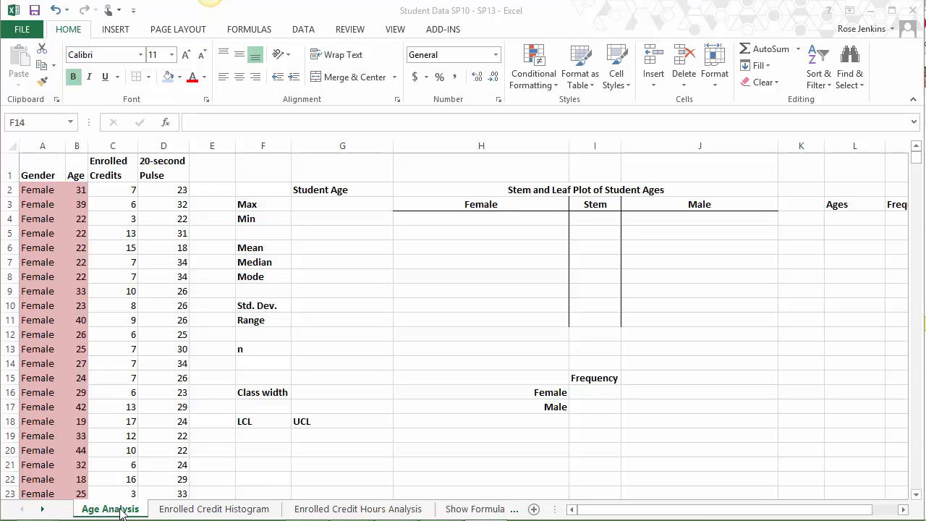
Step: Look through the Enrolled Credit Histogram, Enrolled Credit Hours Analysis and Show Formulas worksheets
click(199, 516)
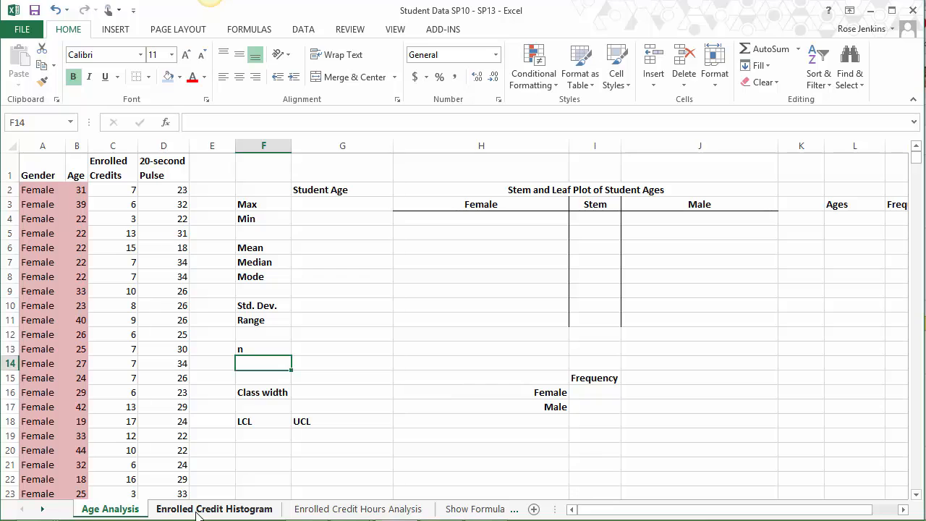
click(197, 515)
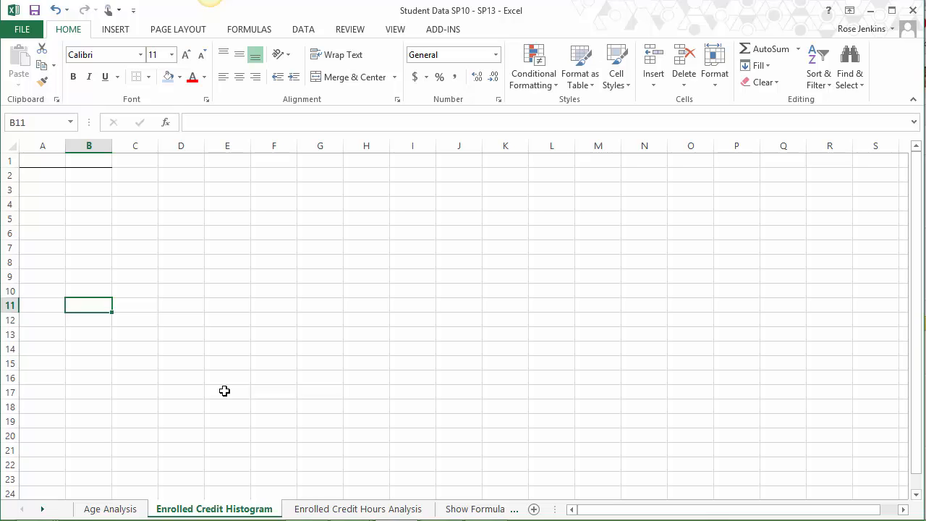
click(318, 511)
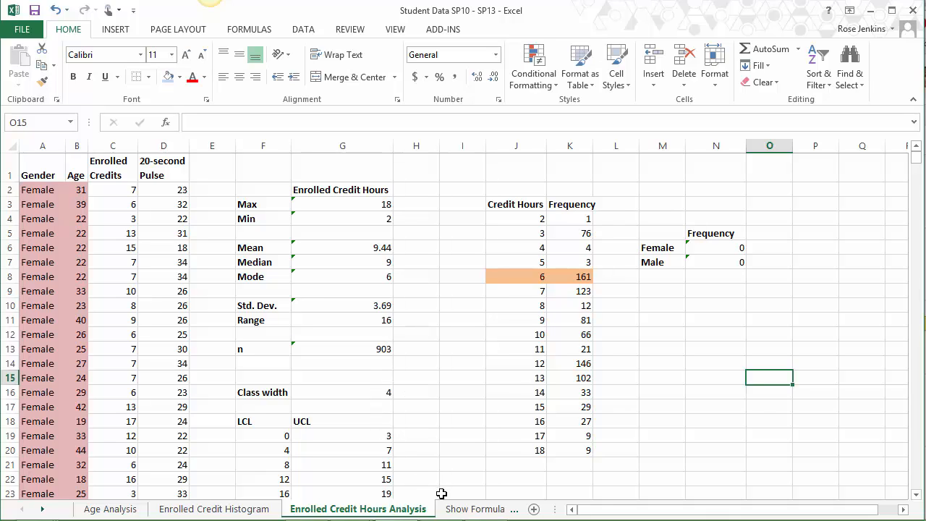
click(463, 510)
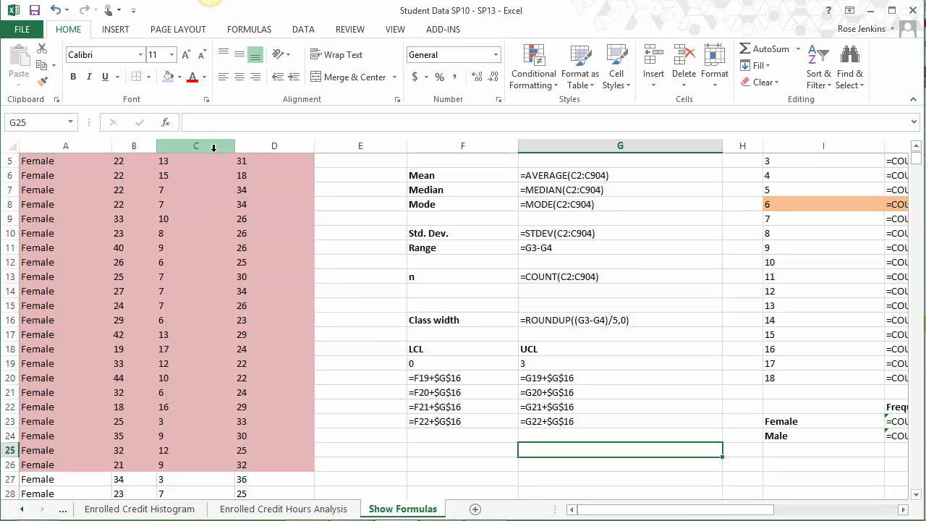
click(208, 191)
scroll(208, 190, up, 2)
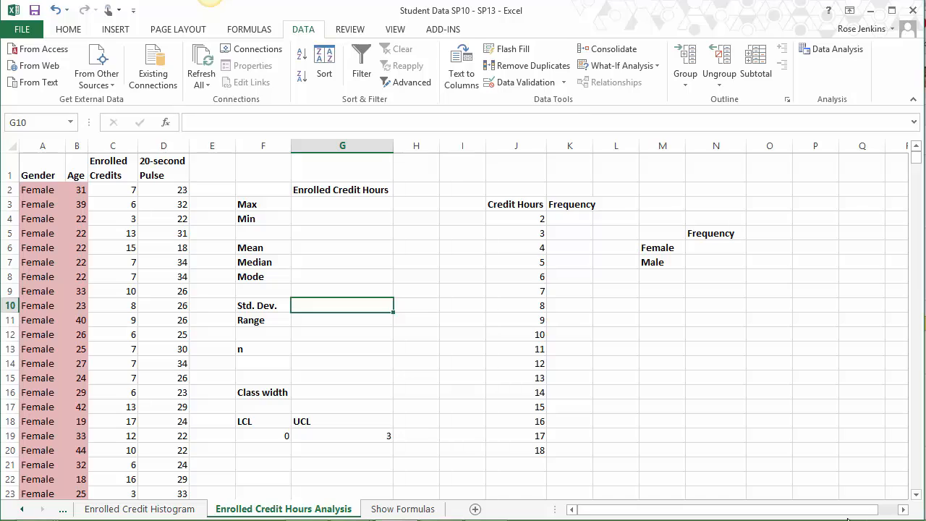
Step: Calculate the maximum enrolled credit hours in cell G3 with the formula =max(C:C)
click(365, 208)
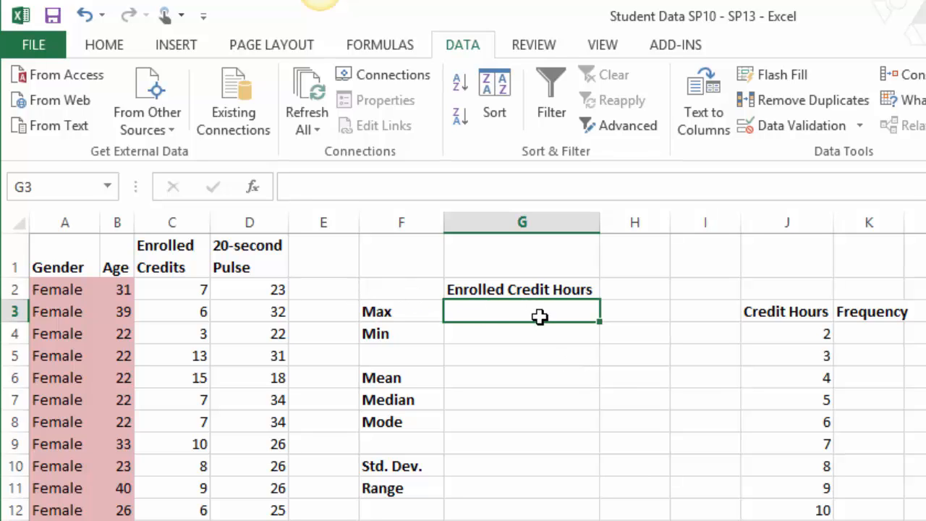
text(=)
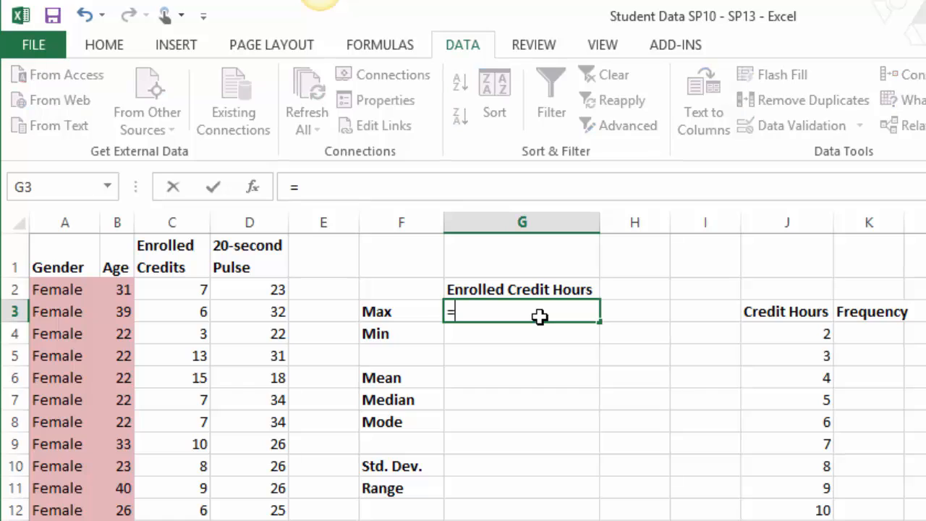
text(max()
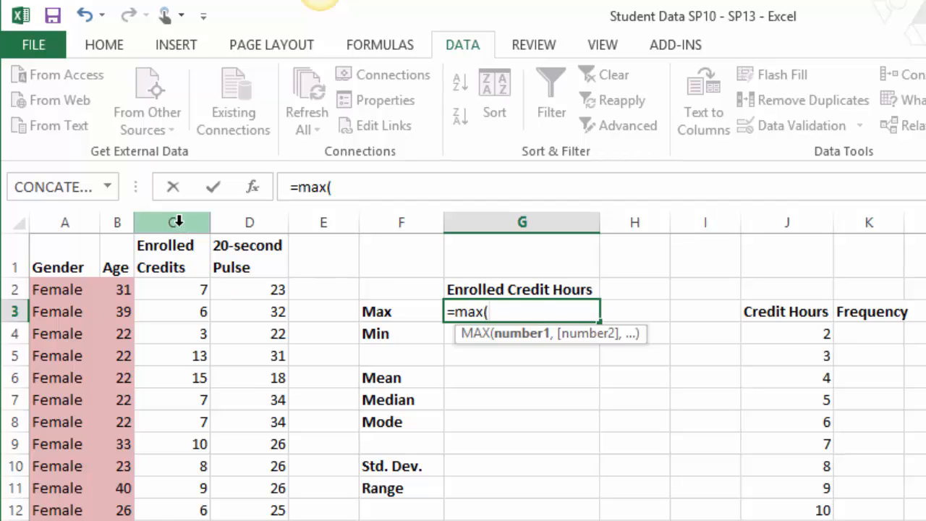
click(178, 221)
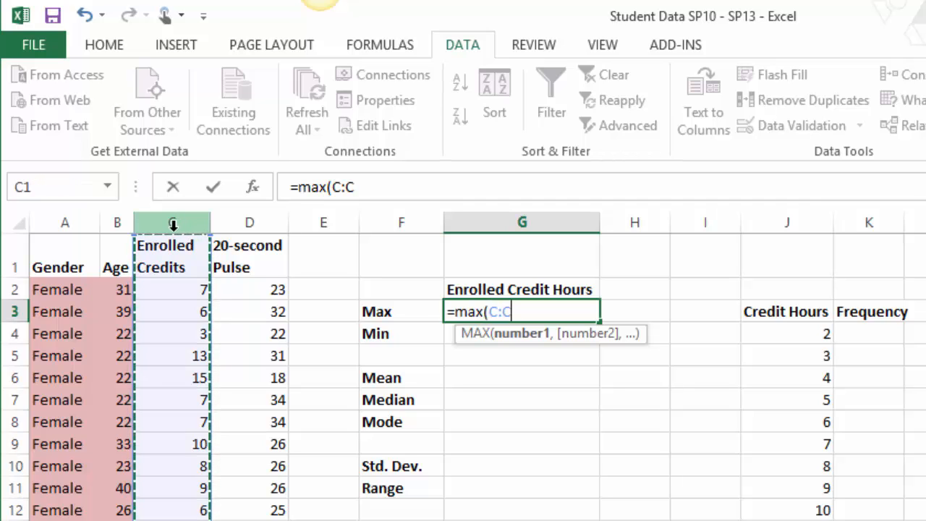
text())
key(Return)
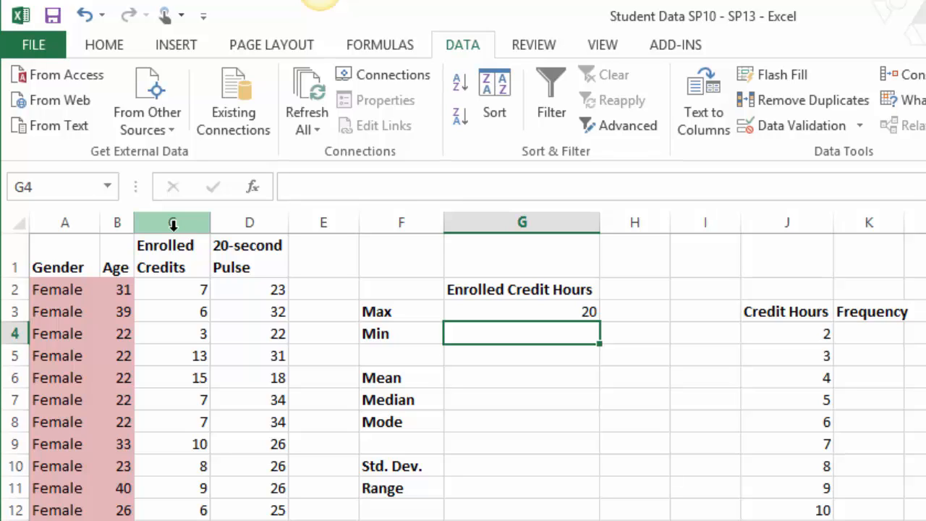
Step: Calculate the minimum enrolled credit hours in cell G4 with the formula =min(C:C)
text(=min)
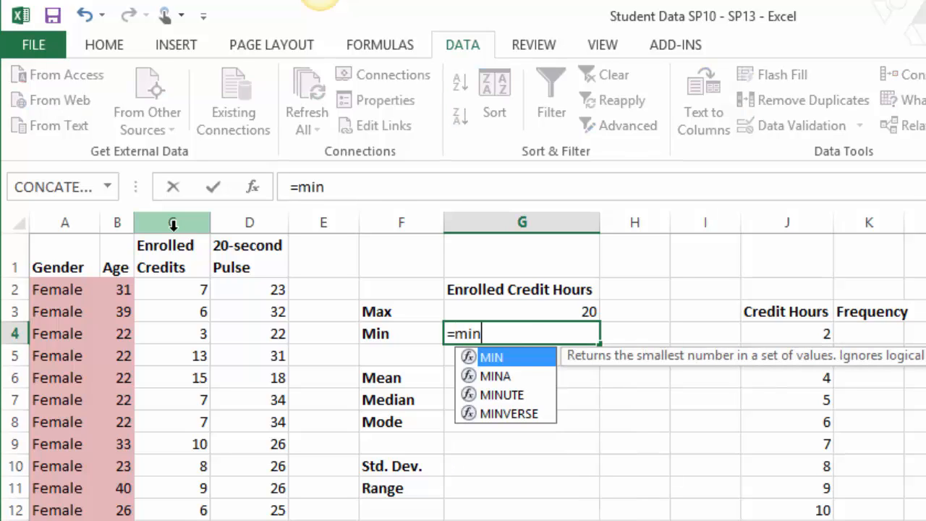
text(()
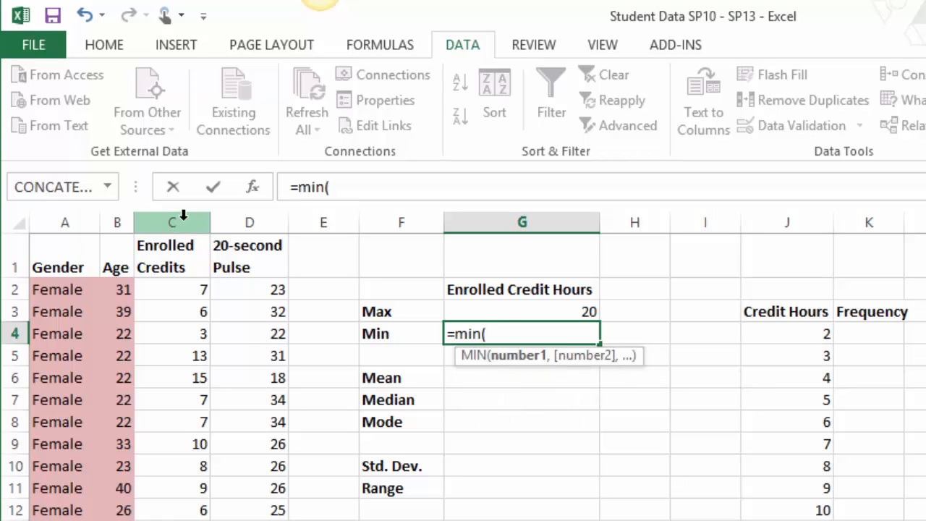
click(183, 217)
text())
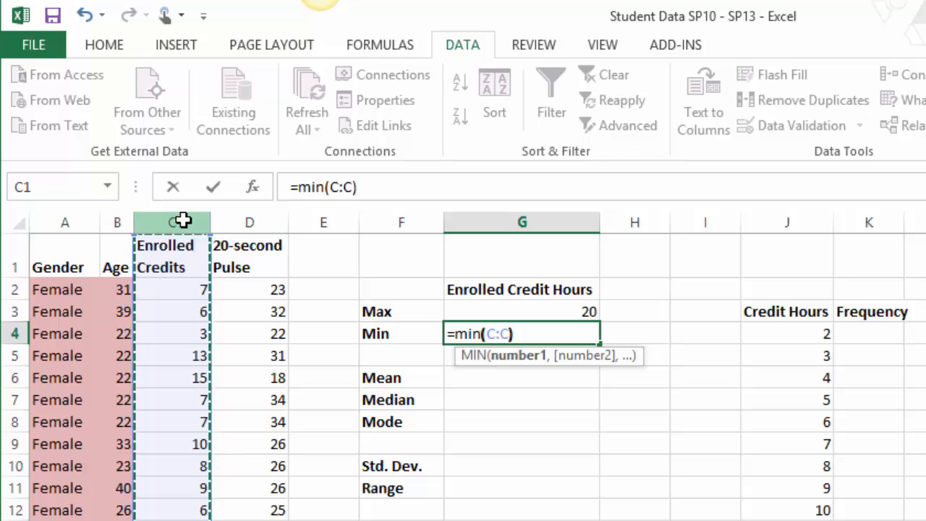
key(Return)
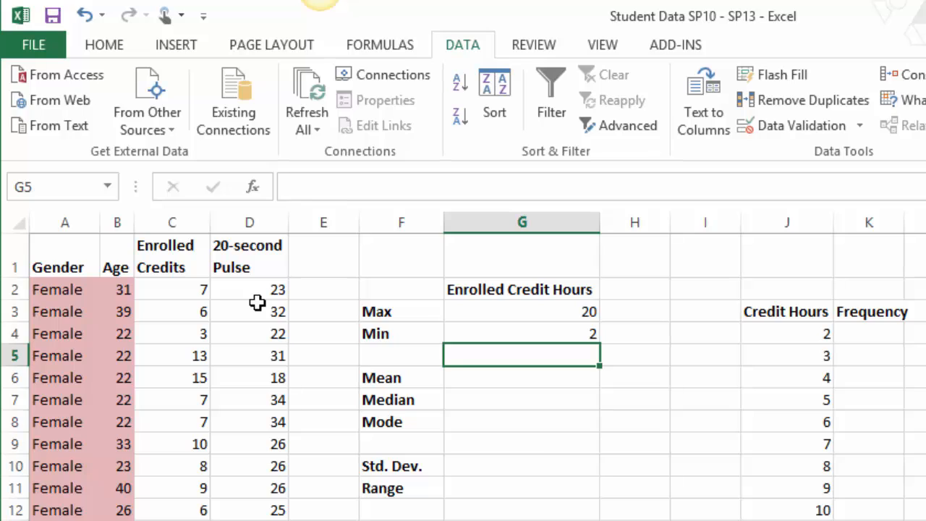
Step: Calculate the mean enrolled credit hours in cell G6 with the formula =average(C:C)
click(554, 382)
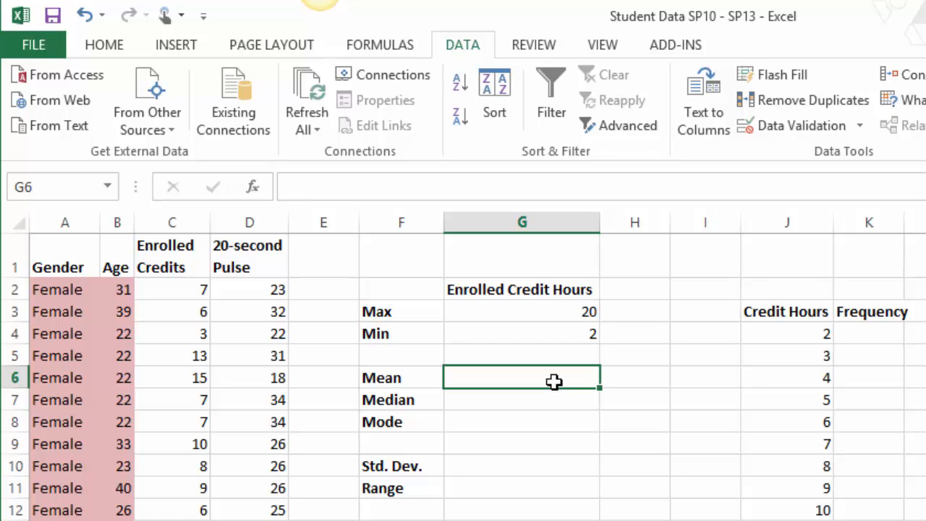
text(=avera)
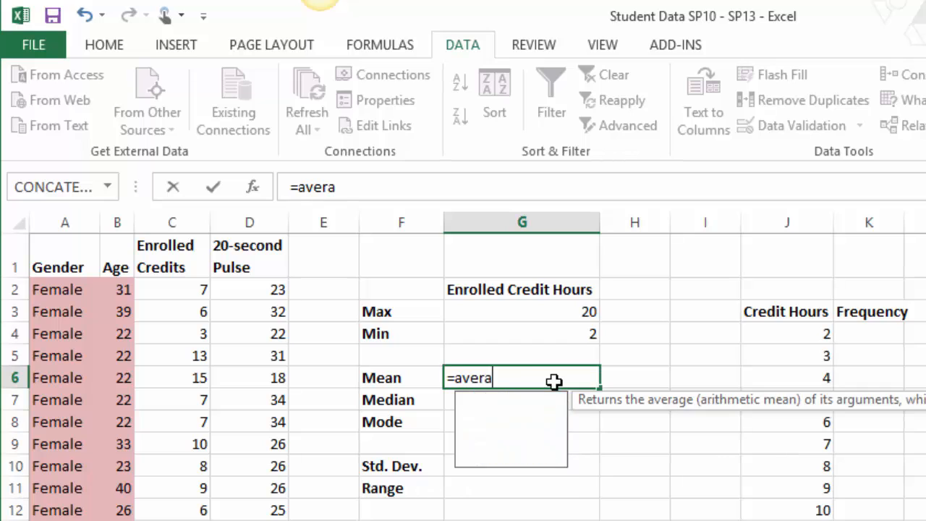
text(ge()
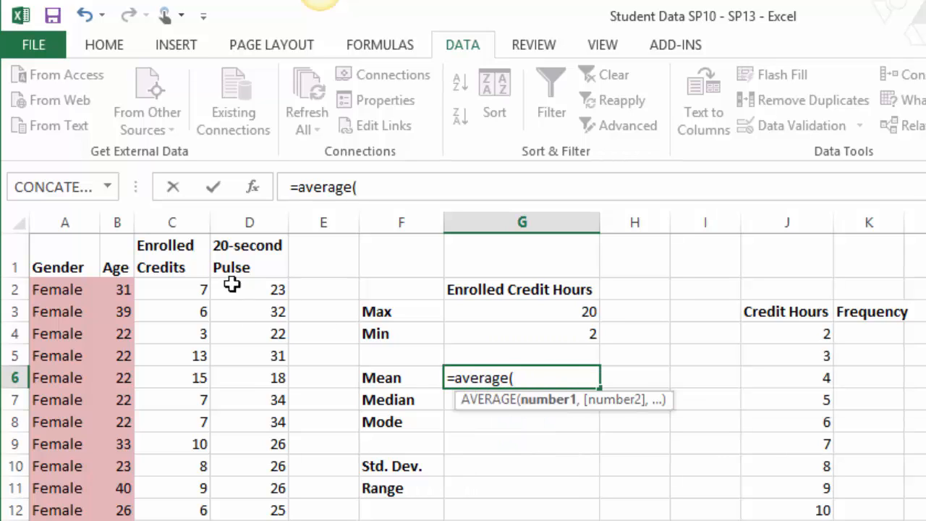
click(188, 217)
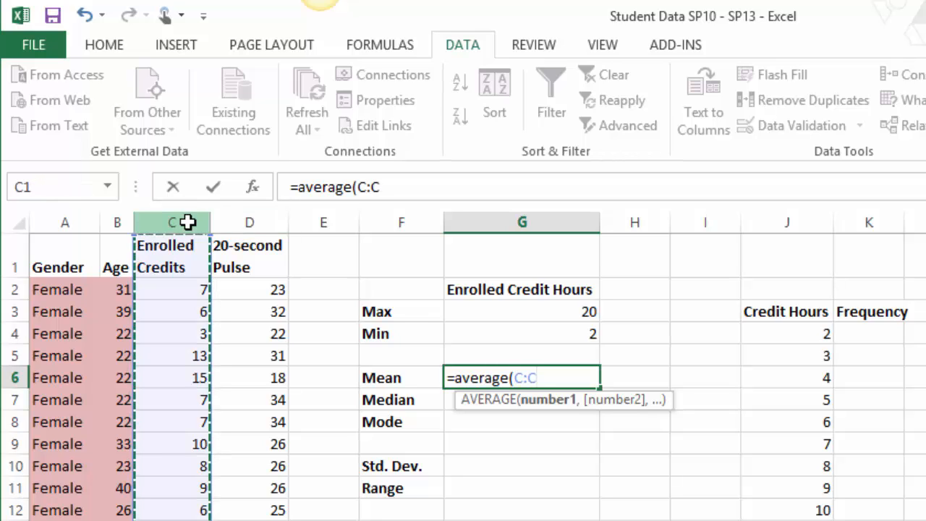
text())
key(Return)
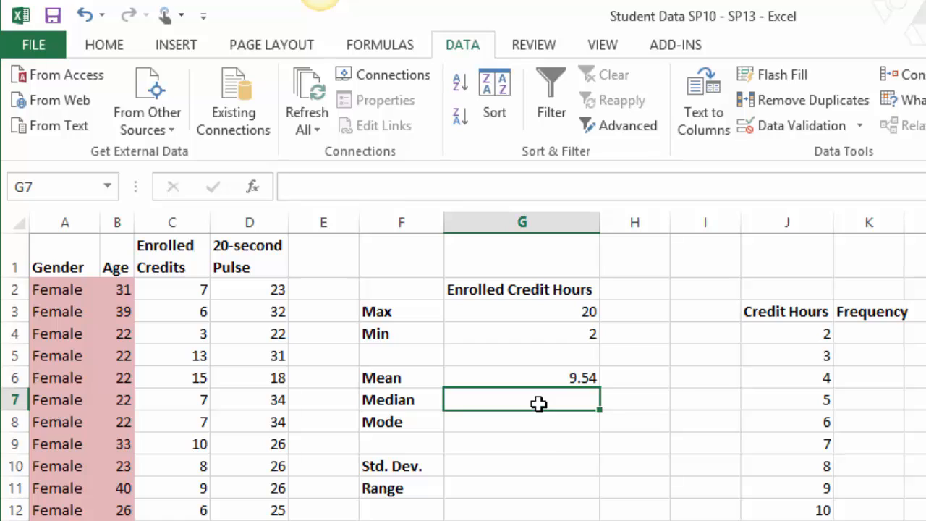
Step: Calculate the median enrolled credit hours in cell G7 with the formula =median(C:C)
text(=)
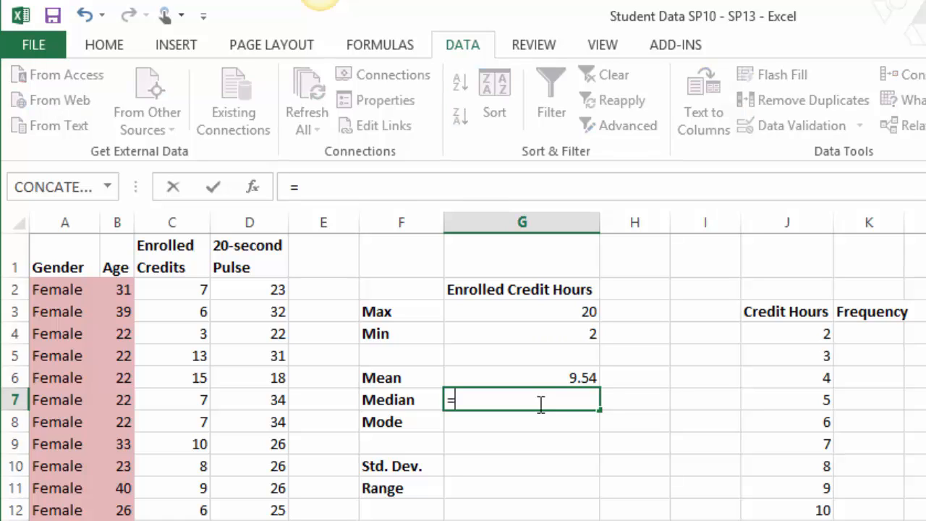
text(media)
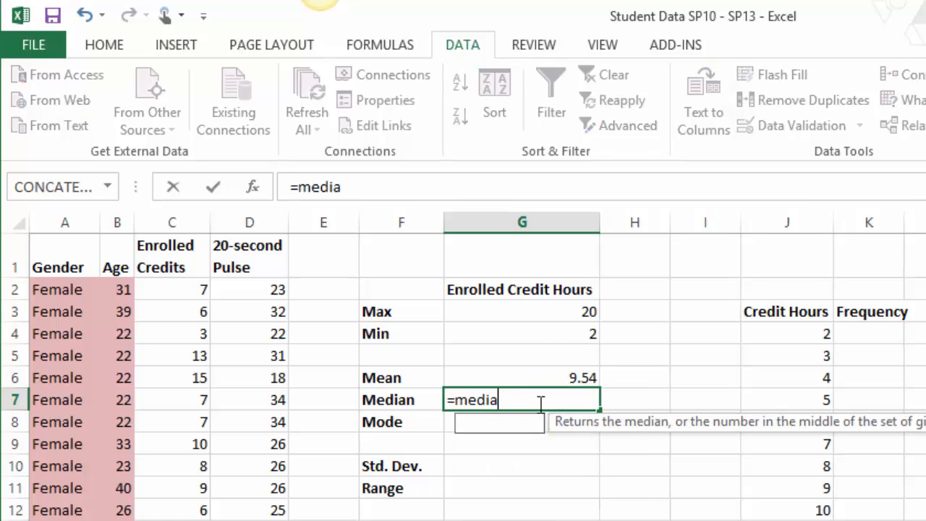
text(n()
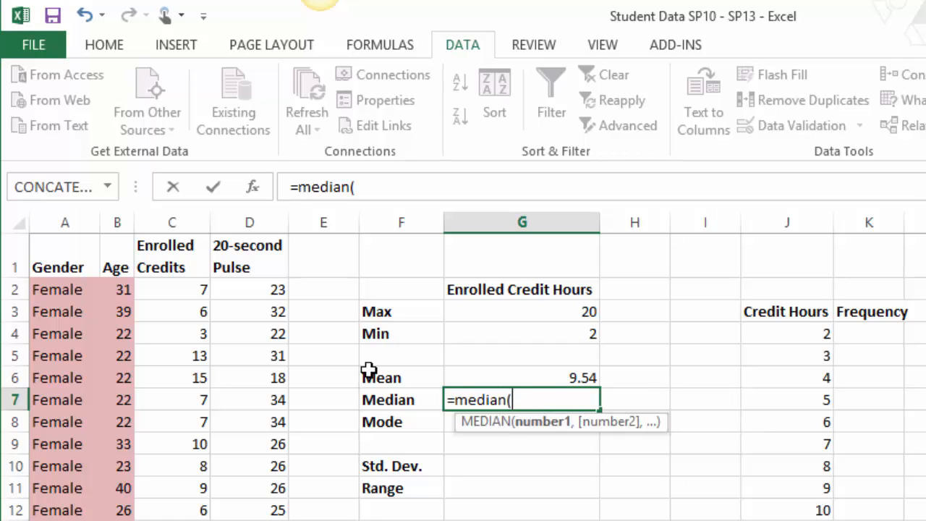
click(162, 219)
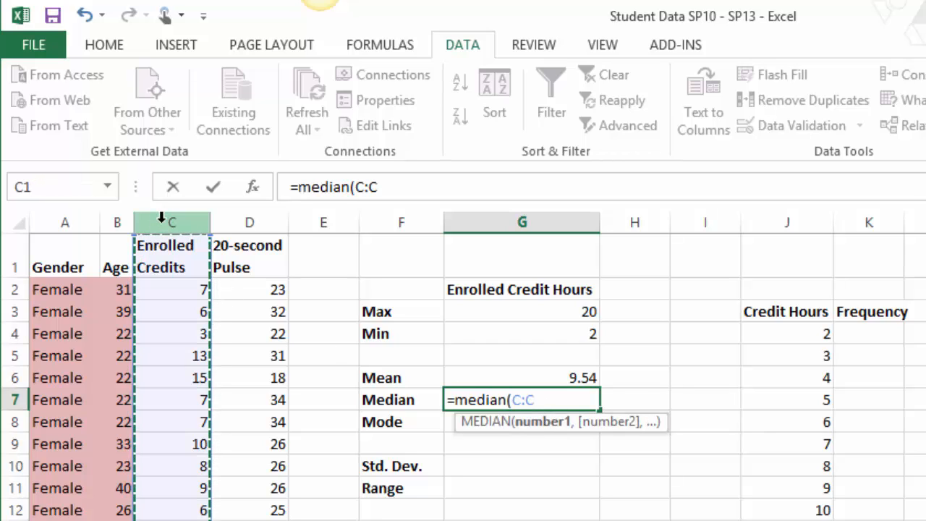
text())
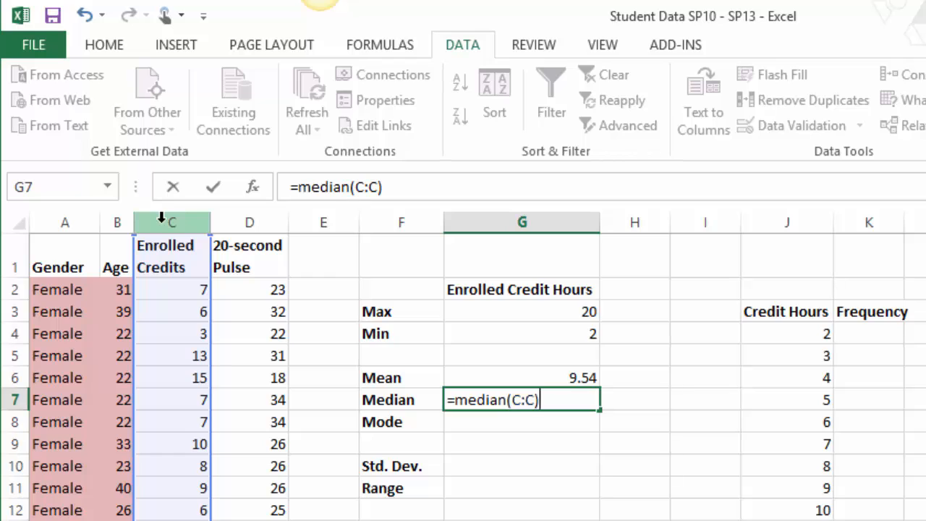
key(Return)
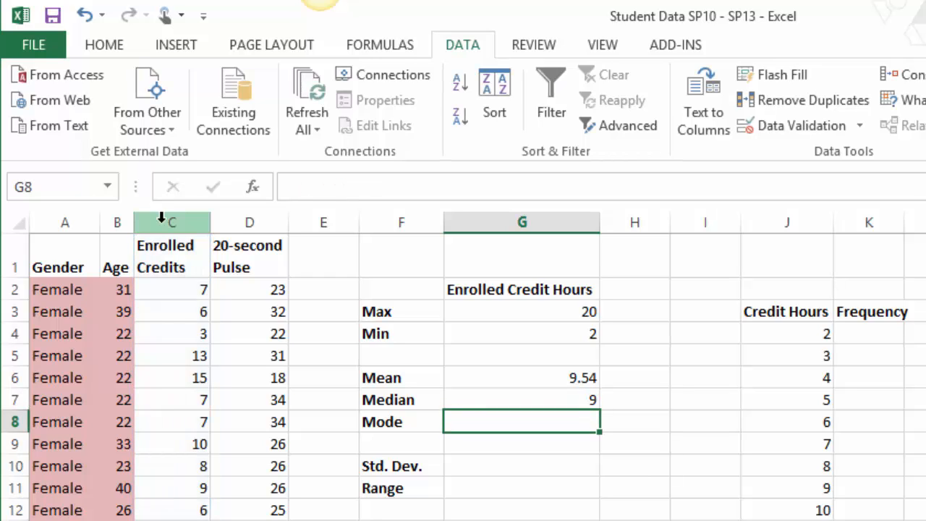
Step: Calculate the mode of the enrolled credit hours in cell G8 with the formula =mode(C:C)
text(=m)
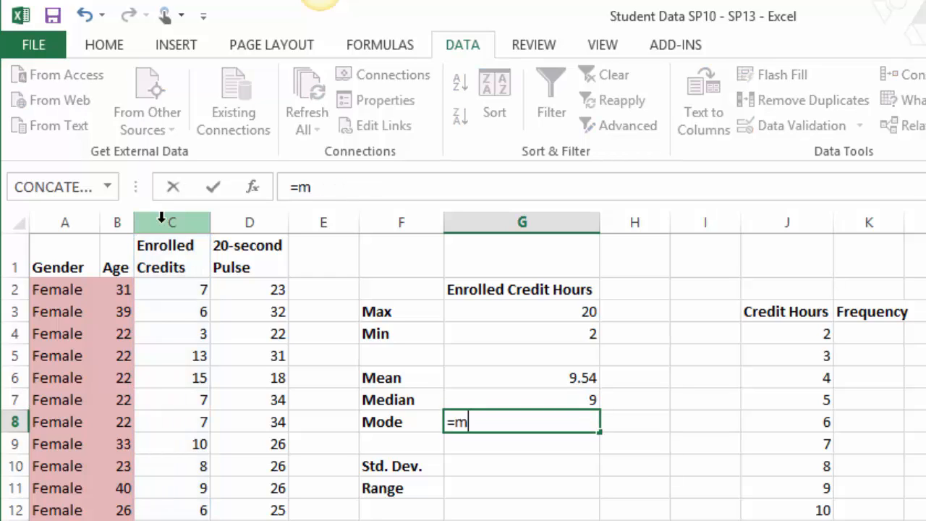
text(ode()
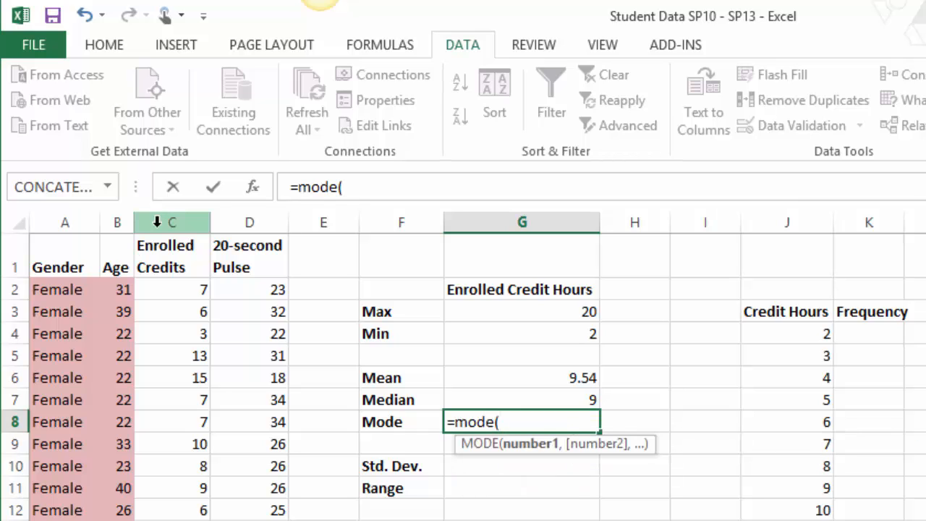
click(182, 221)
text())
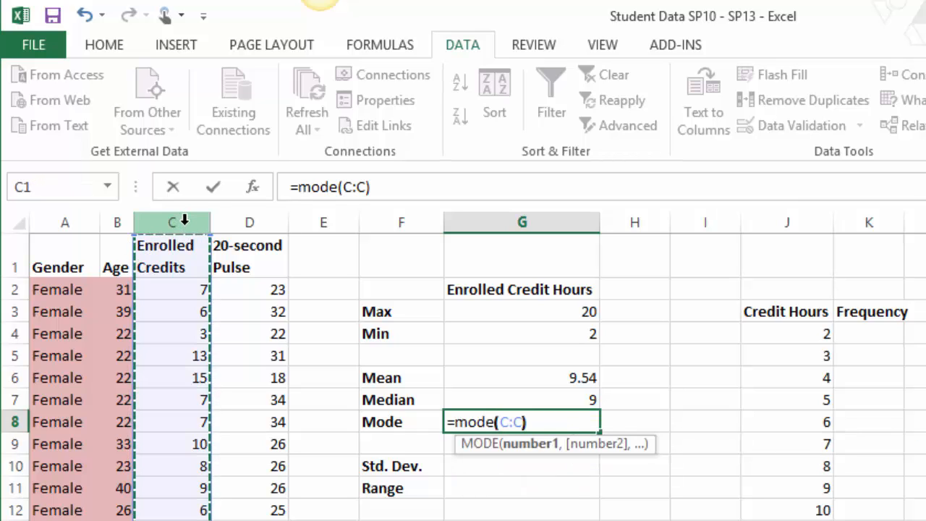
key(Return)
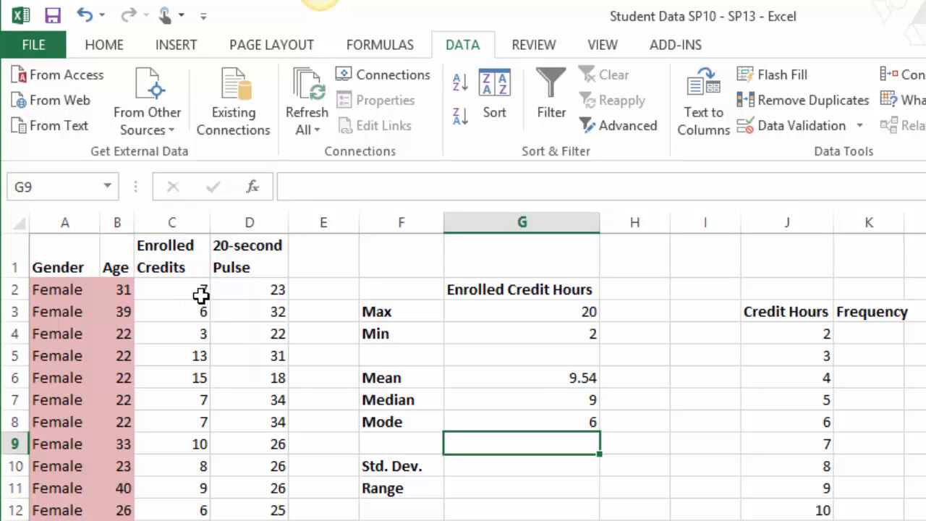
Step: Calculate the standard deviation of the enrolled credit hours in cell G10 with the formula =stdev(C:C)
click(554, 472)
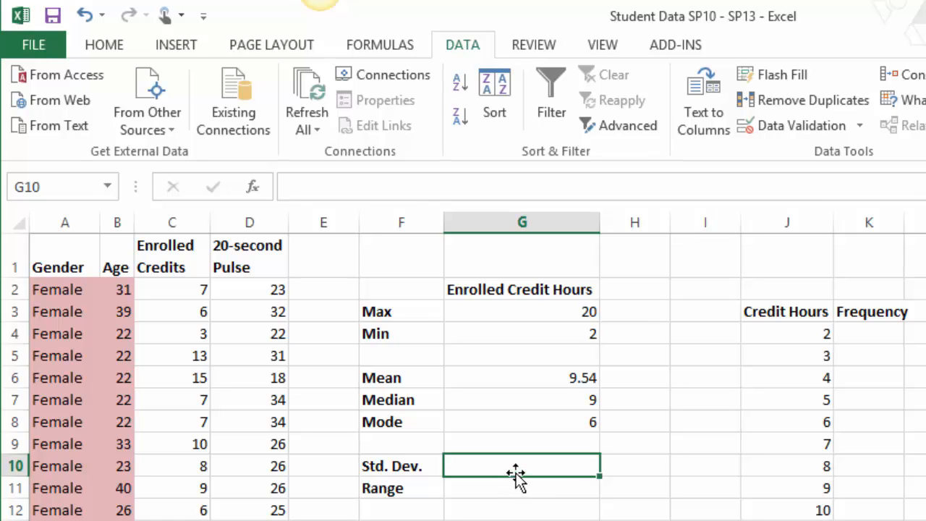
text(=)
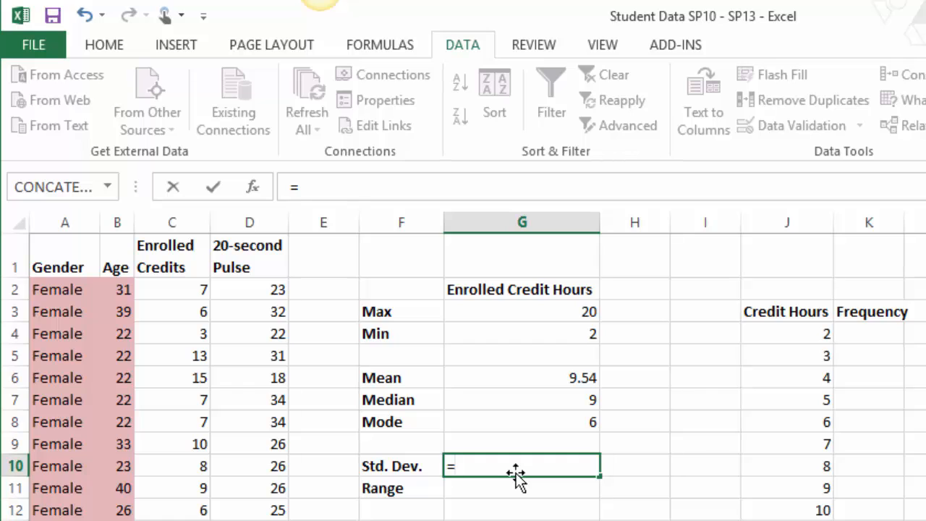
text(st)
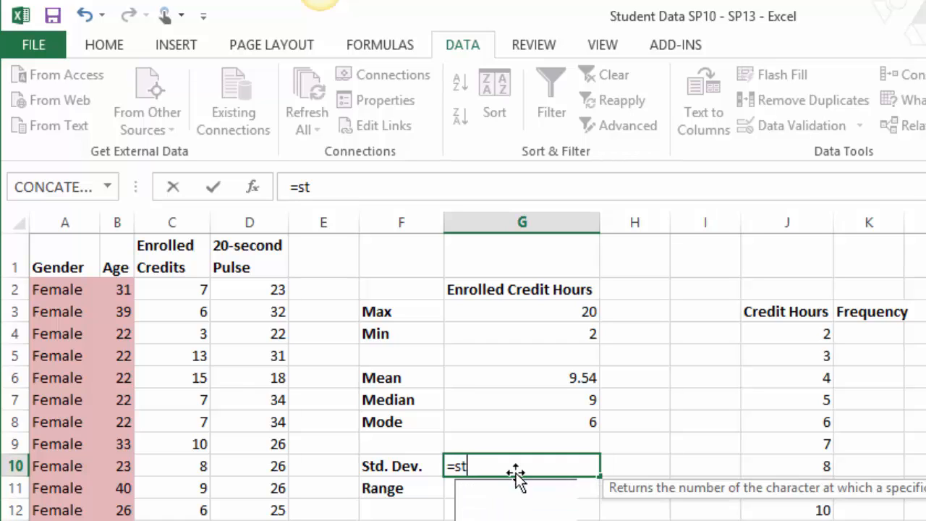
text(dev)
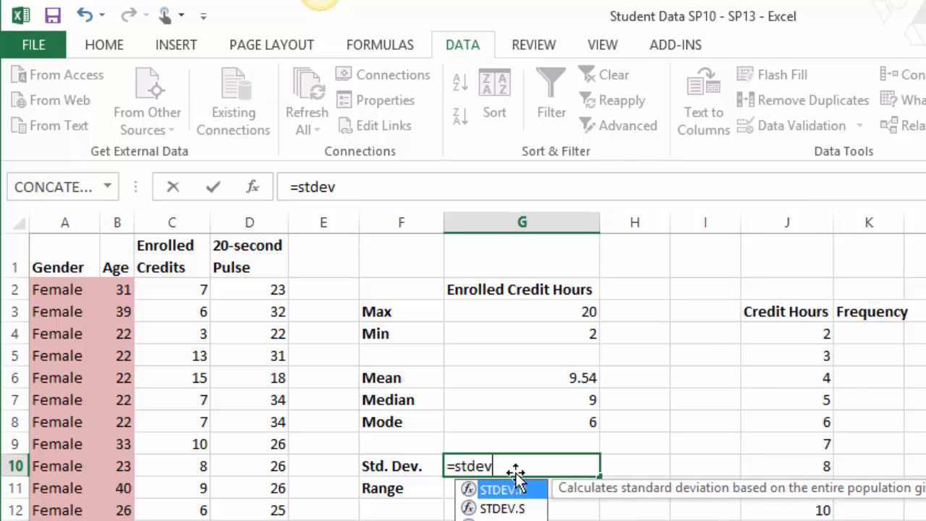
text(()
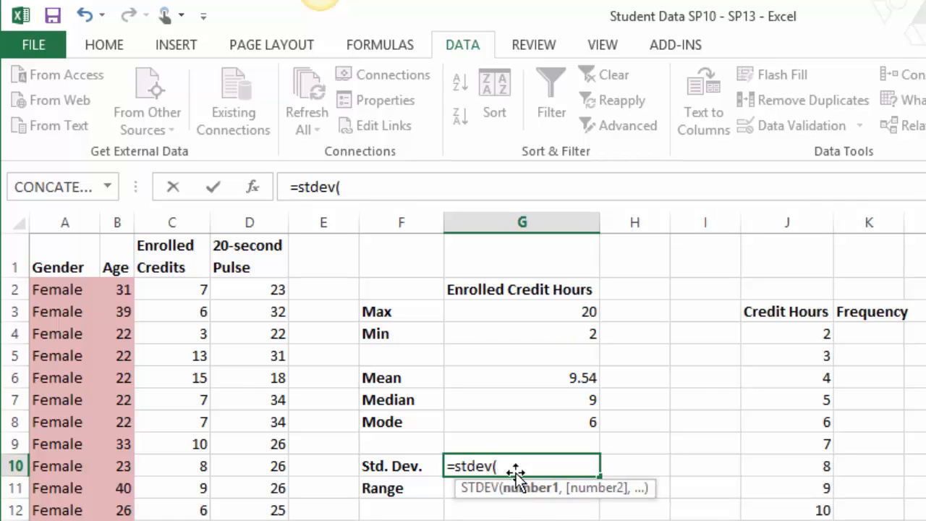
click(191, 224)
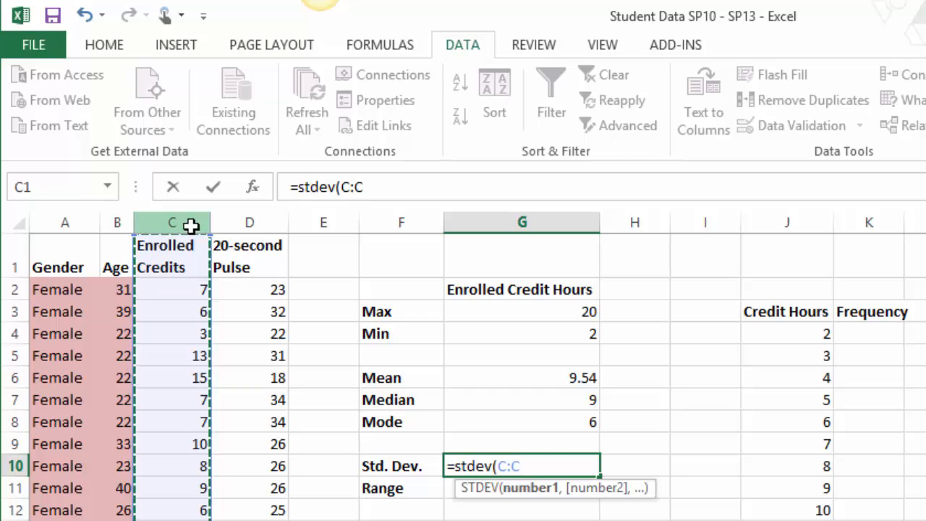
text())
key(Return)
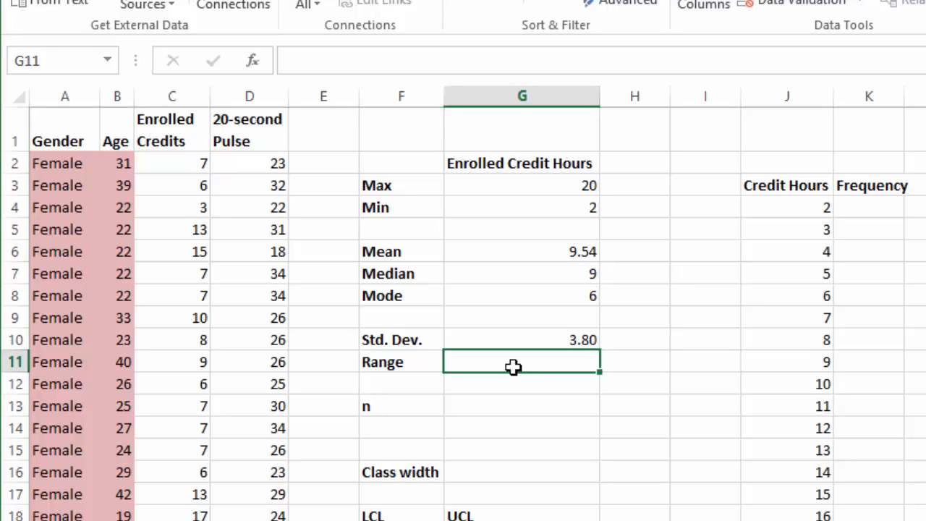
Step: Calculate the range of the enrolled credit hours in cell G11 with the formula =G3-G4
text(=)
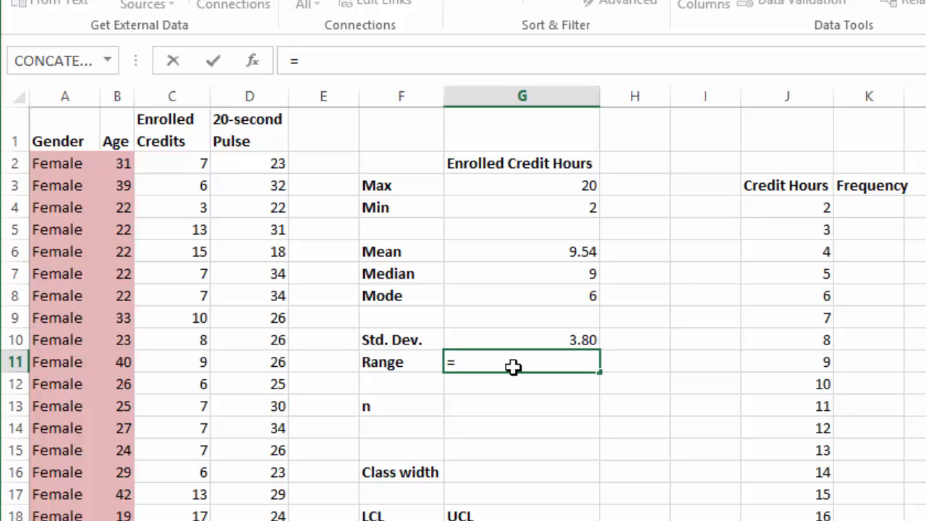
click(550, 189)
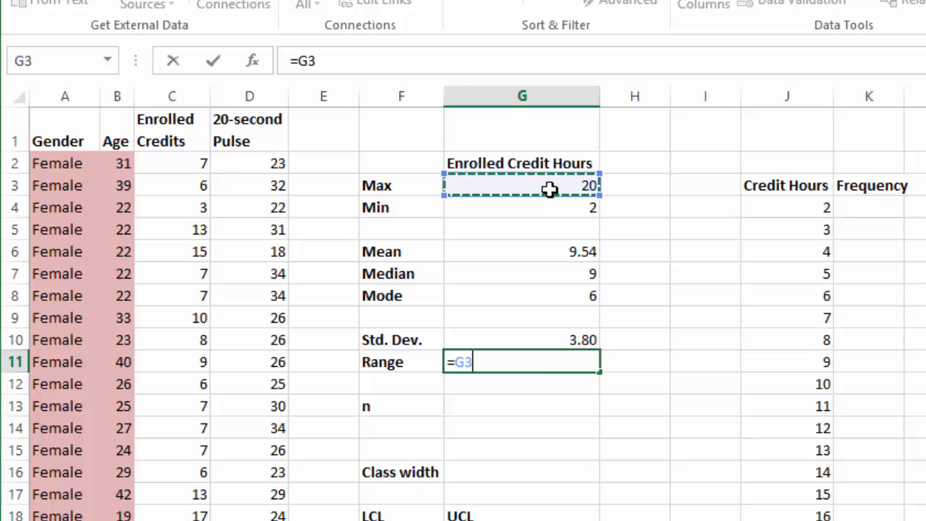
text(-)
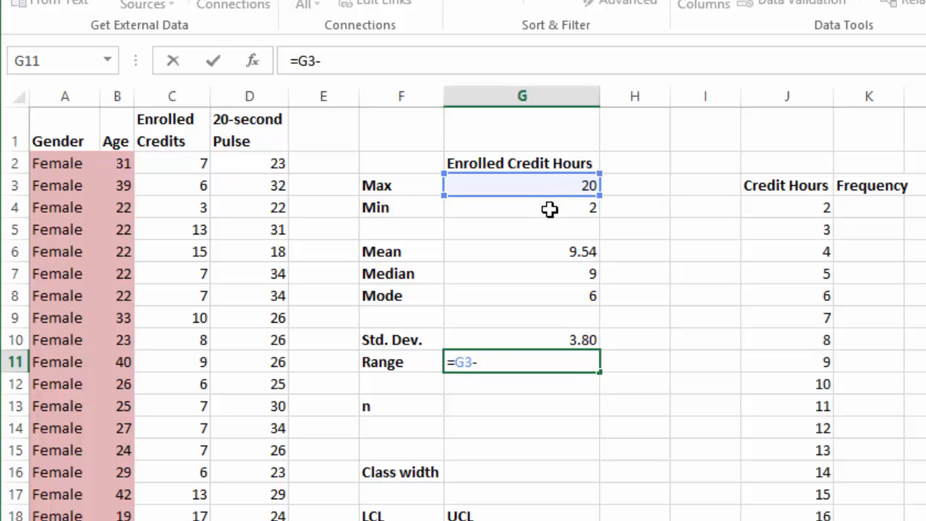
click(550, 209)
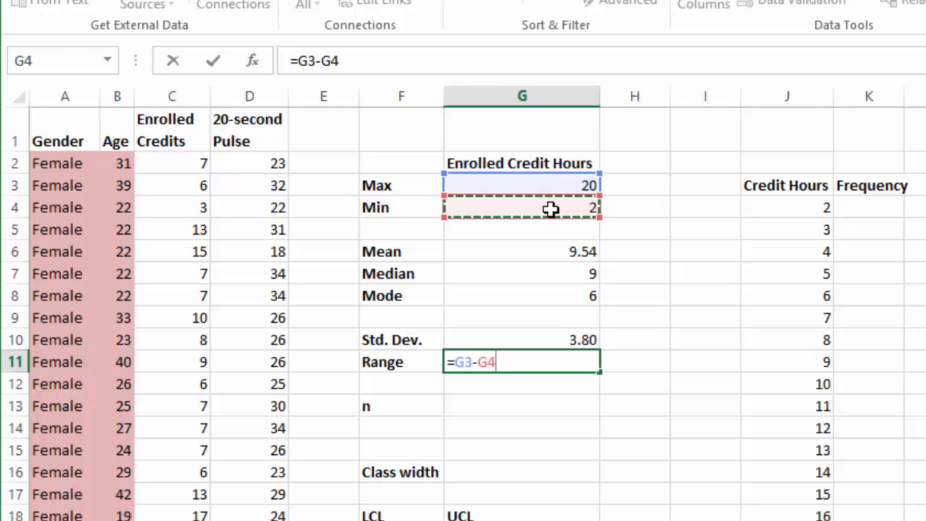
key(Return)
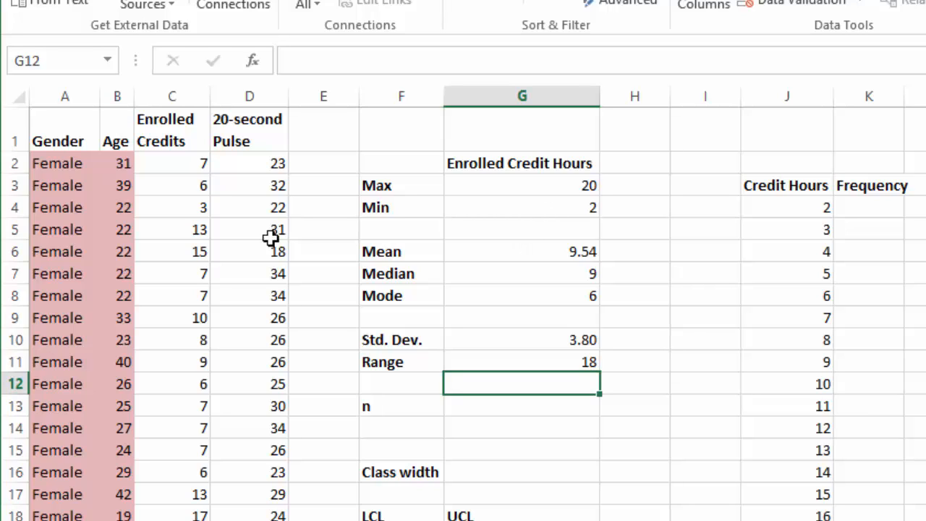
Step: Try the value 30 in cell C4 of the Enrolled Credits column, and undo that change
click(195, 209)
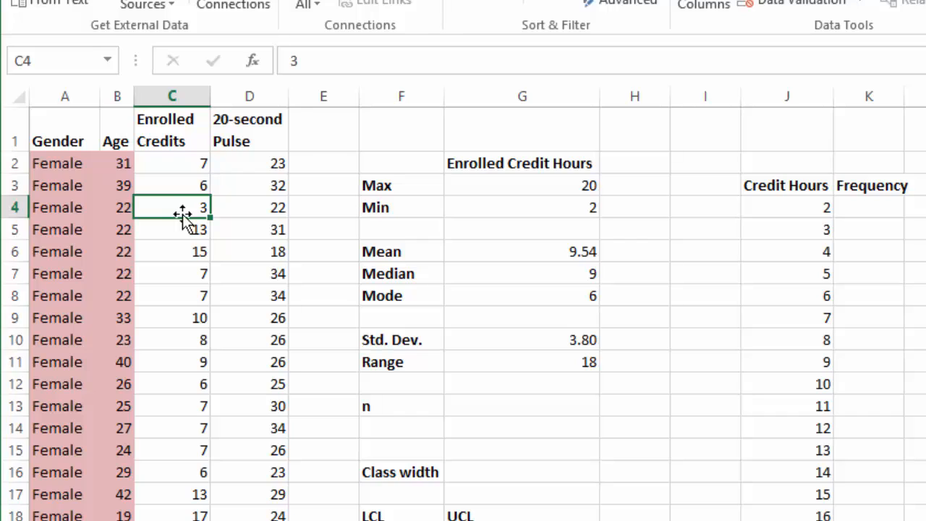
key(F2)
text(0)
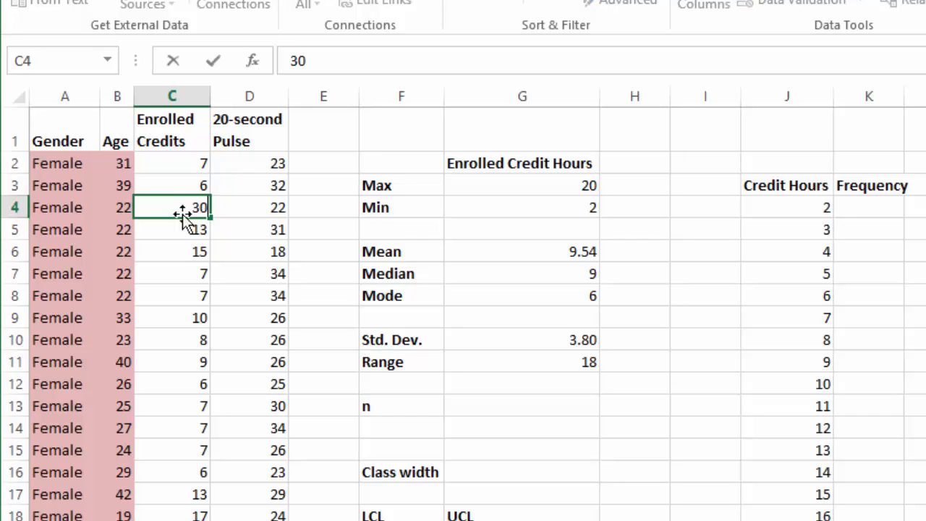
key(Return)
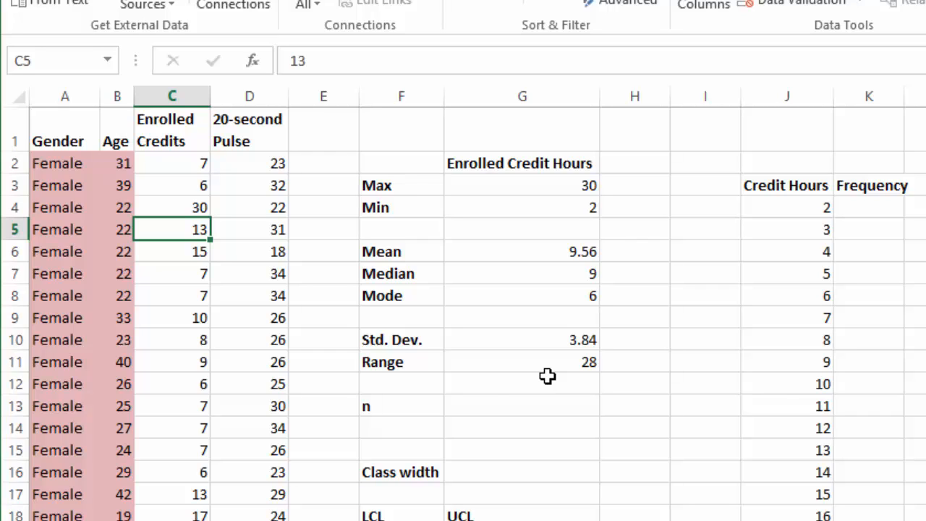
key(ctrl+z)
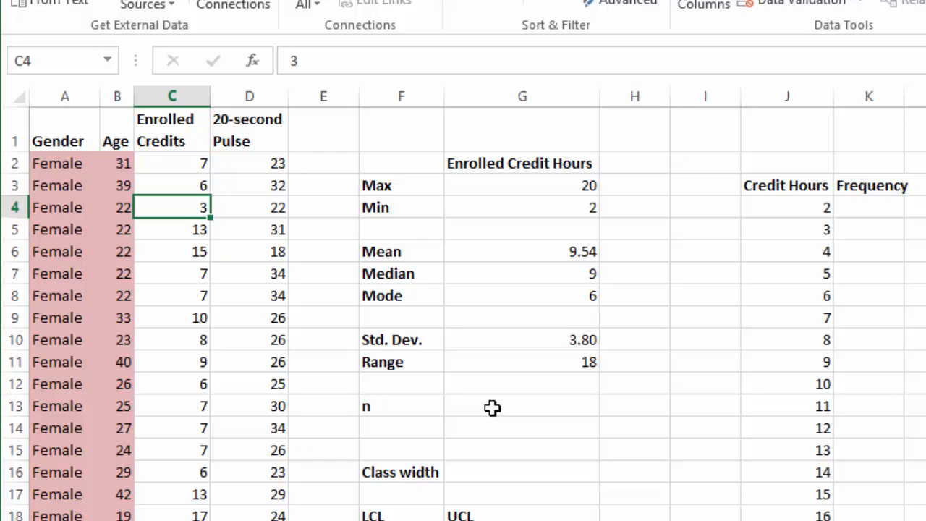
Step: Calculate the sample size n in cell G13 with the formula =count(C2:C1305)
click(492, 407)
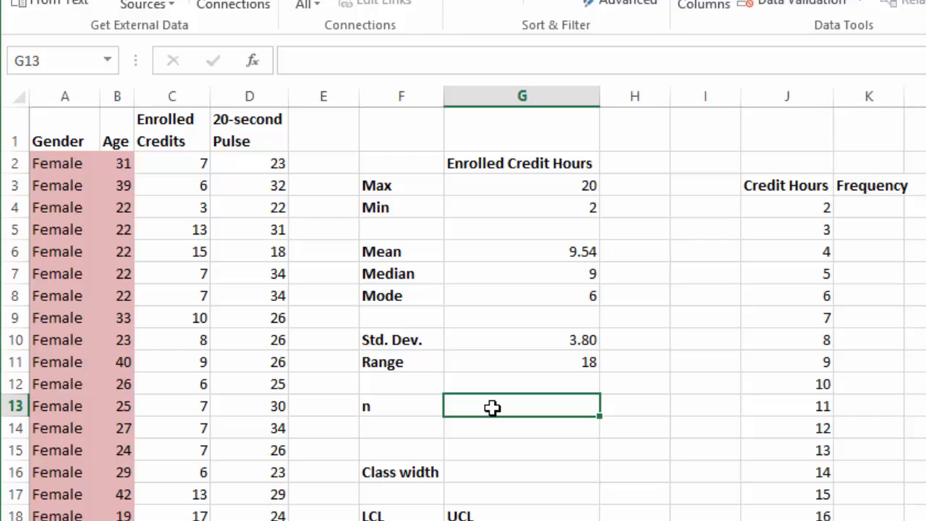
text(=)
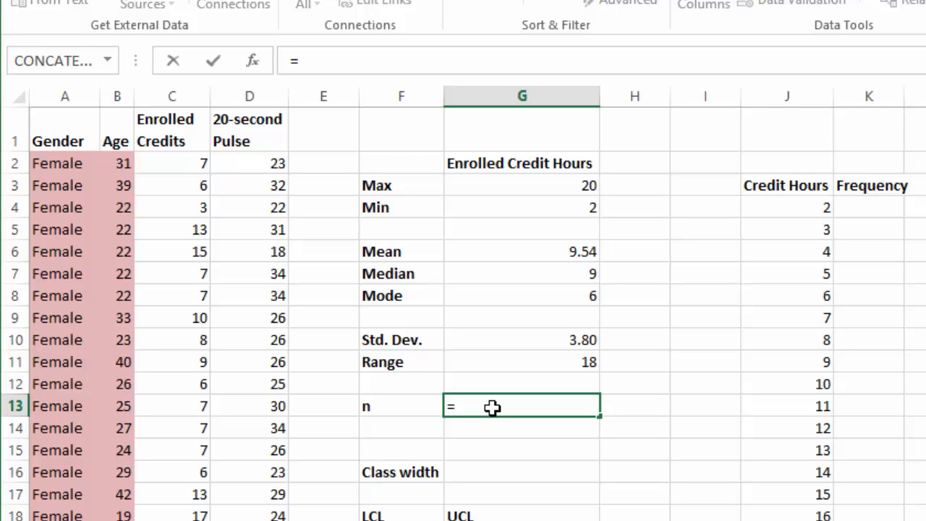
text(count)
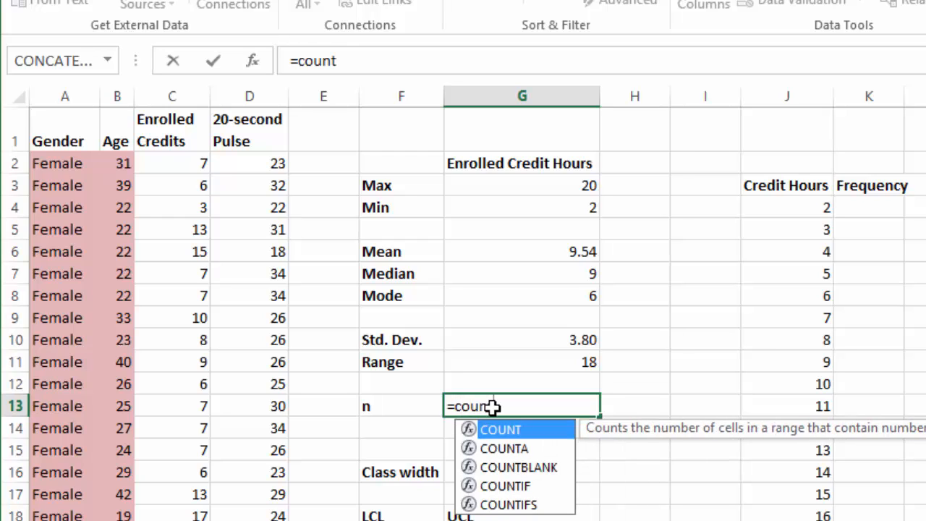
text(()
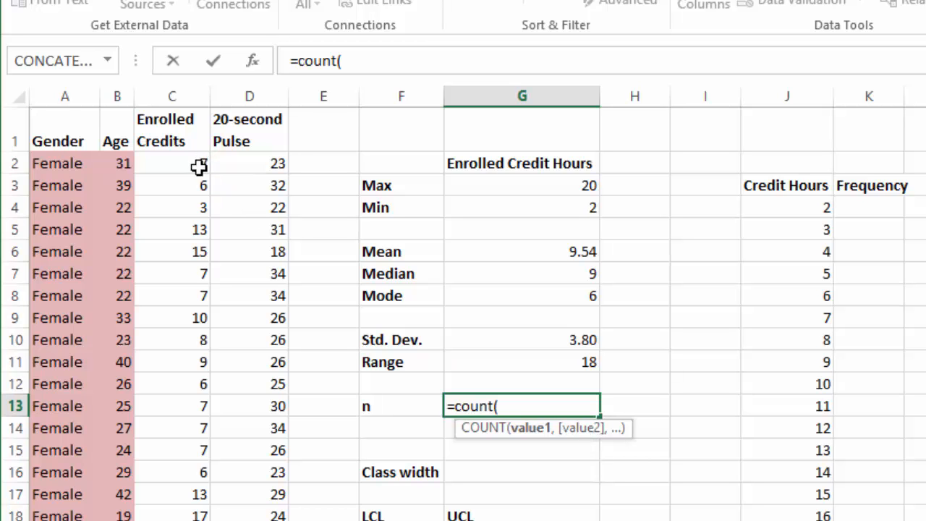
drag(188, 170, 174, 456)
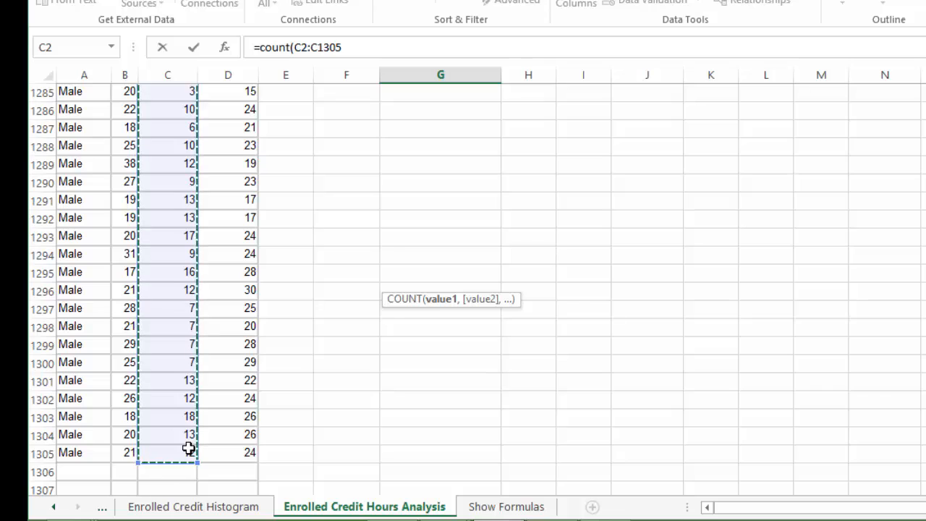
text())
key(Return)
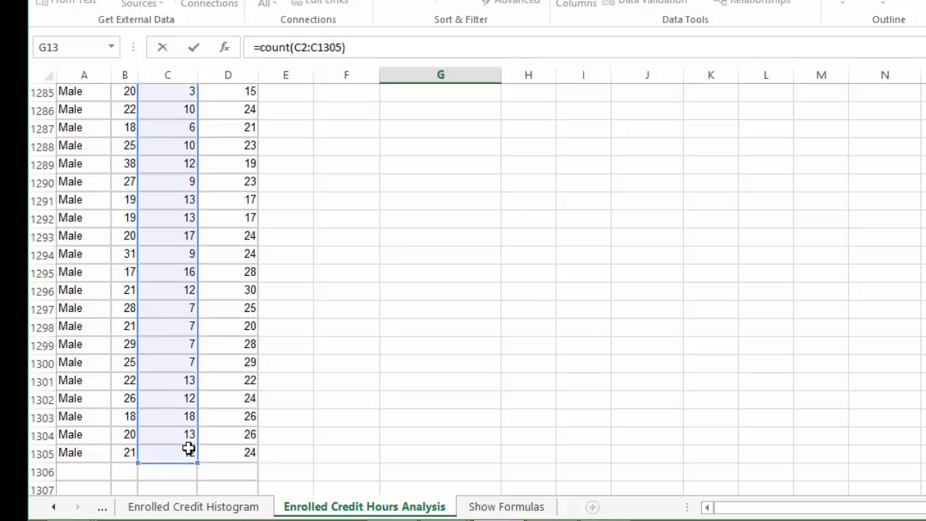
Step: Extend the Credit Hours list in column J as a series up to 20
scroll(318, 479, up, 5)
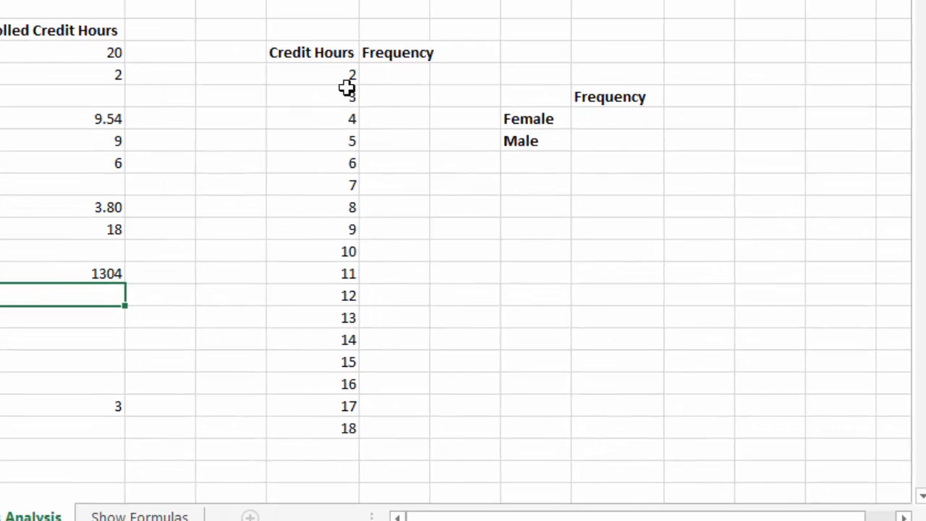
click(346, 411)
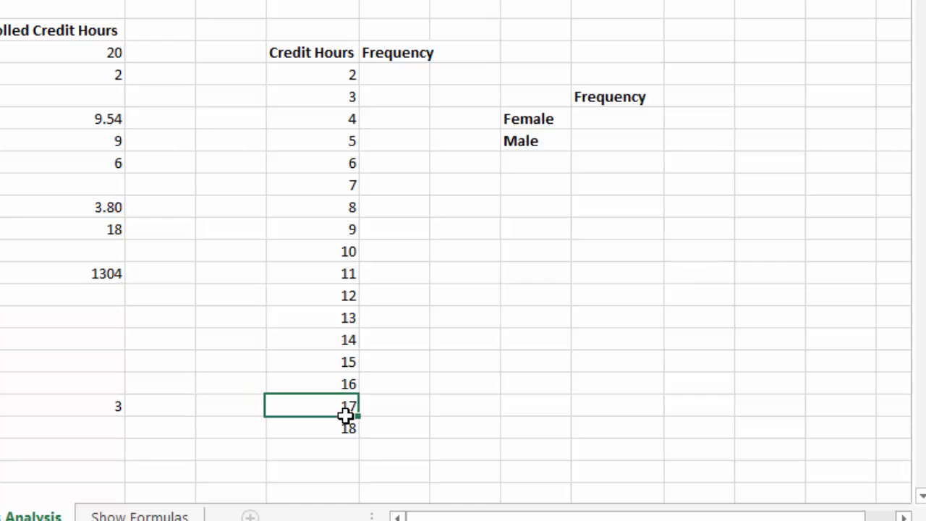
drag(346, 413, 357, 478)
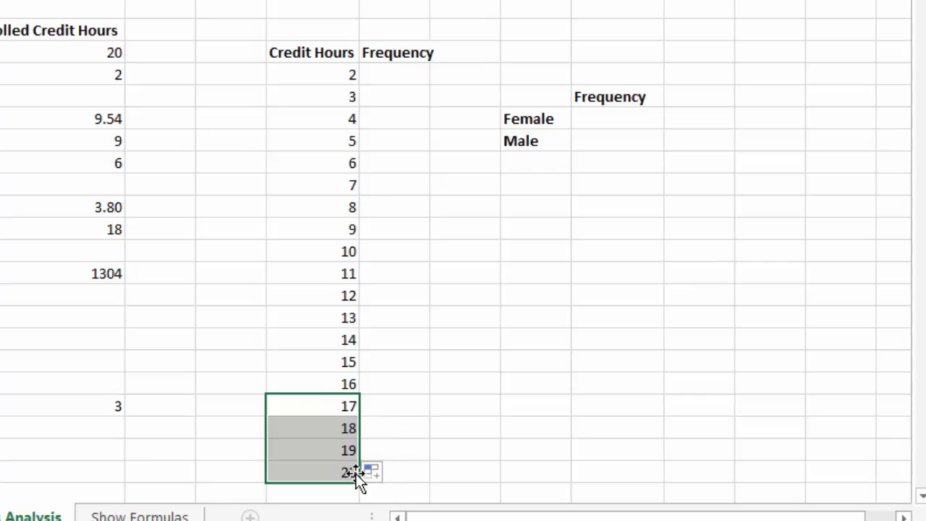
click(408, 451)
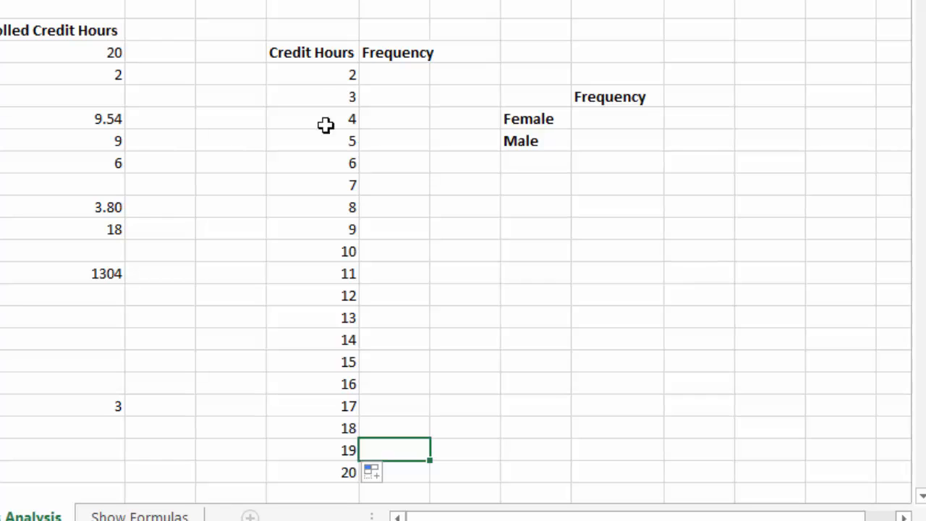
key(Up)
key(Up)
Step: Count the frequency of 2 credit hours in cell K4 with the formula =countif(C:C,J4)
click(385, 69)
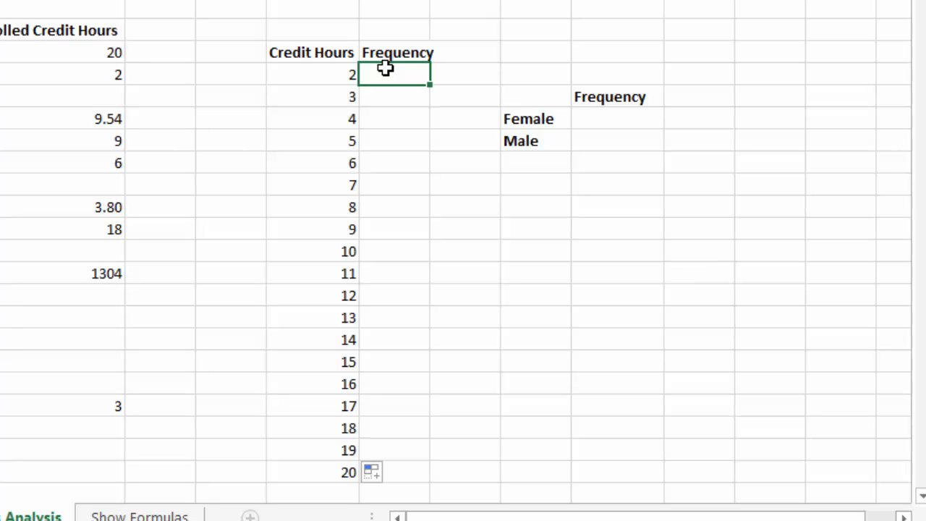
text(=countif)
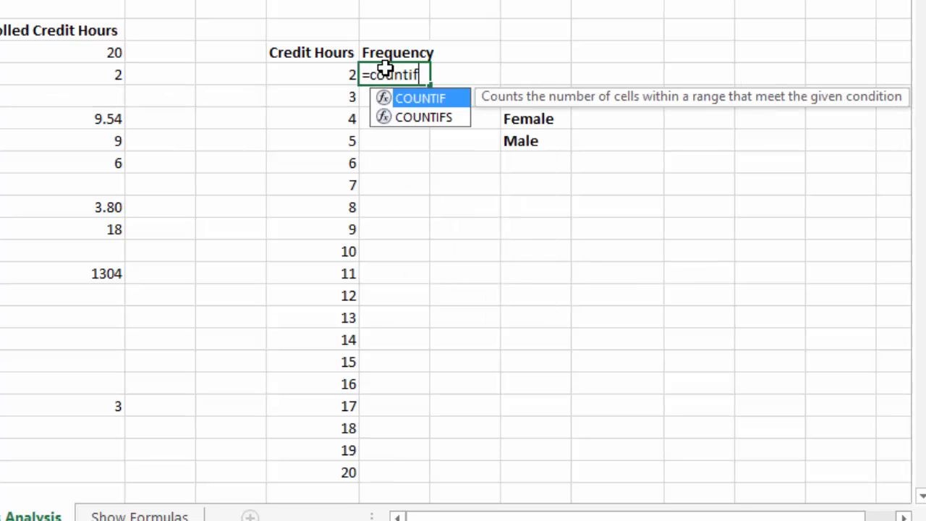
text(()
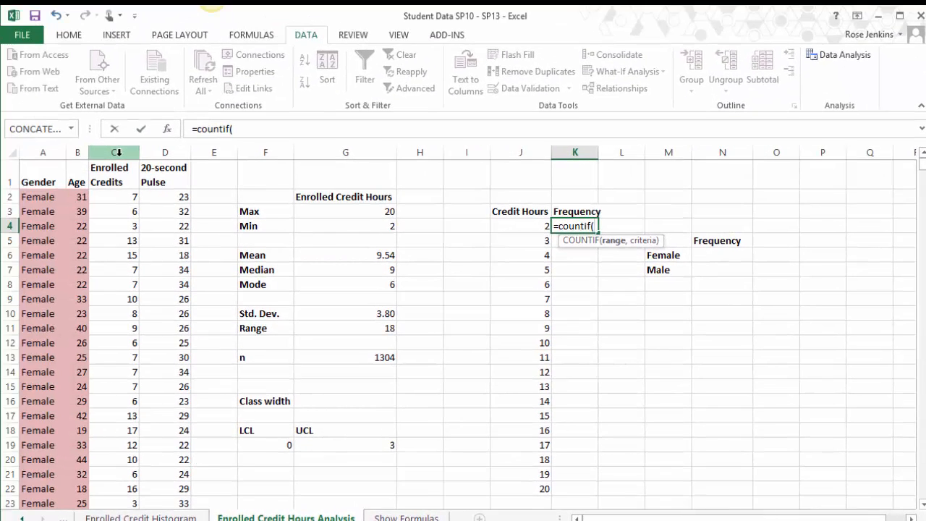
click(118, 152)
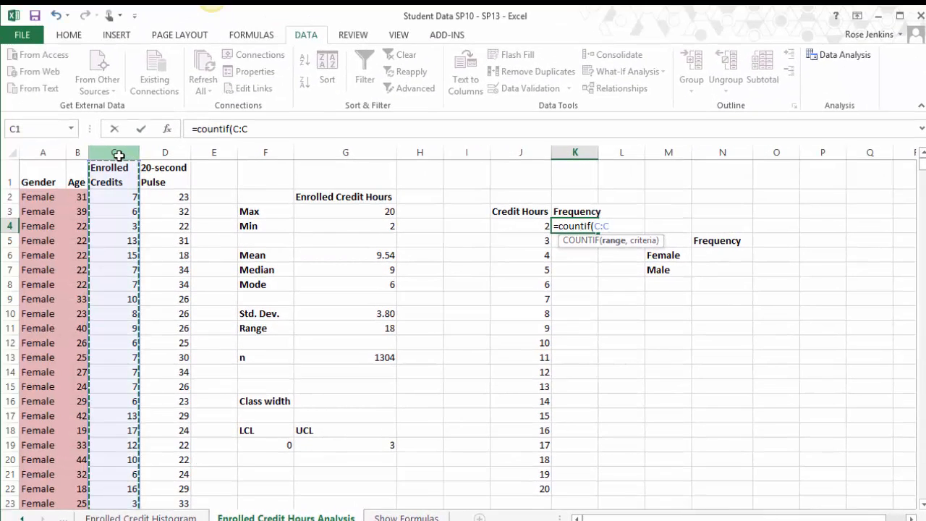
text(,)
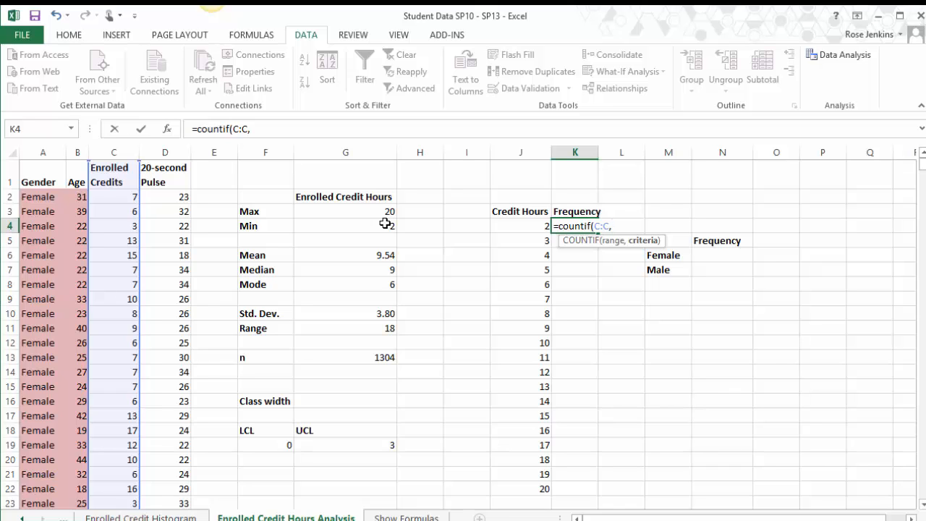
click(523, 225)
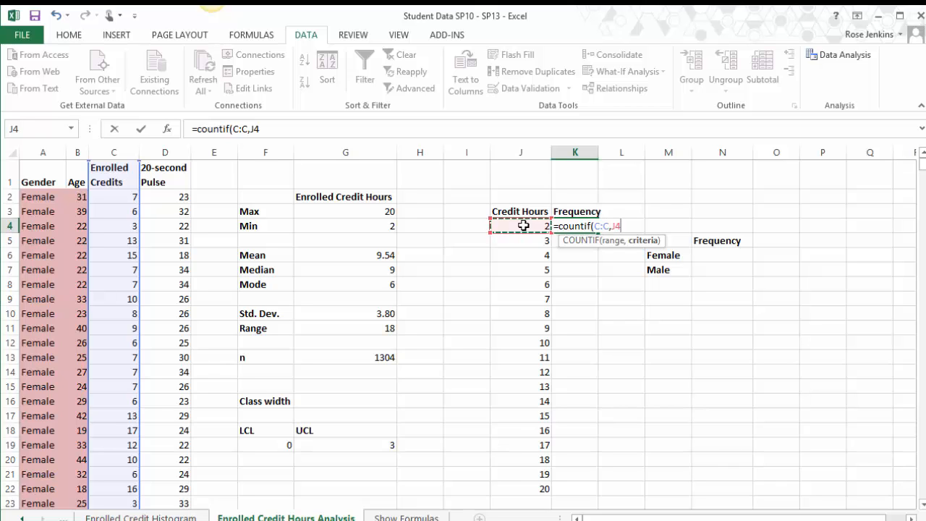
text())
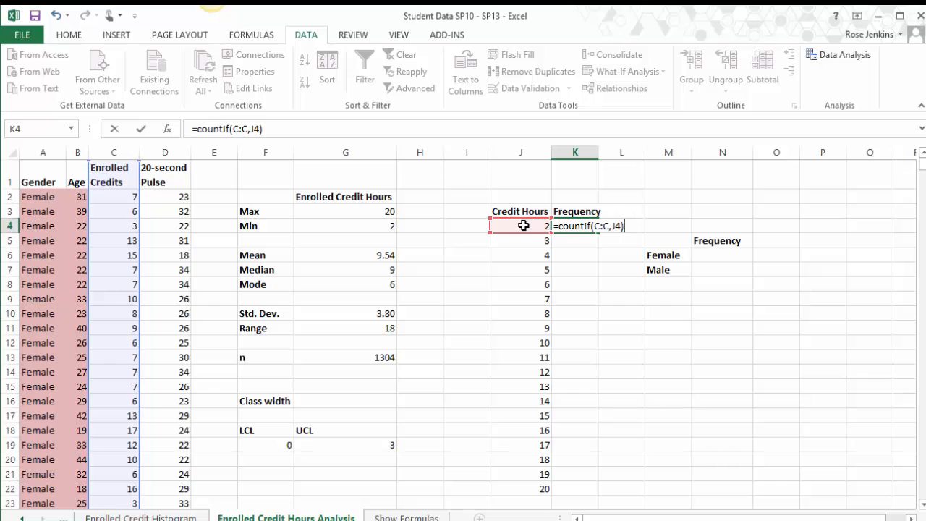
key(Return)
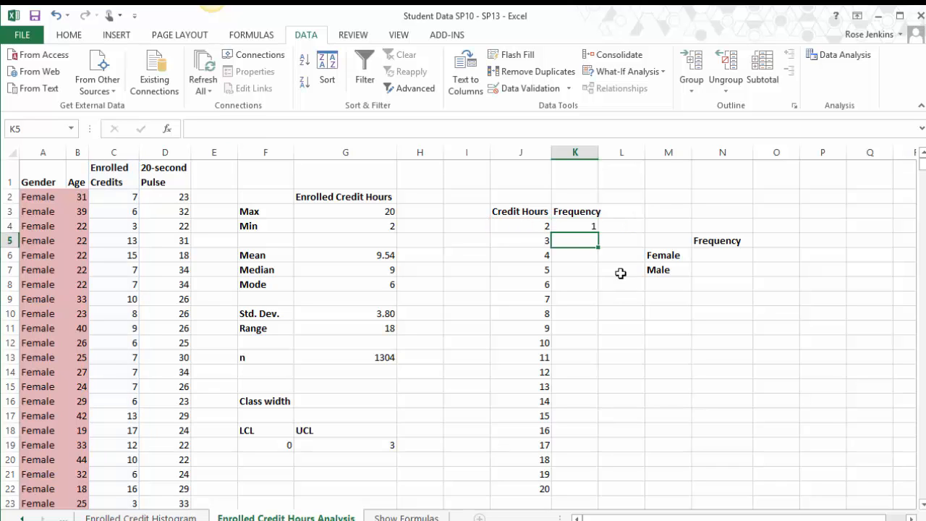
Step: Copy the frequency formula in K4 down through K22, covering credit hours 3 to 20
click(585, 228)
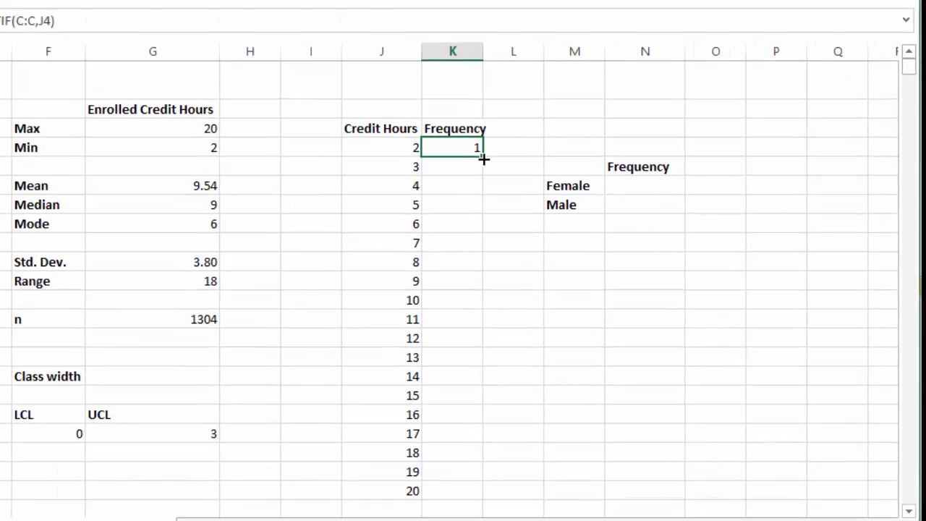
drag(447, 134, 452, 502)
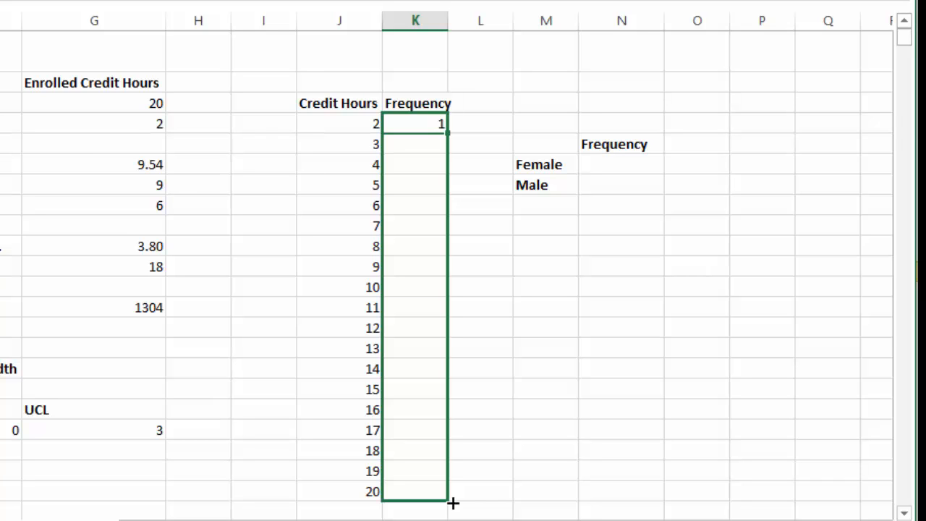
drag(452, 502, 454, 502)
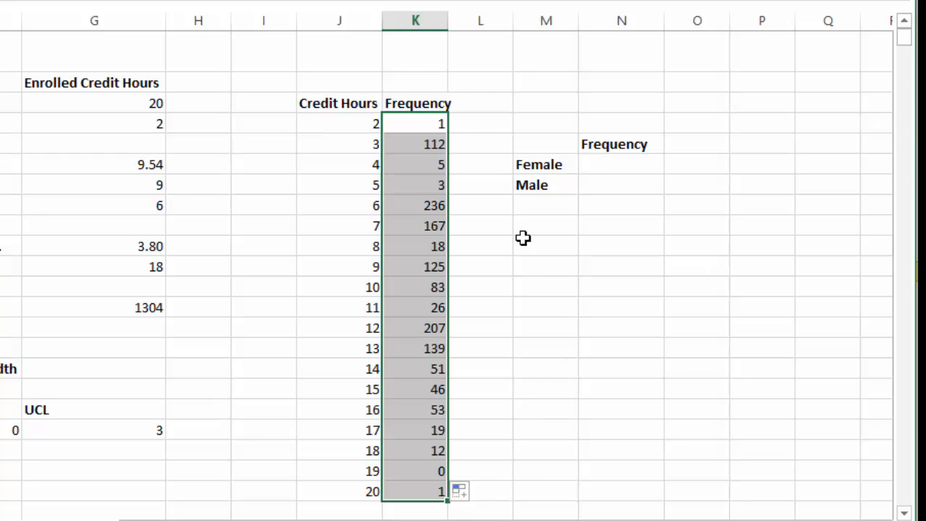
Step: Inspect the copied COUNTIF formulas in K5 and K6 to see which criteria cells they reference
double_click(432, 144)
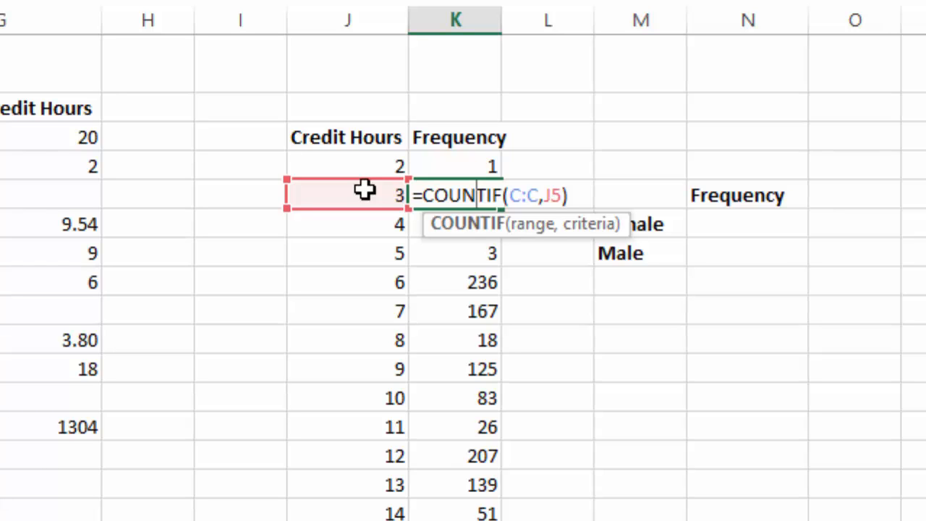
key(Return)
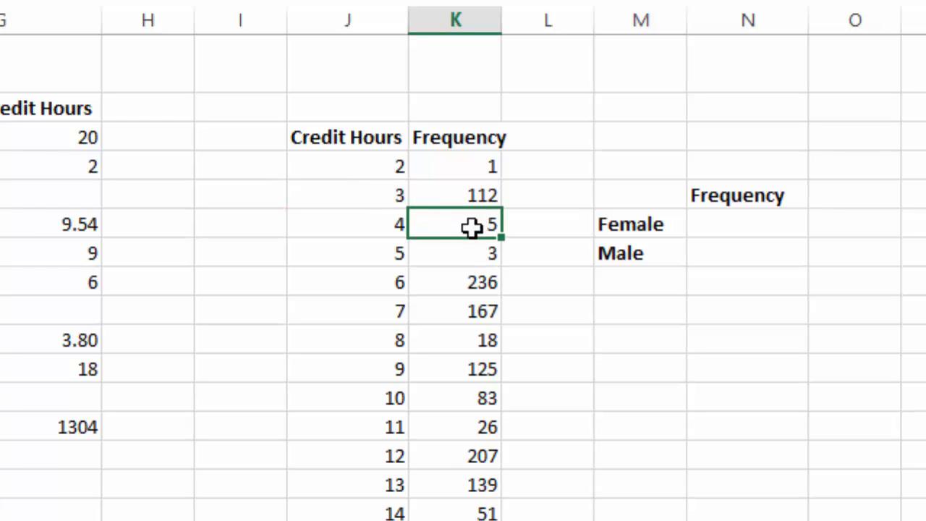
double_click(468, 227)
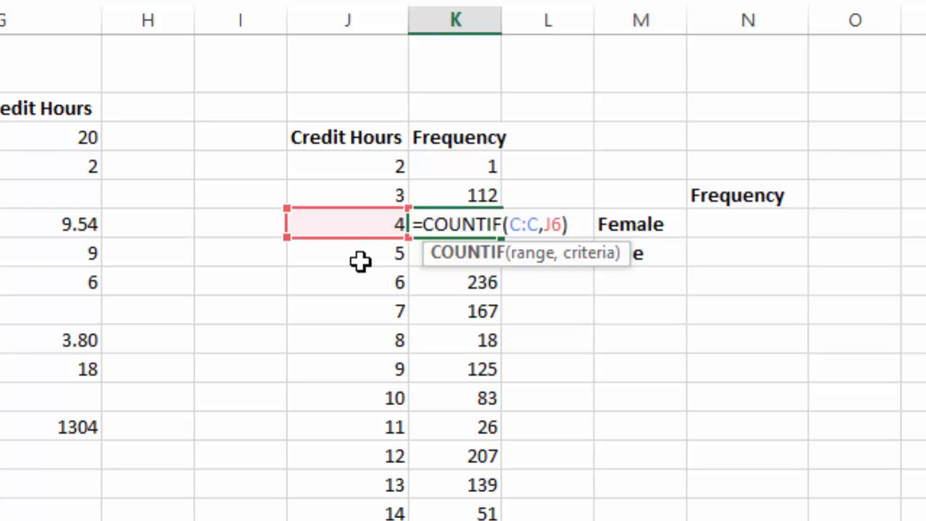
key(Return)
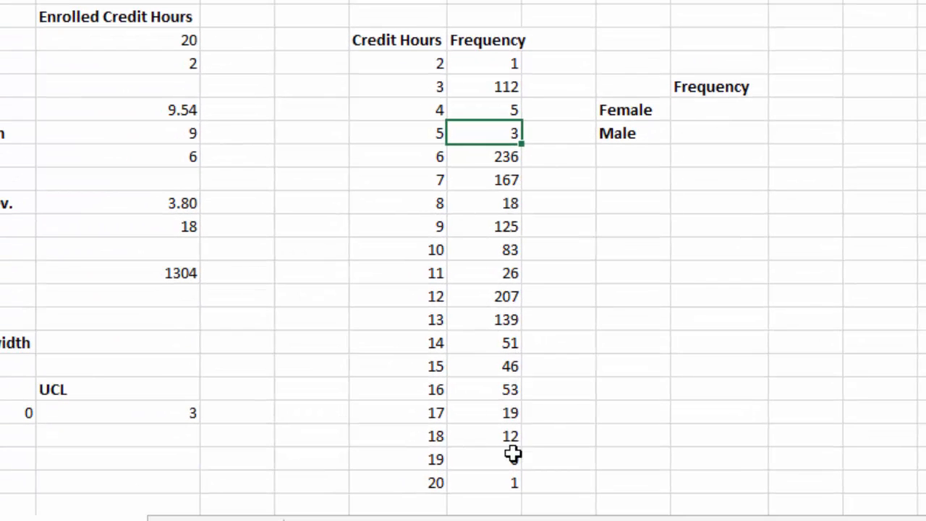
Step: Highlight the 6 credit hours row, cells J8:K8, with an orange fill
drag(425, 158, 520, 157)
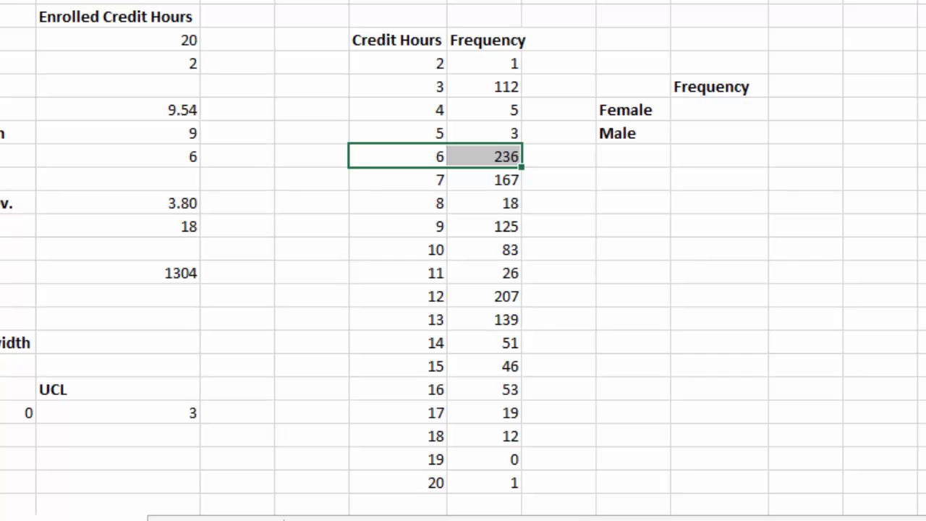
click(0, 0)
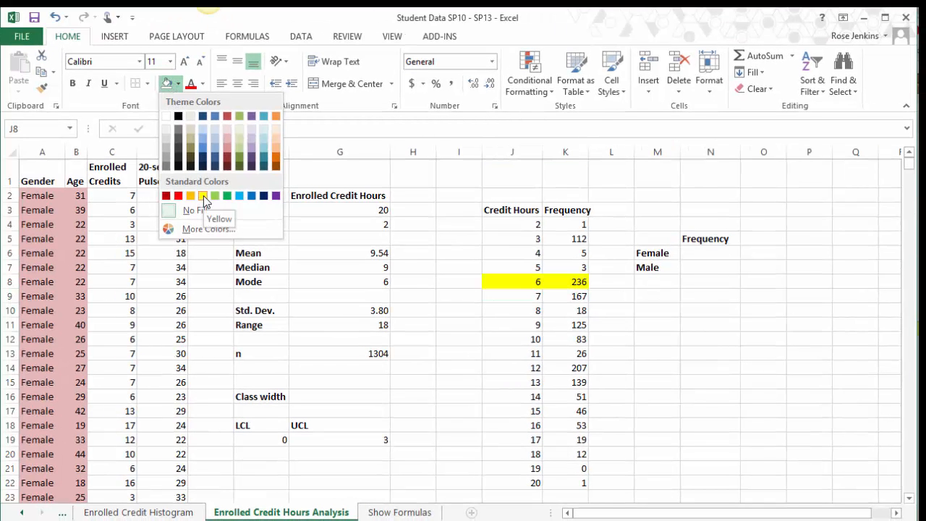
click(192, 194)
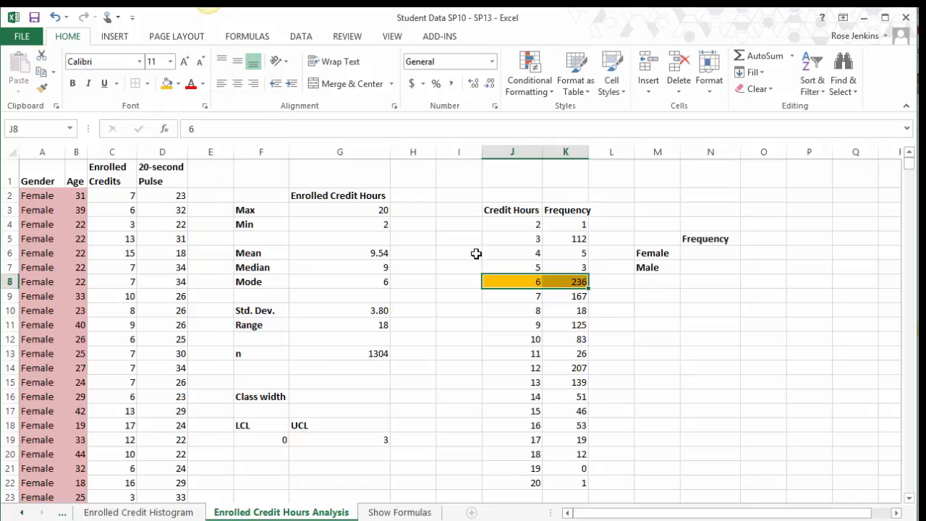
click(612, 410)
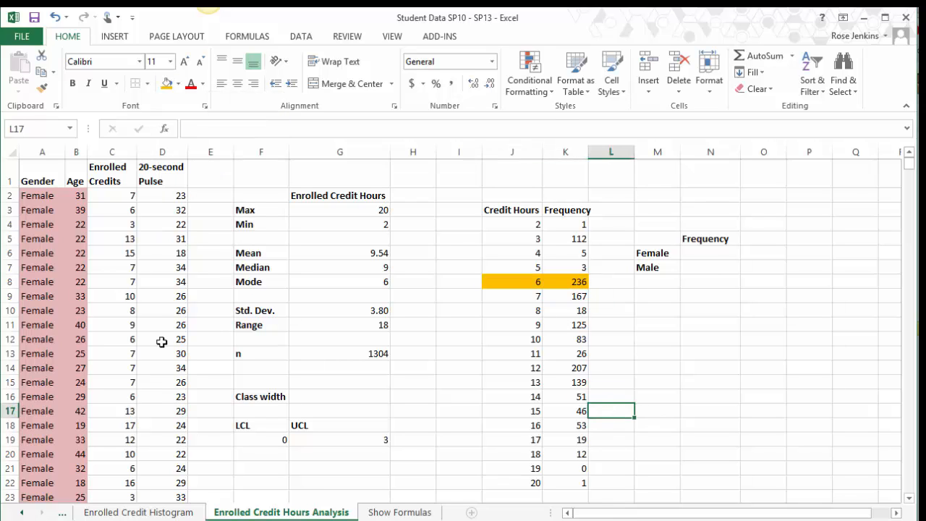
Step: Count the female students in cell N6 with the formula =countif(A:A,M6)
click(716, 252)
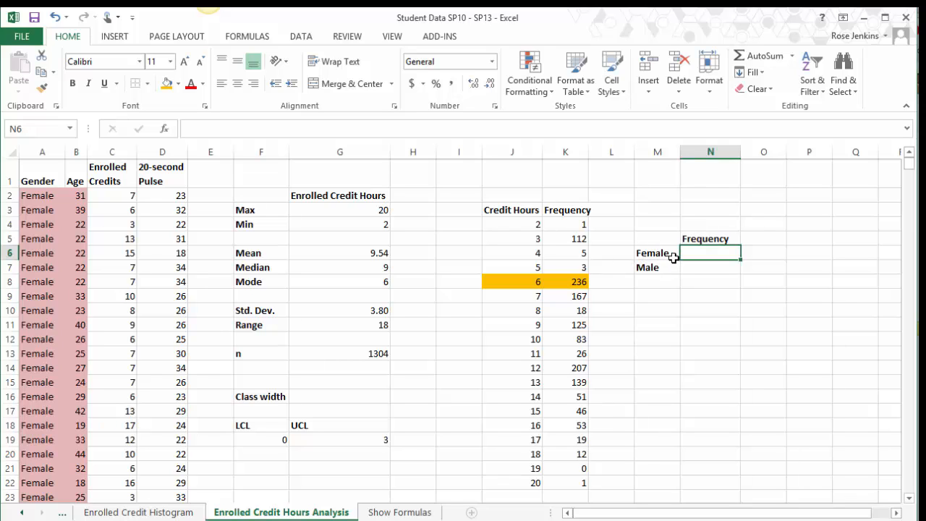
text(=)
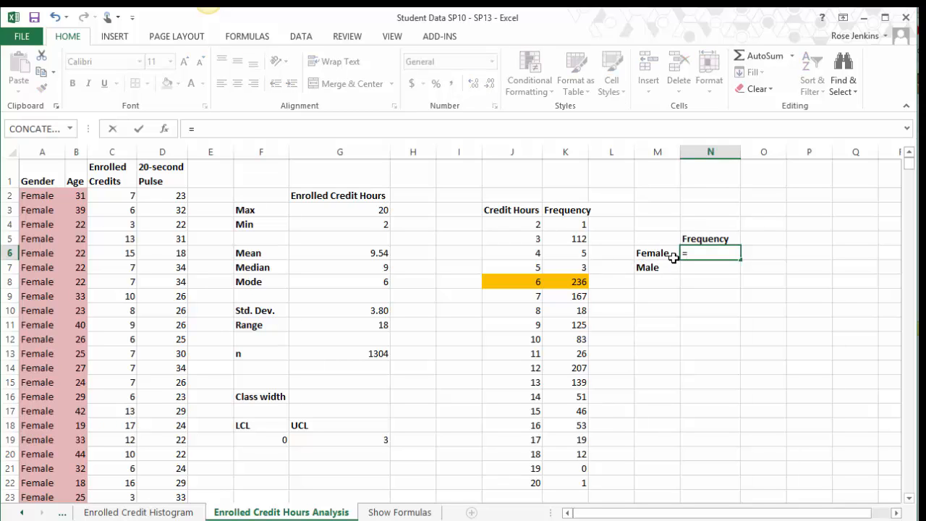
text(count)
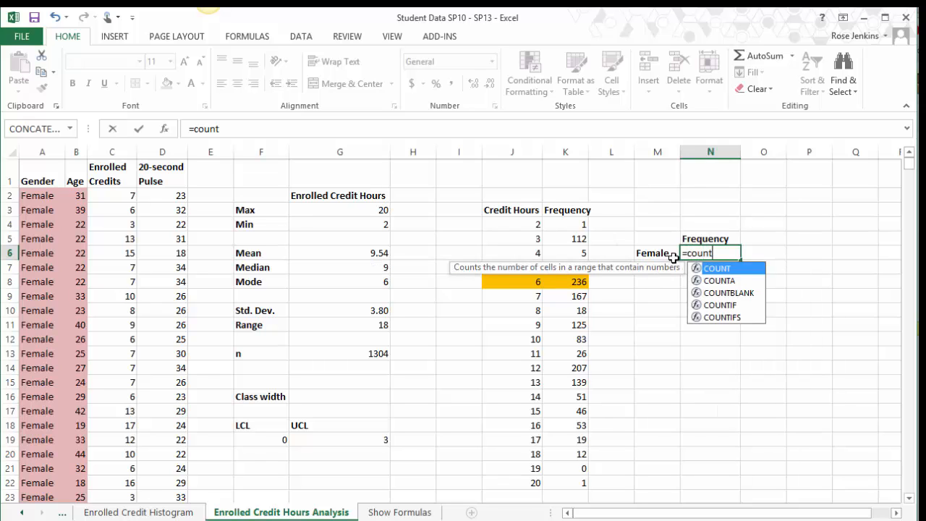
text(if()
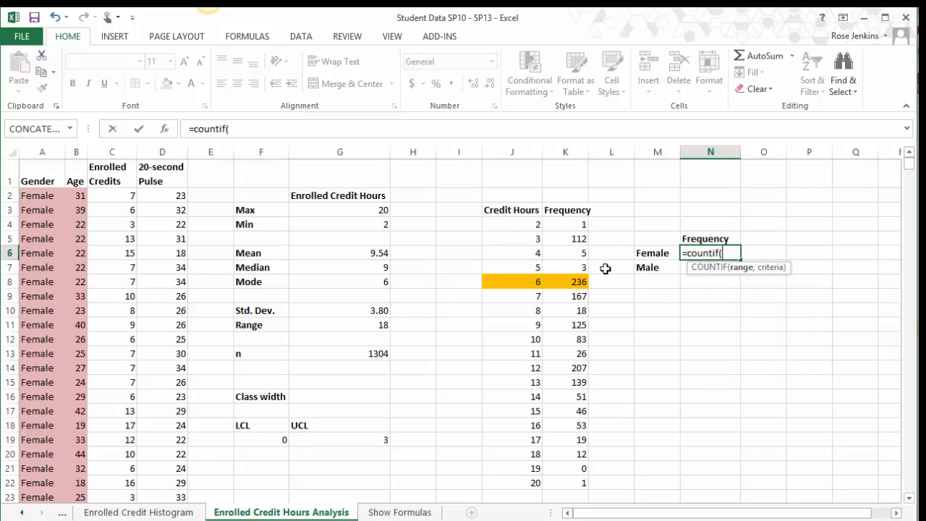
click(41, 152)
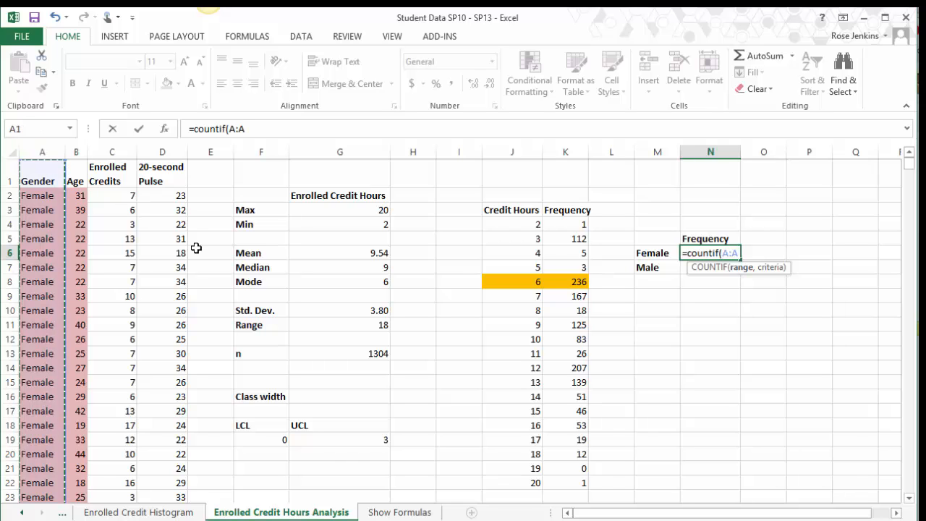
text(,)
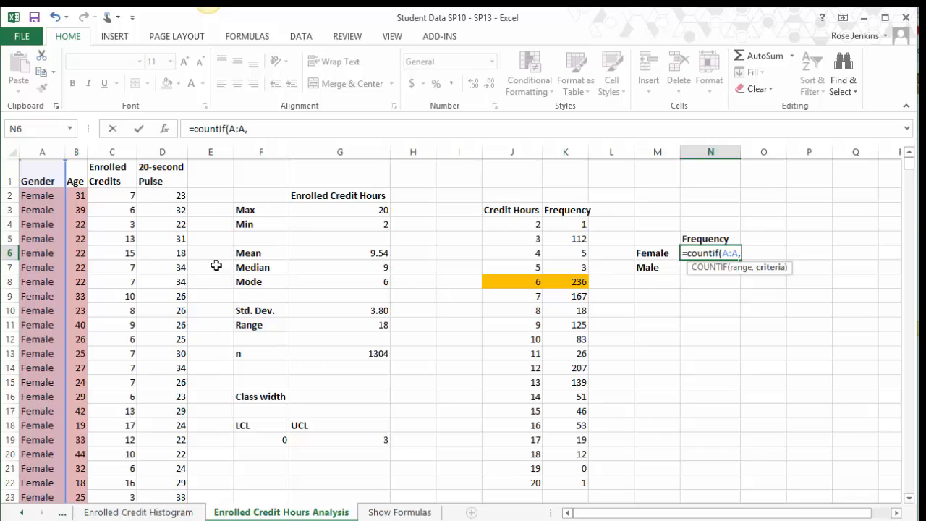
click(660, 252)
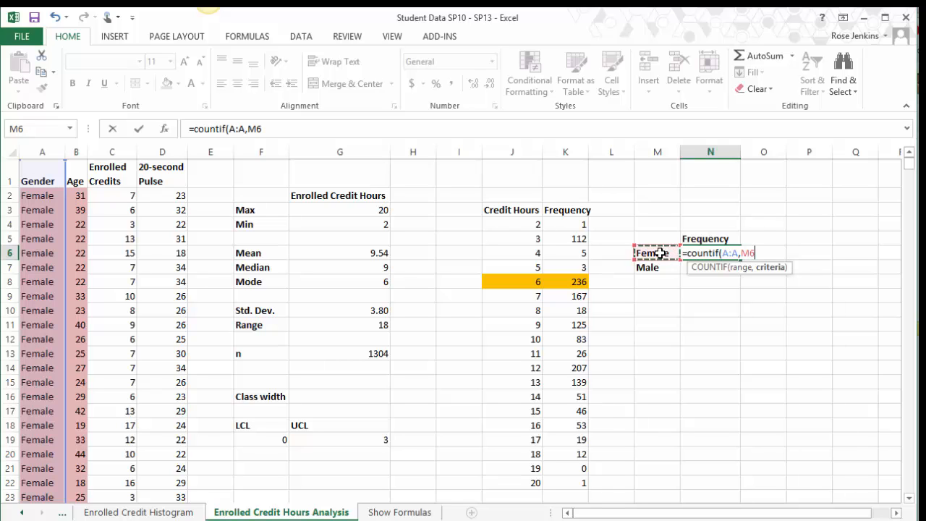
text())
key(Return)
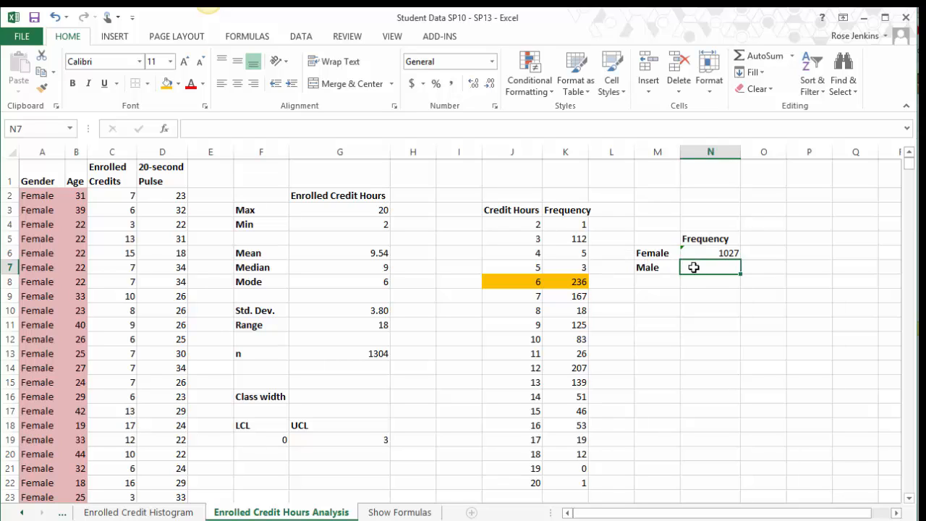
Step: Count the male students in cell N7 with the formula =countif(A:A,"Male")
text(=)
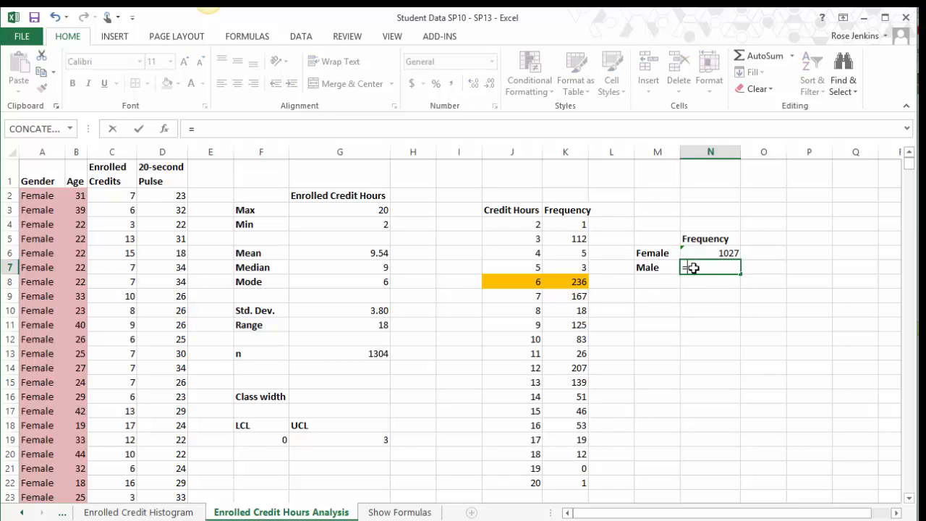
text(countif()
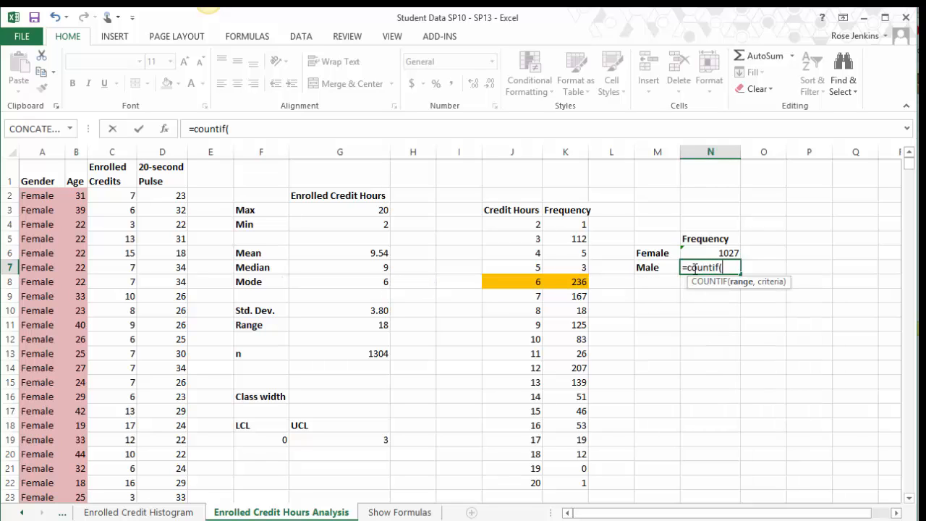
click(41, 152)
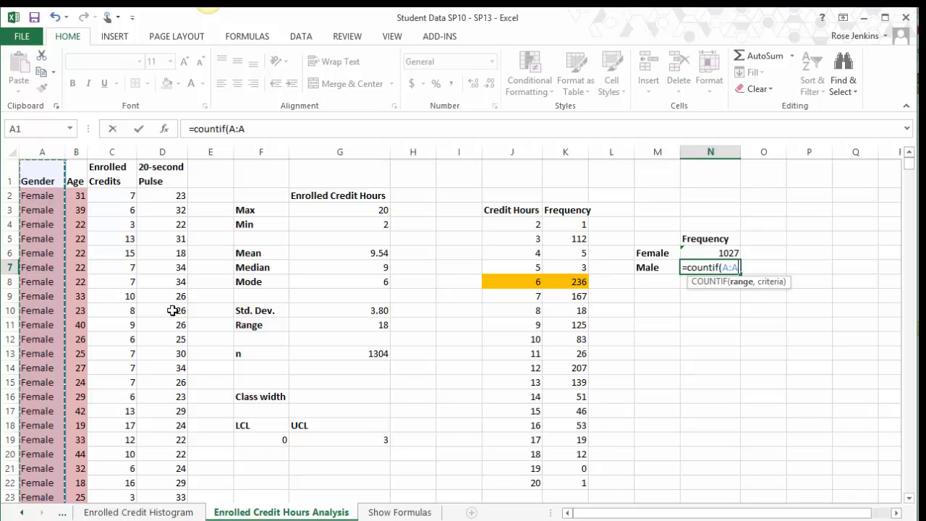
text(,)
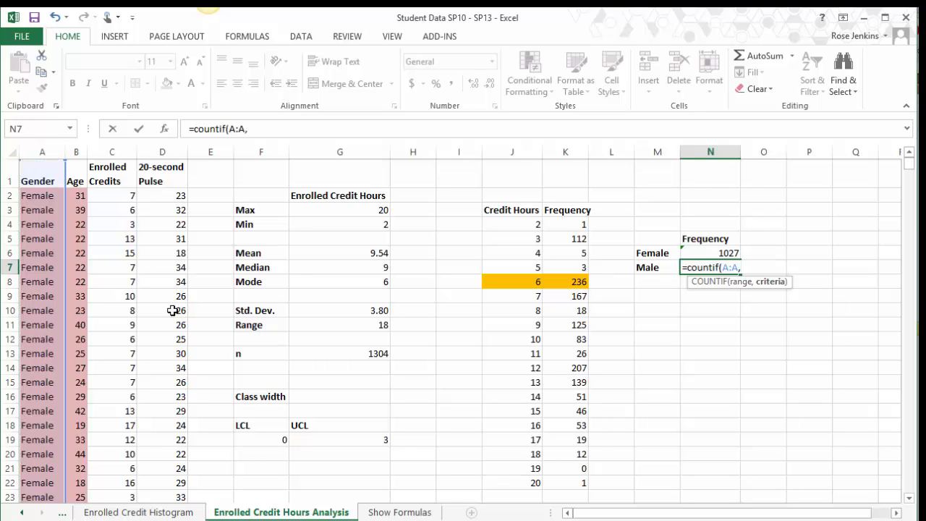
text(")
text(Male"))
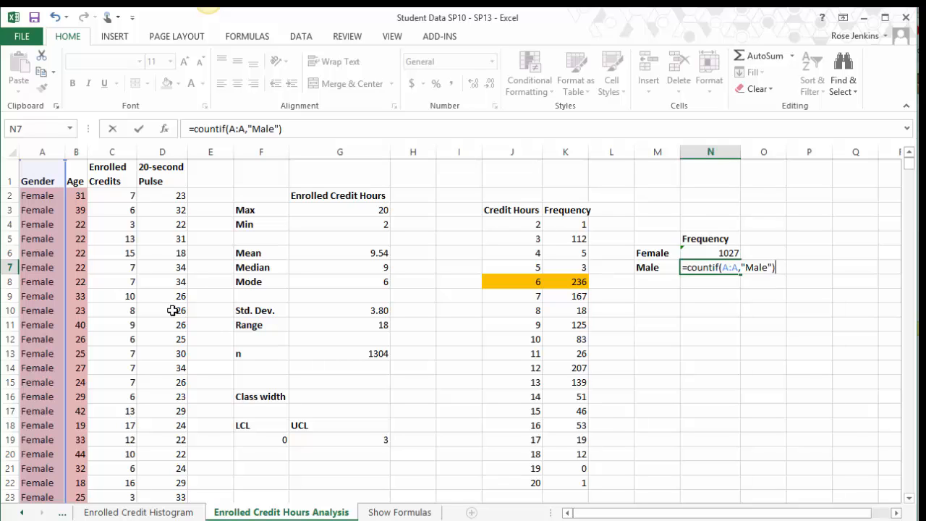
key(Return)
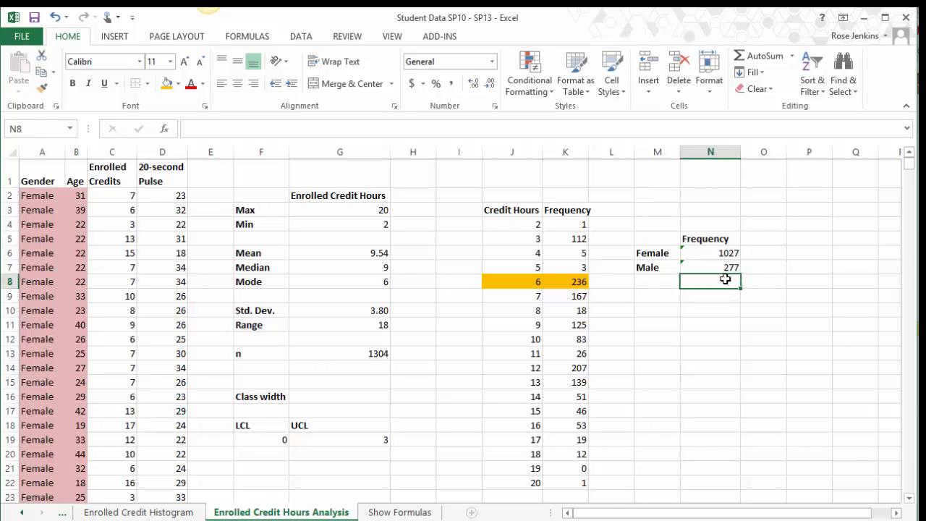
Step: Calculate the class width in cell G16 with the formula =roundup((G3-G4)/7,0)
click(380, 397)
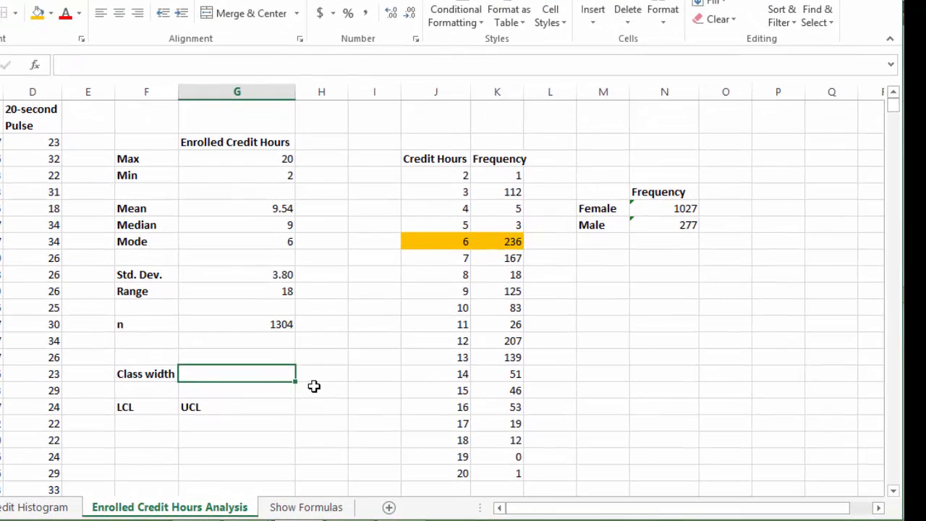
text(=)
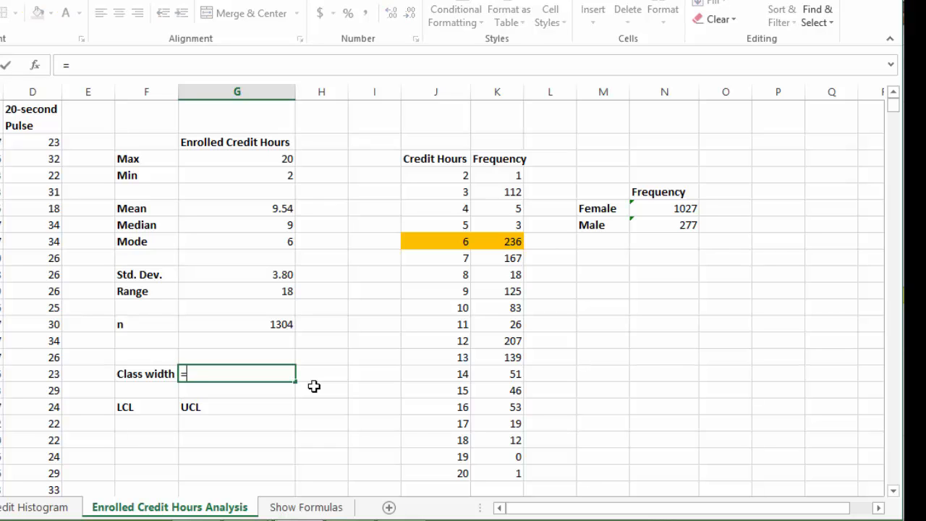
text(roundup)
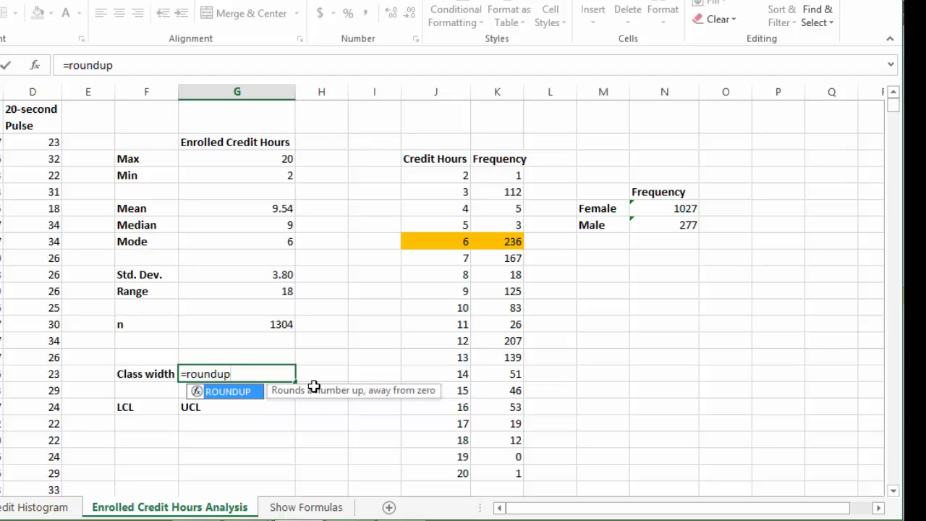
text(()
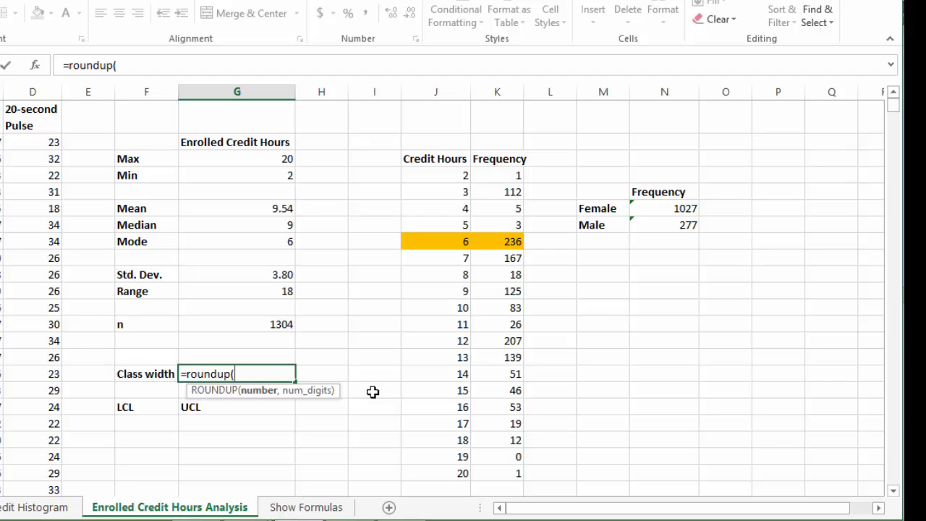
text(()
click(269, 158)
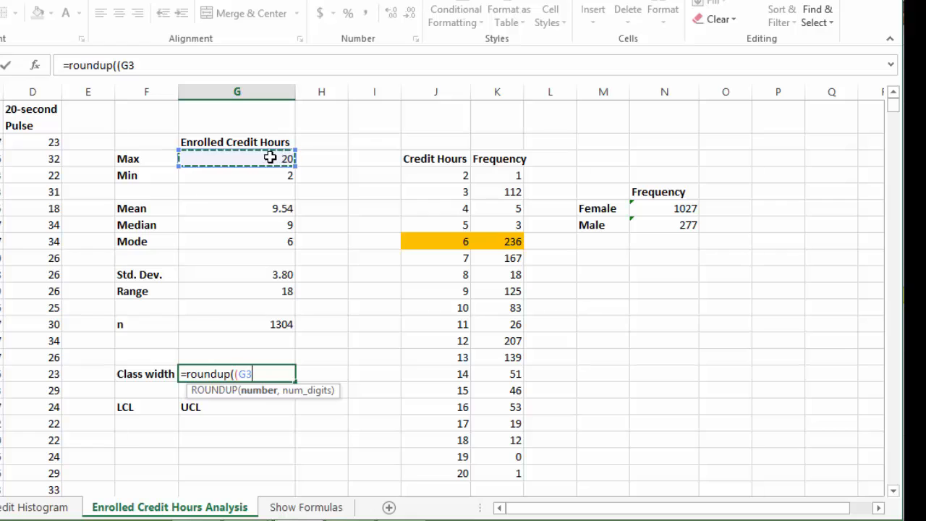
text(-)
click(262, 174)
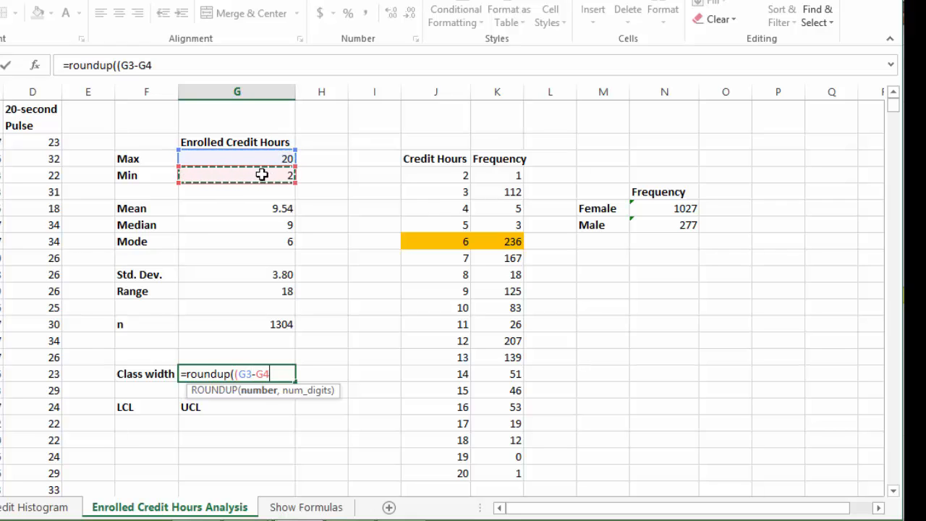
text())
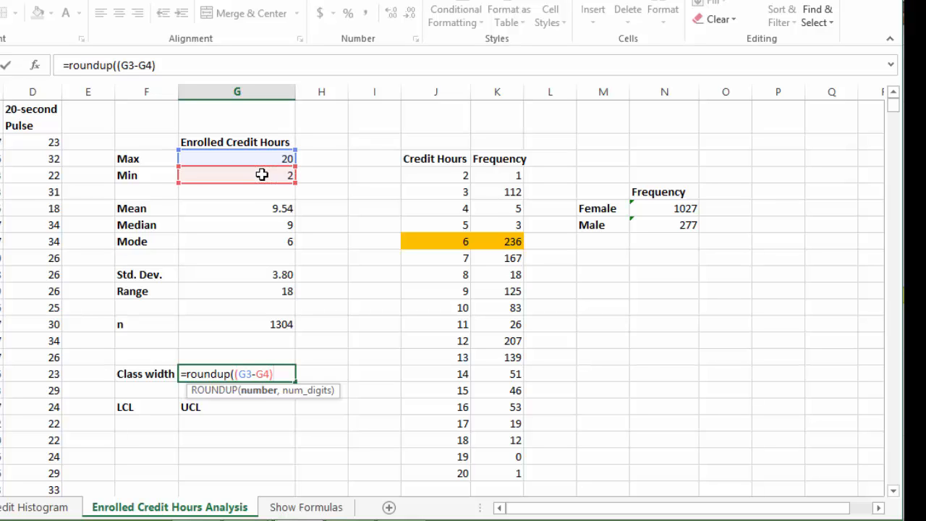
text(/7,)
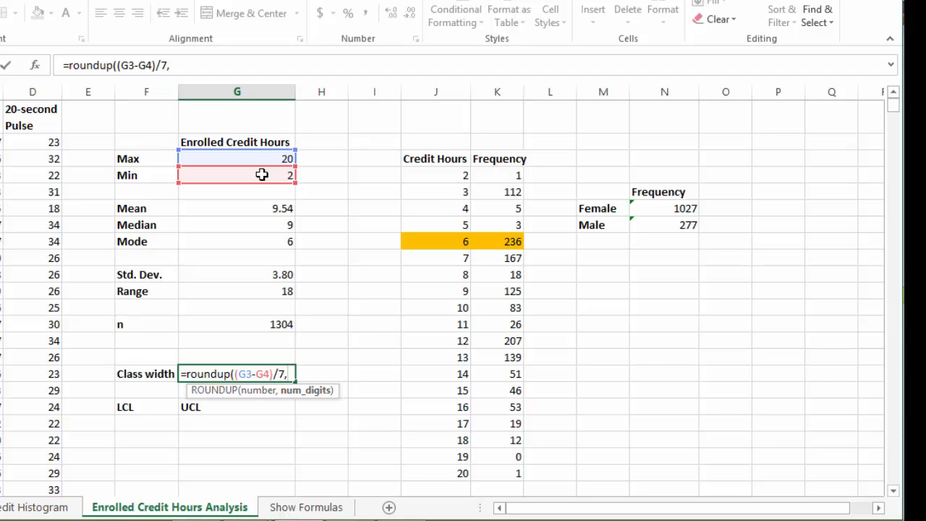
text(0))
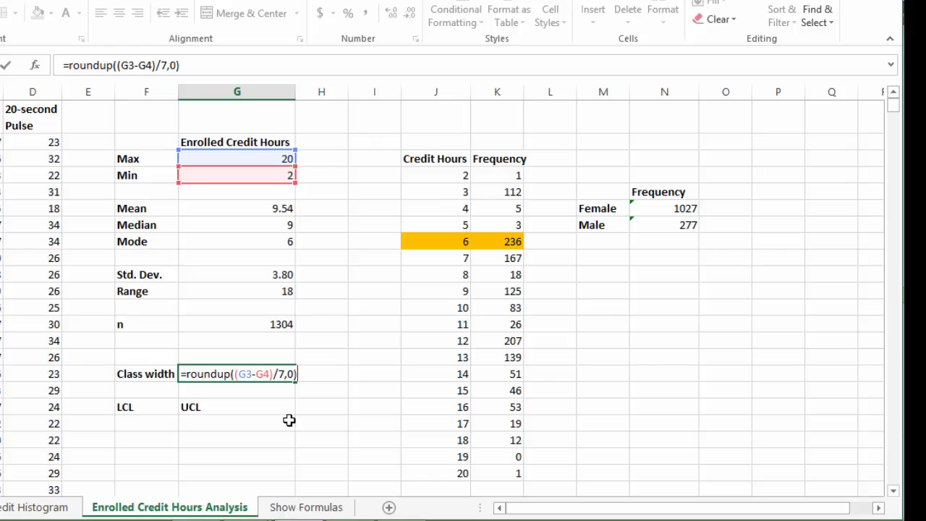
key(Return)
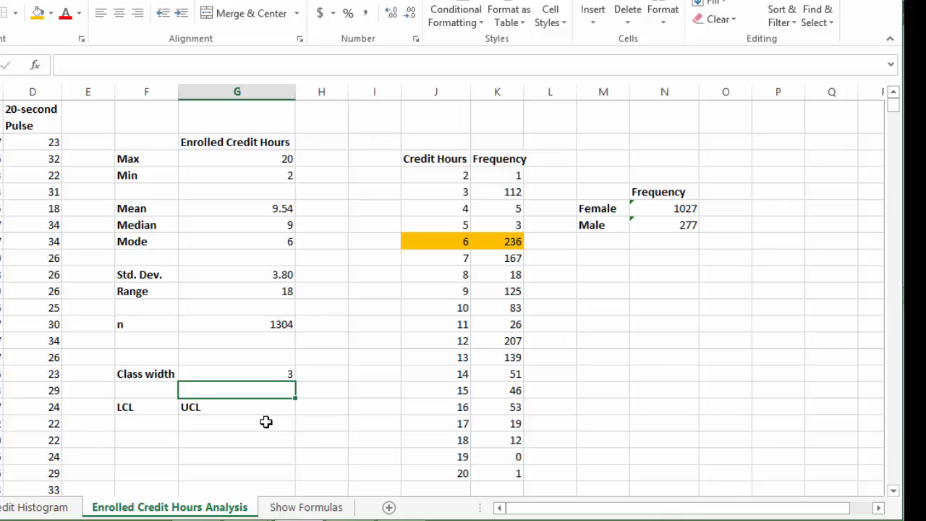
Step: Enter 0 as the first lower class limit in F19 and calculate the second in F20 with =F19+G16
click(157, 428)
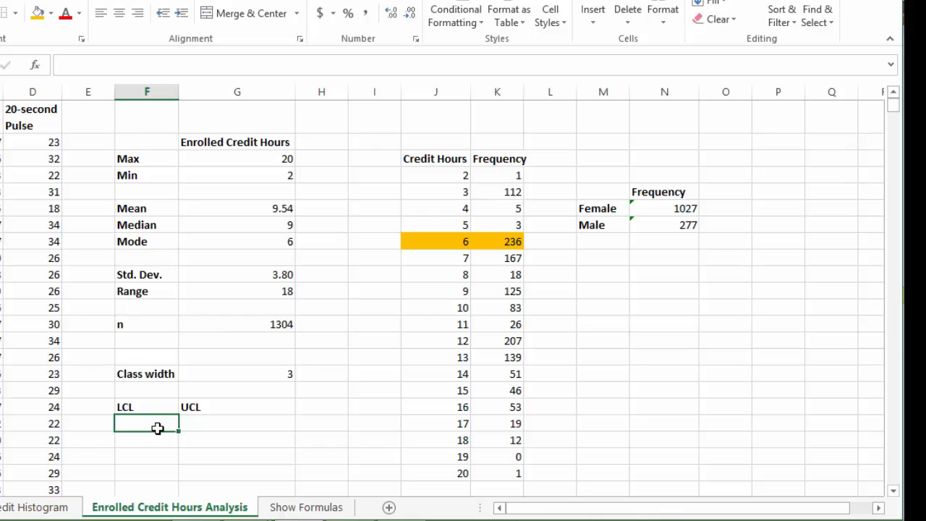
text(0)
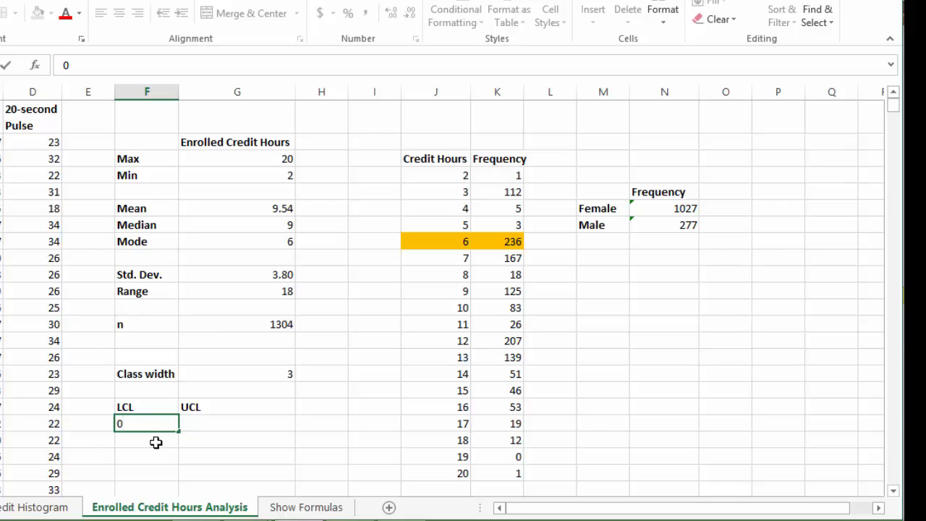
click(156, 441)
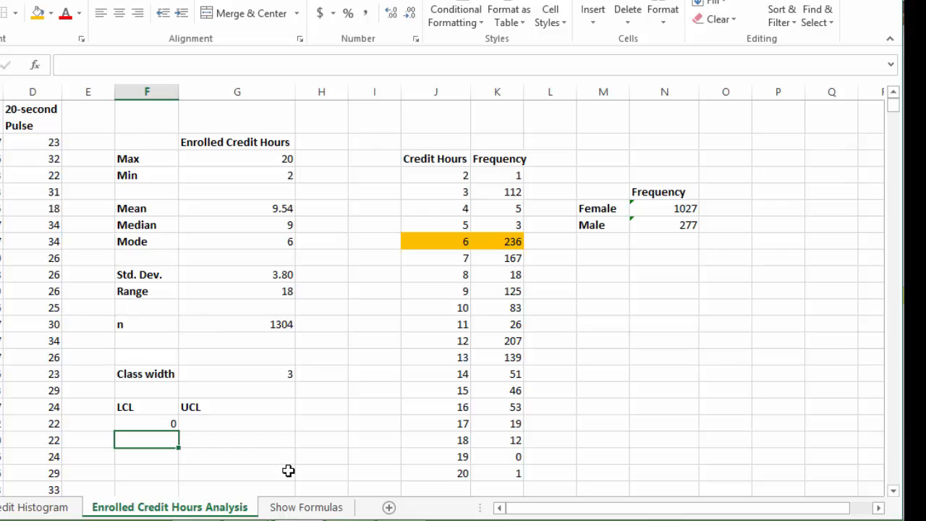
text(=)
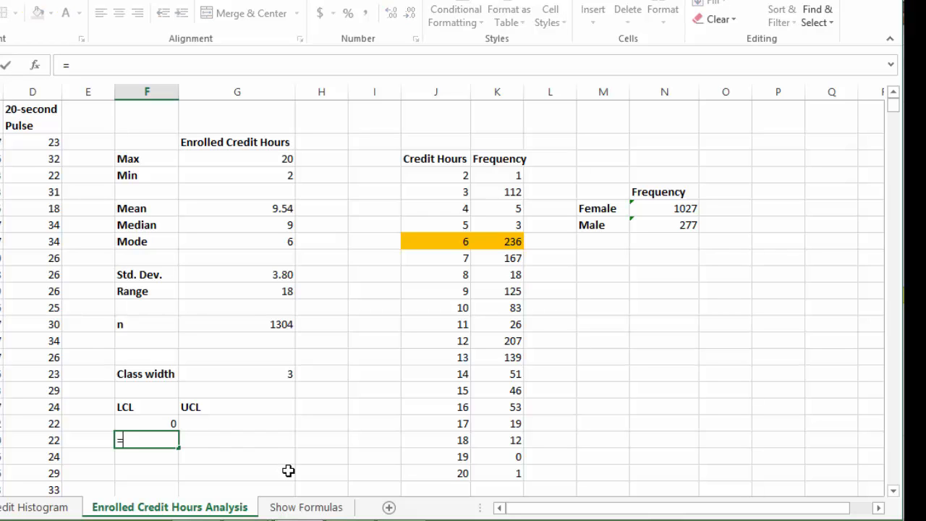
click(165, 423)
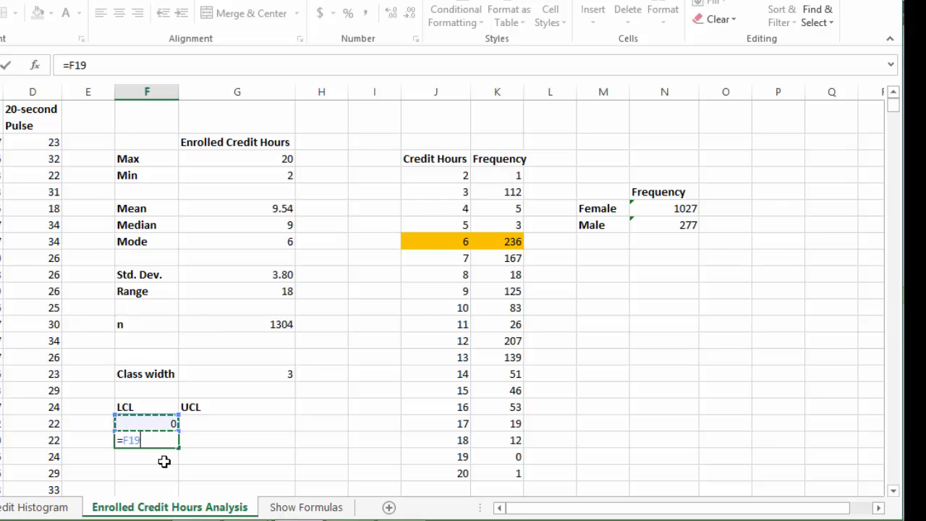
text(+)
click(232, 377)
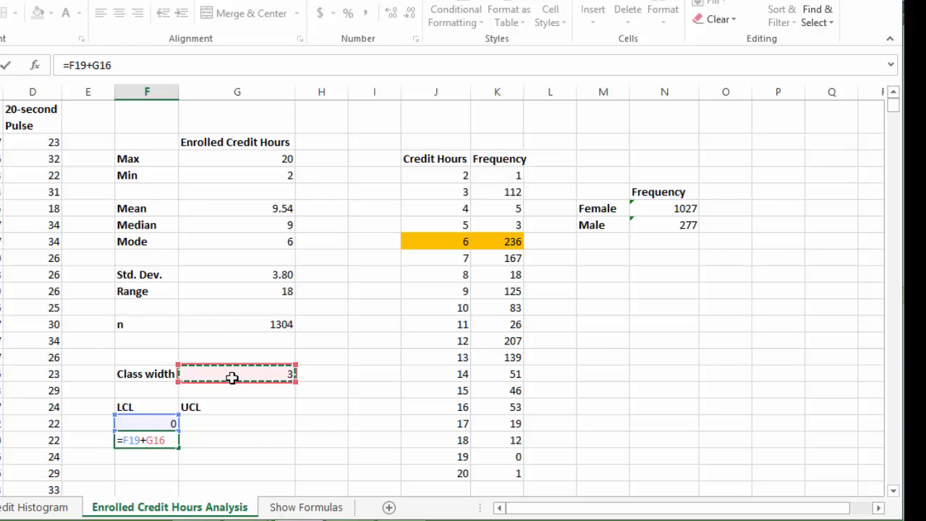
key(Return)
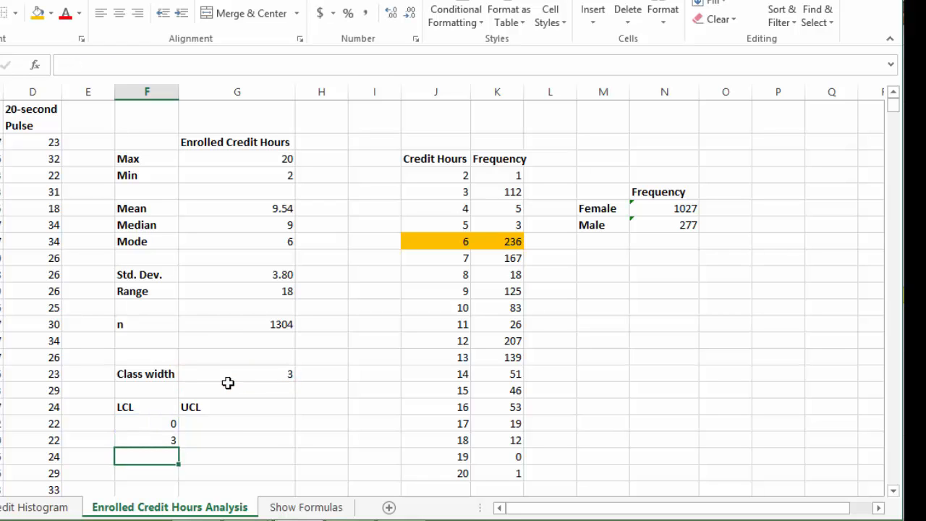
Step: Lock the class width row in the lower class limit formula in F20, making it =F19+G$16
click(156, 438)
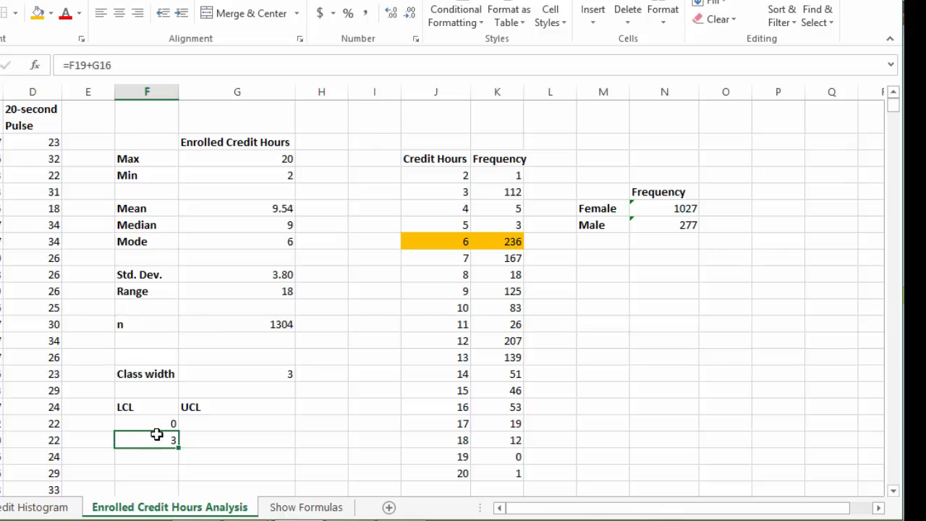
click(158, 424)
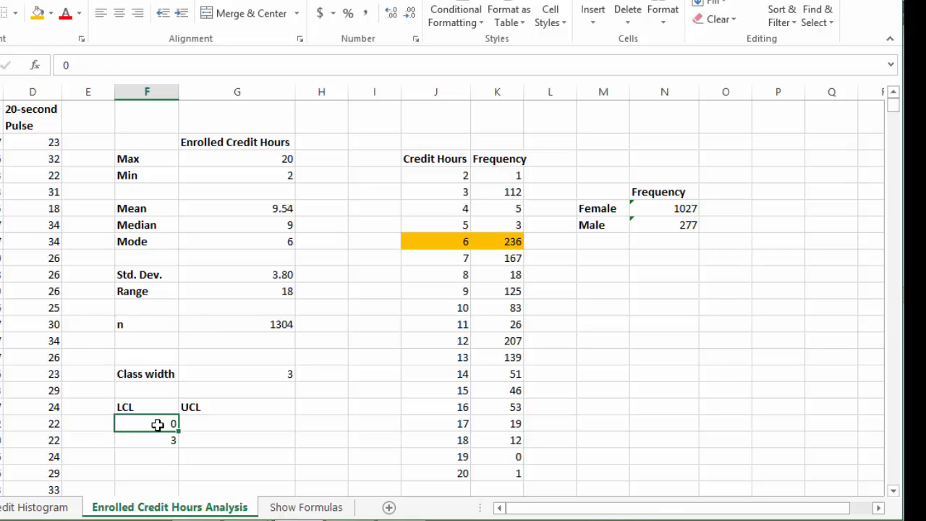
click(241, 379)
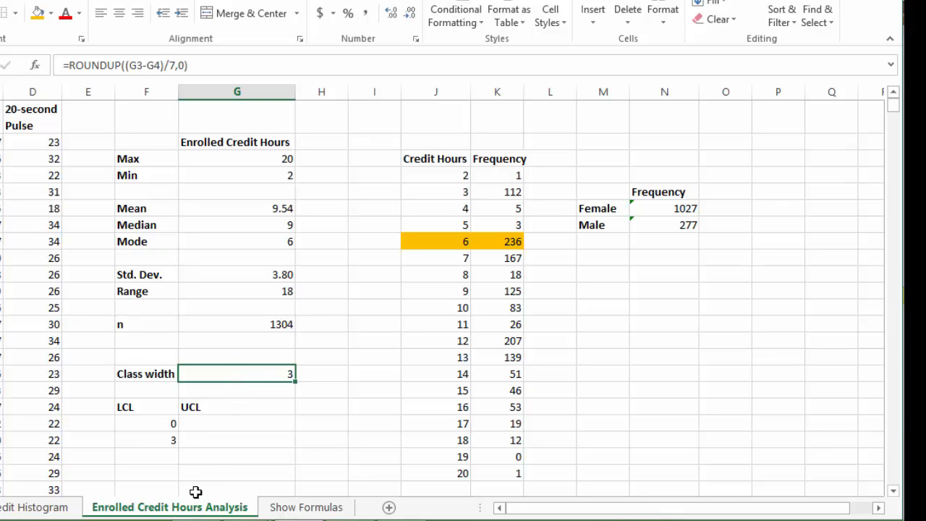
click(166, 440)
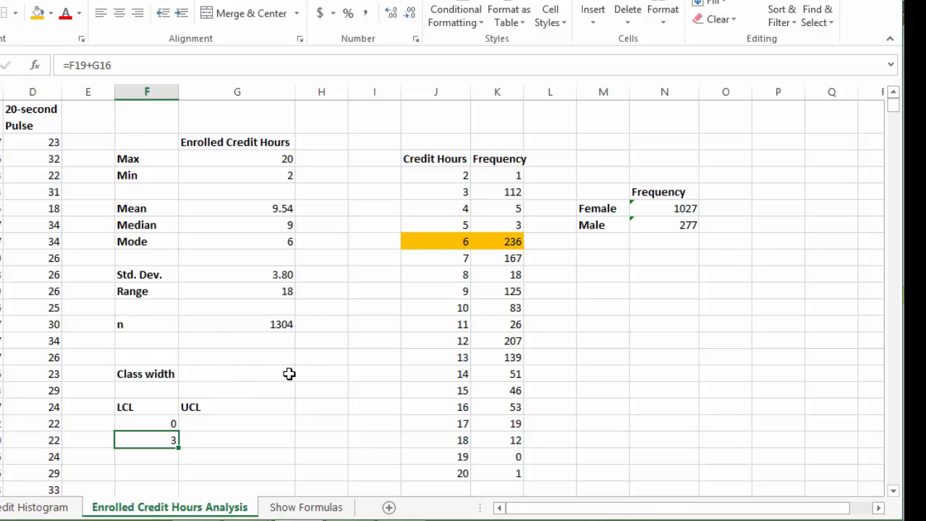
double_click(158, 440)
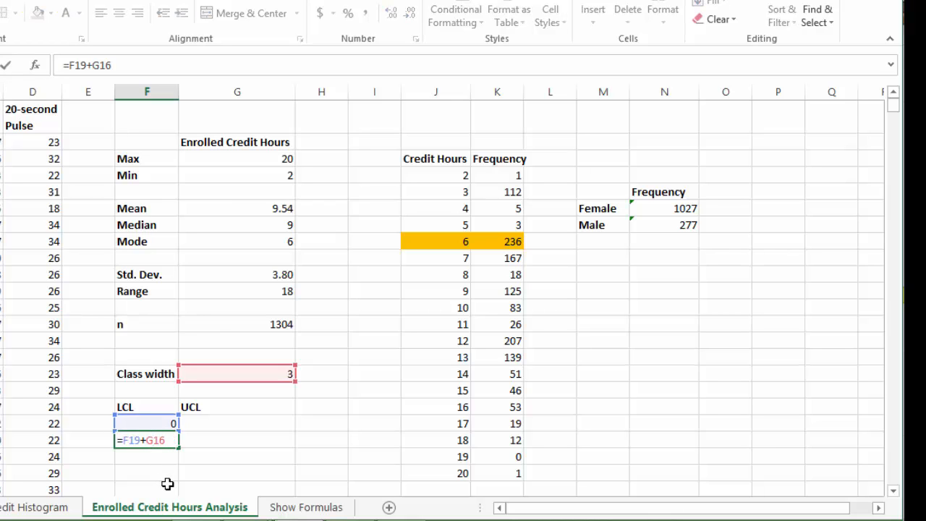
text($)
key(Return)
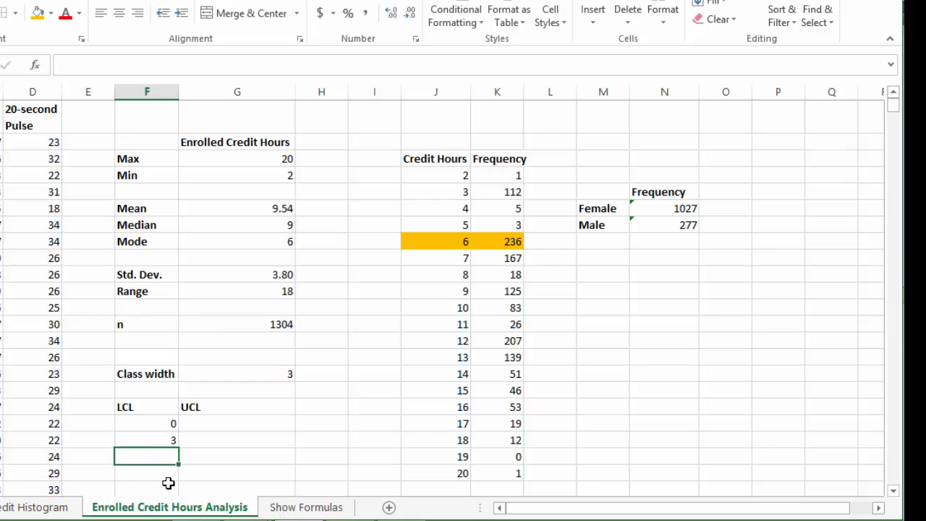
Step: Copy the lower class limit formula from F20 down to F24, and extend the series to F25
click(172, 441)
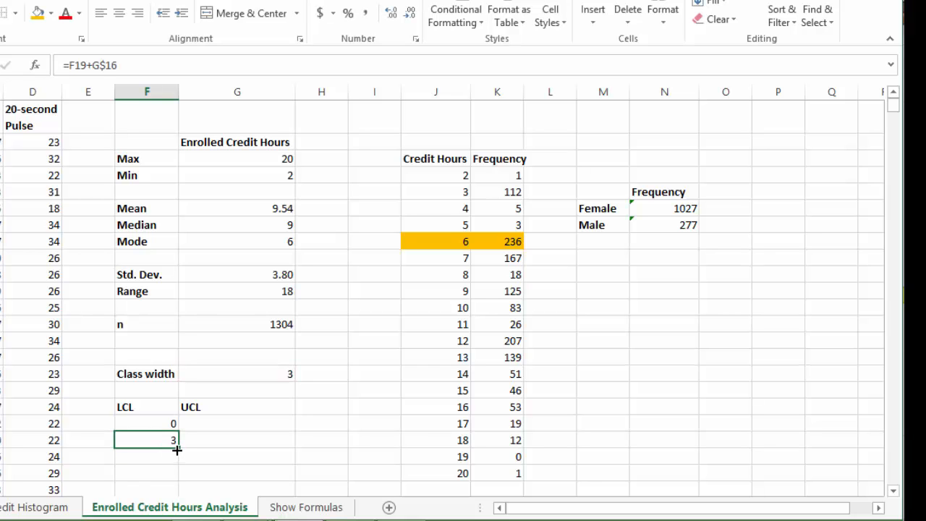
drag(177, 452, 162, 383)
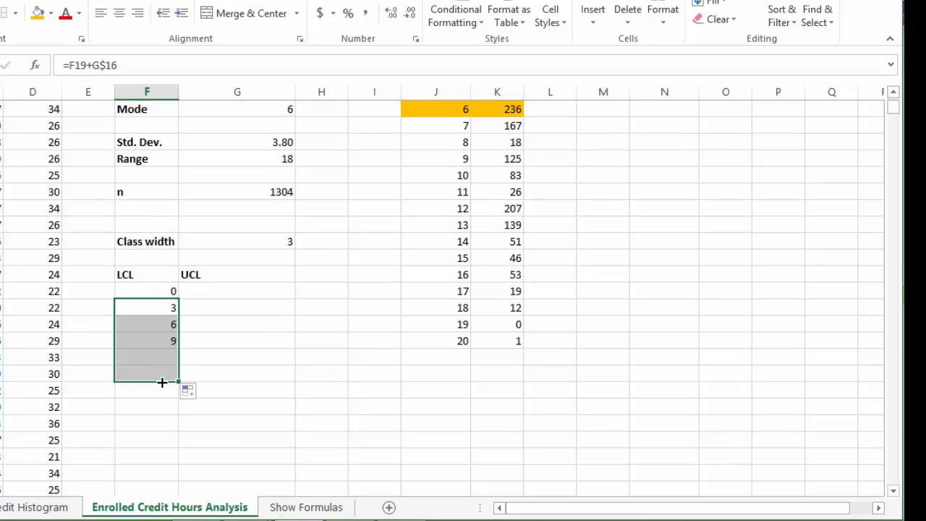
click(167, 324)
click(167, 324)
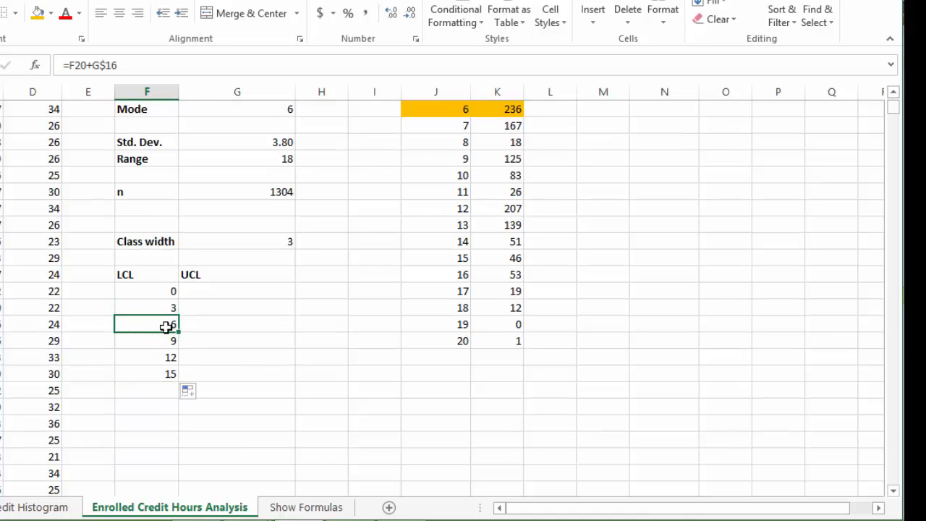
double_click(166, 325)
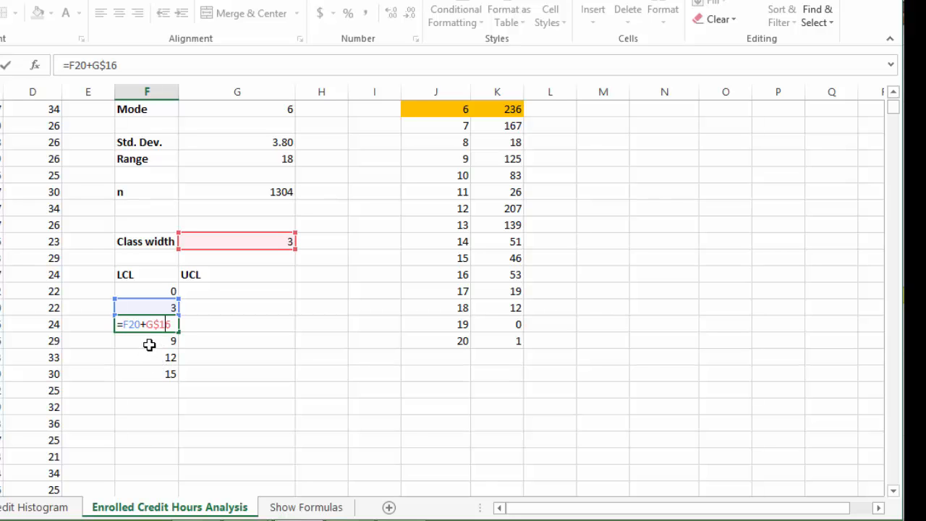
double_click(148, 343)
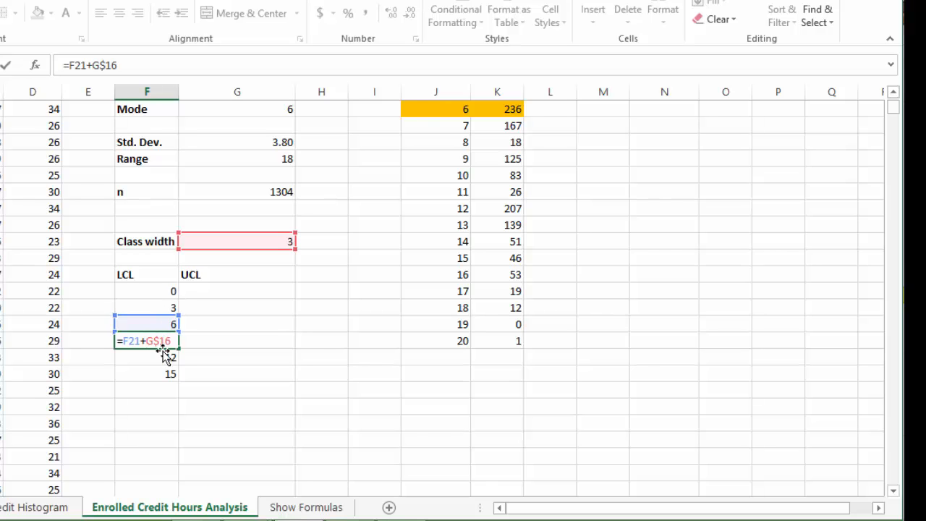
key(Return)
click(171, 374)
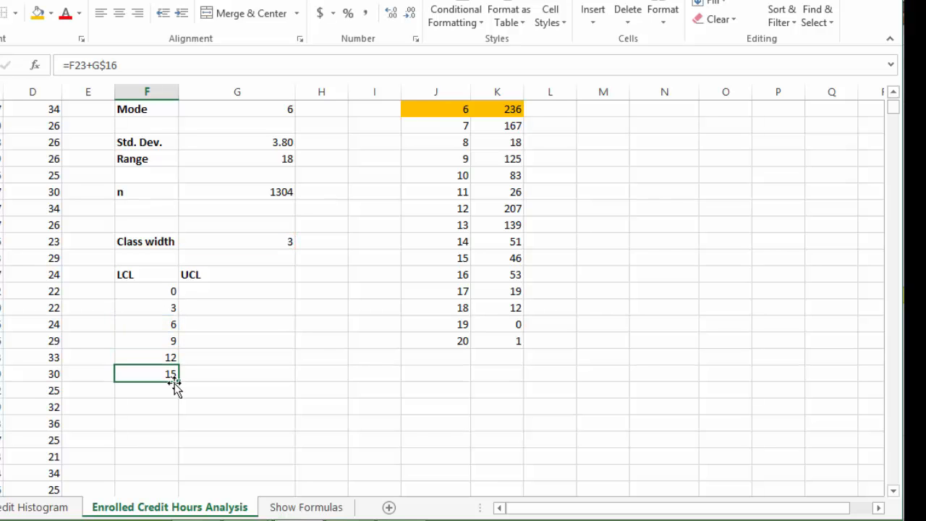
drag(177, 381, 183, 397)
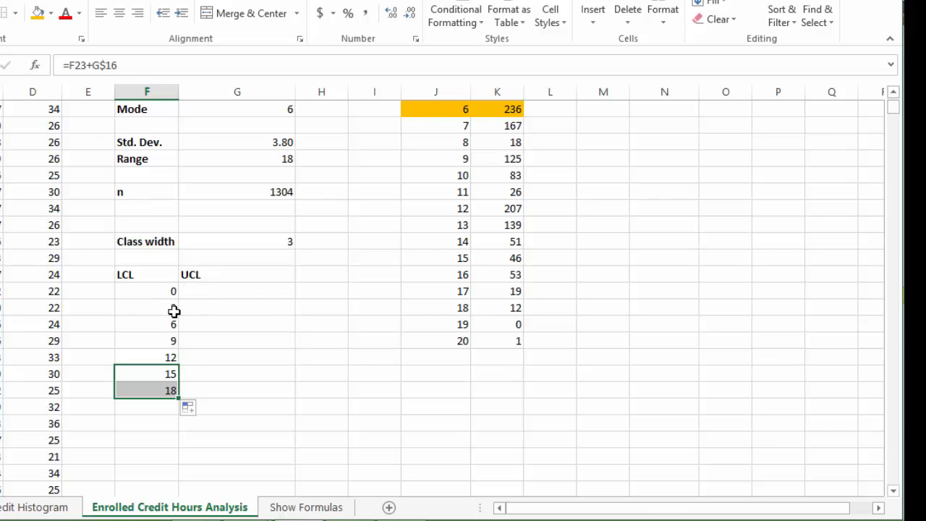
Step: Enter 2 as the first upper class limit in cell G19
click(202, 290)
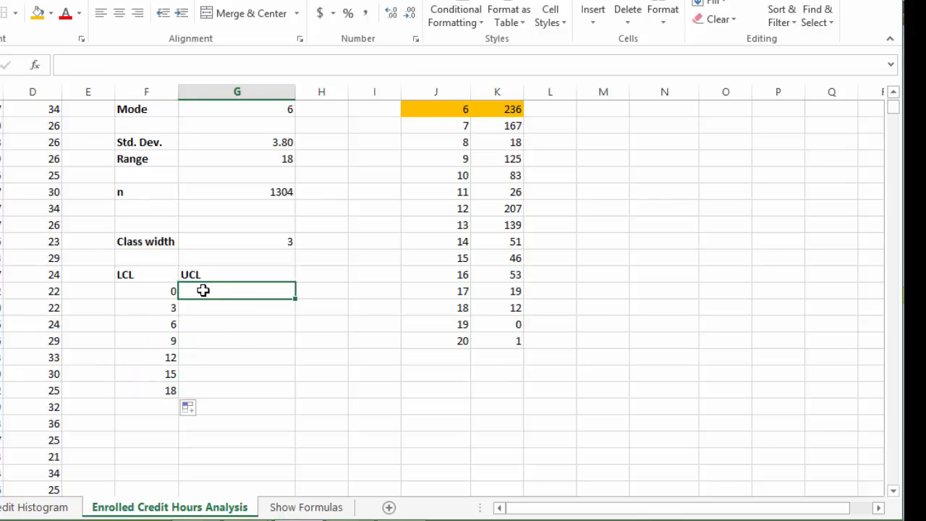
text(-)
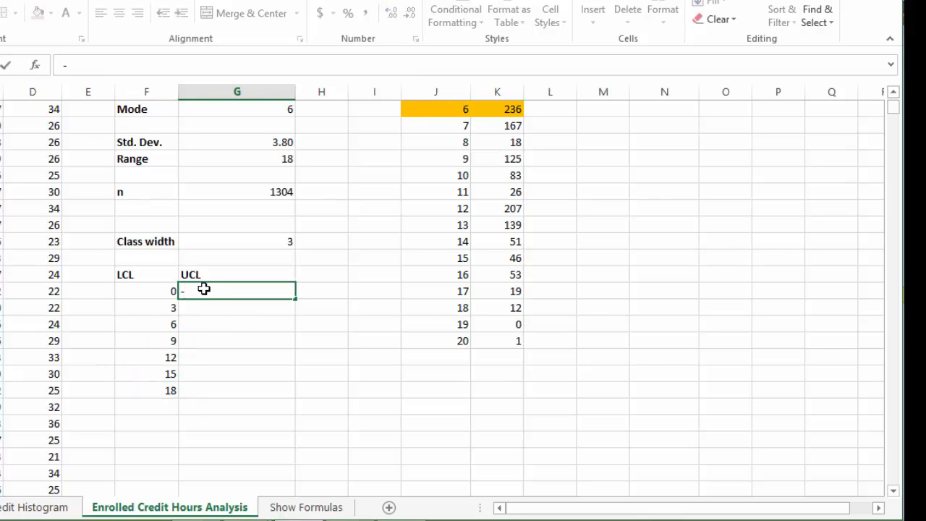
key(Escape)
key(Return)
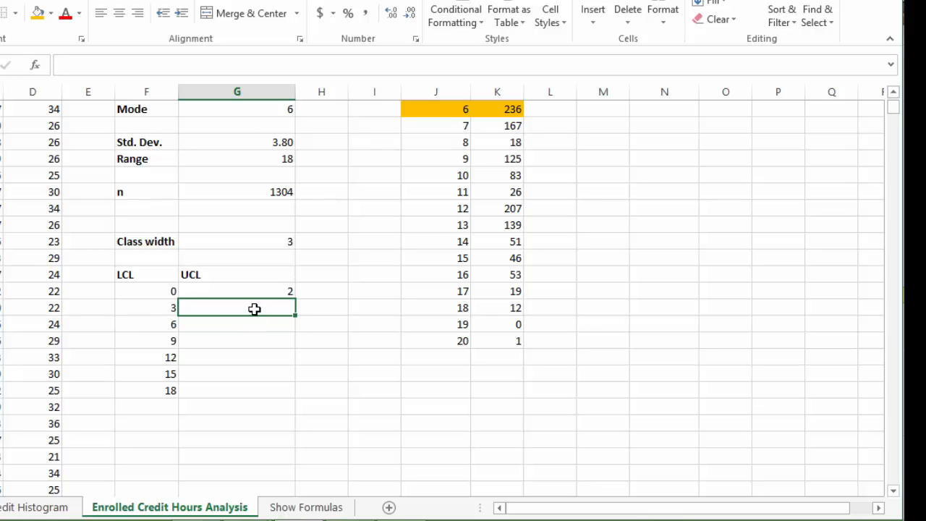
Step: Calculate the second upper class limit in G20 with =G19+G$16 and fill the formula down to G25
text(=)
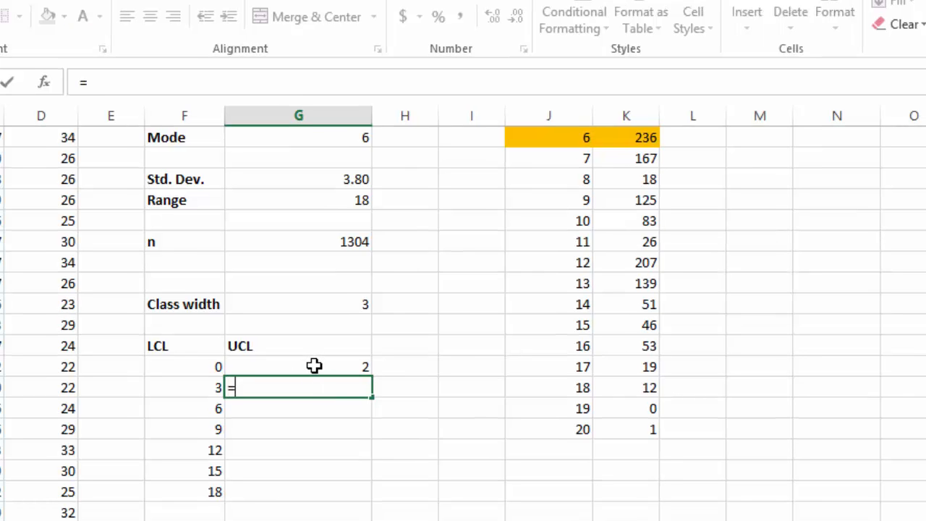
click(314, 366)
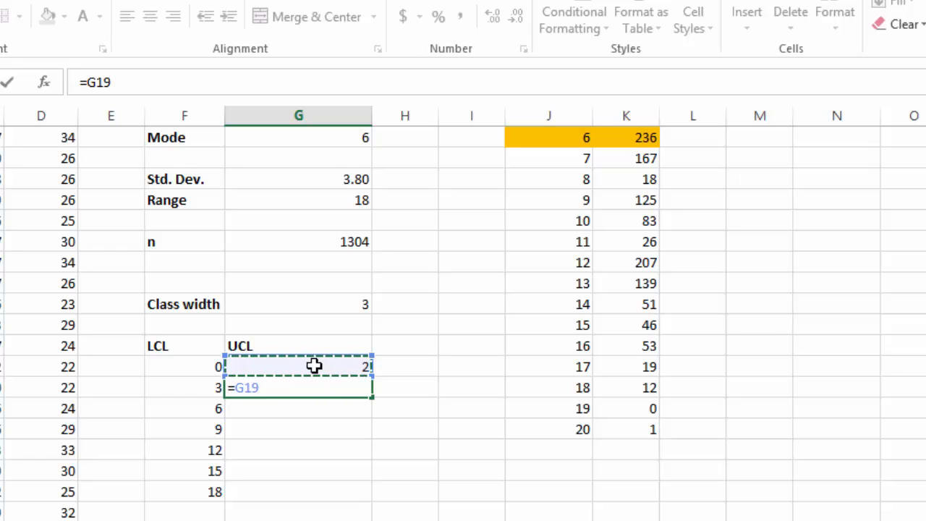
text(+)
click(331, 304)
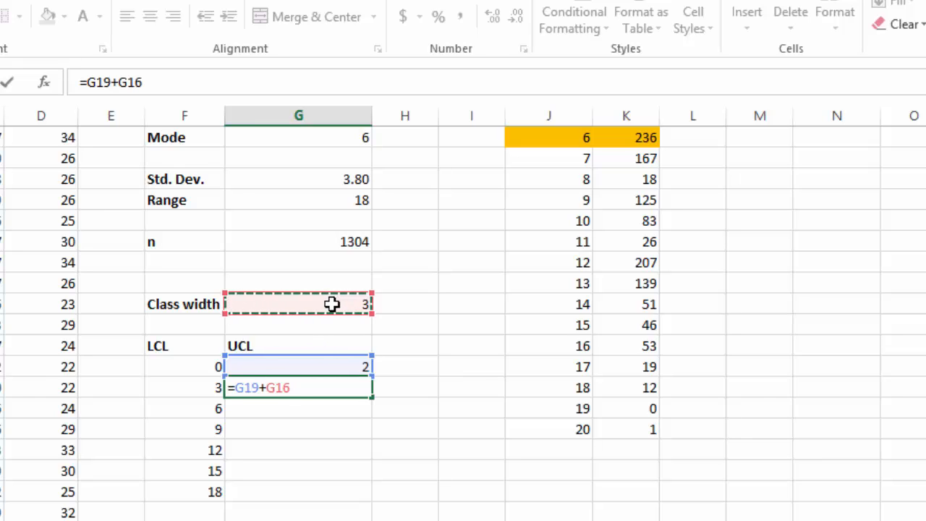
click(277, 387)
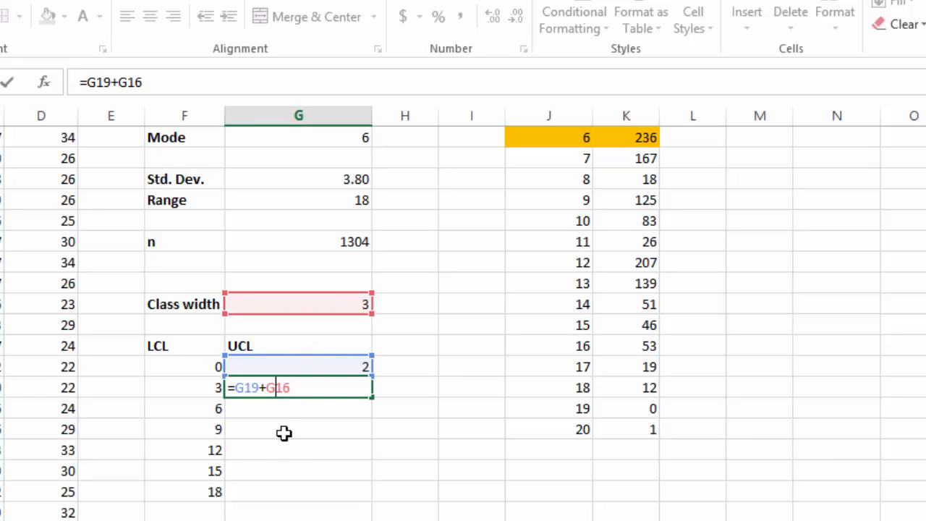
text($)
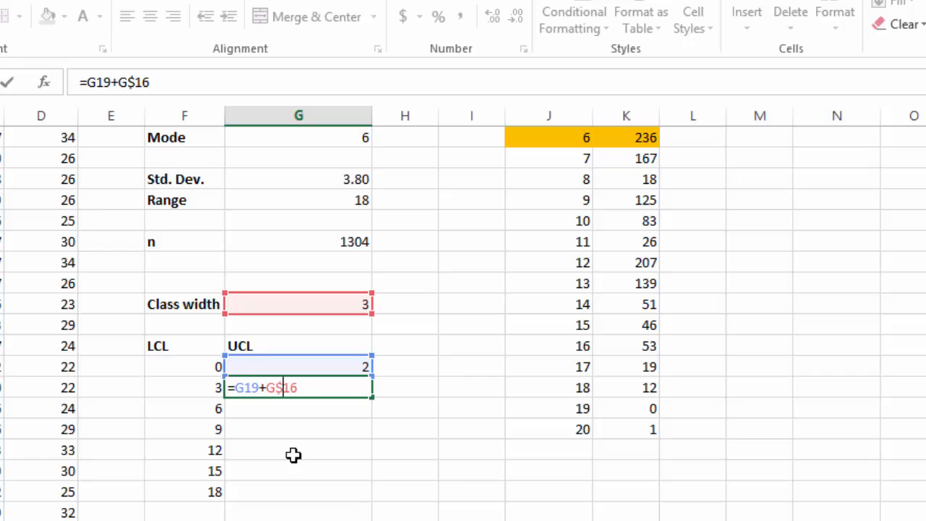
key(Return)
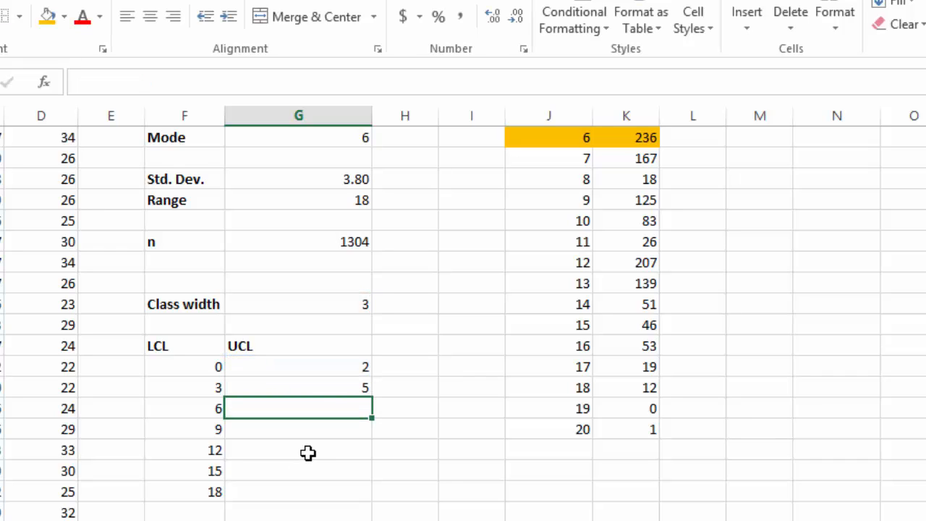
click(329, 391)
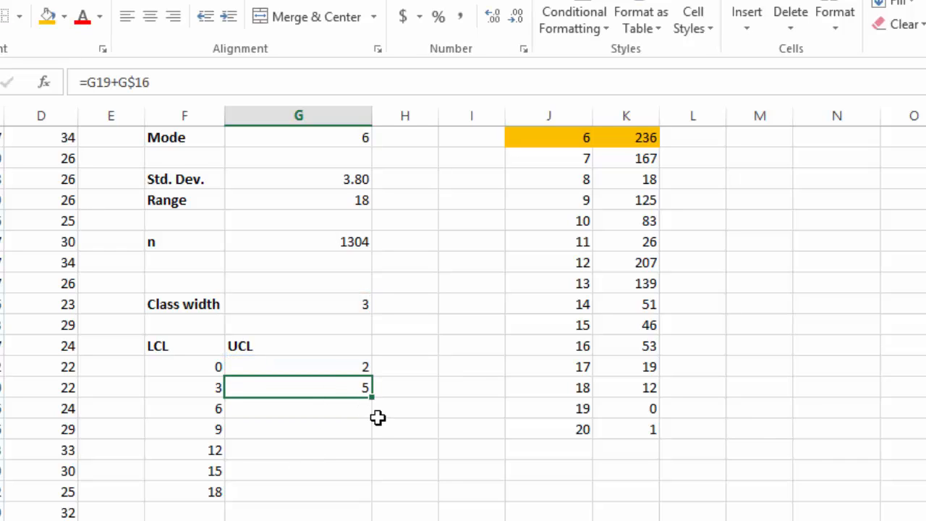
drag(372, 398, 370, 500)
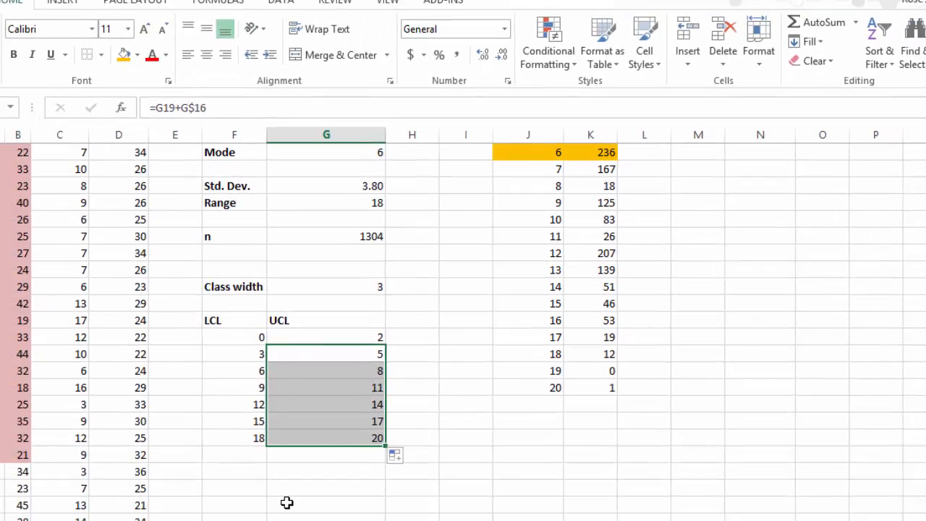
Step: Start the Histogram tool from the Data Analysis tools on the Enrolled Credit Hours Analysis sheet
click(186, 367)
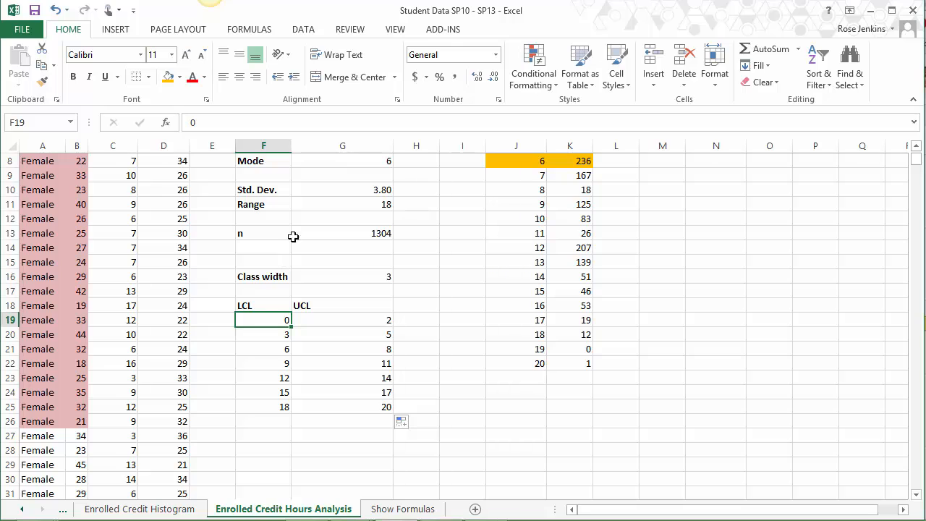
click(303, 31)
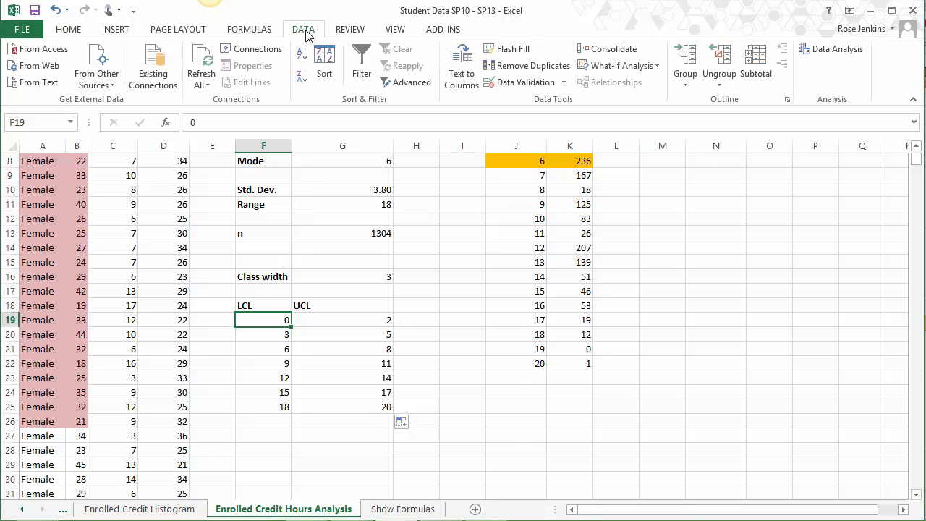
click(830, 52)
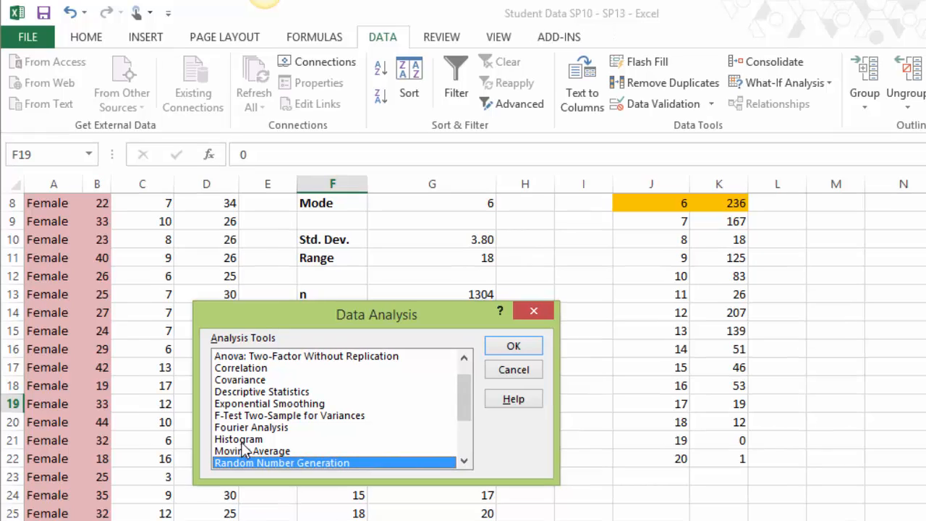
click(215, 390)
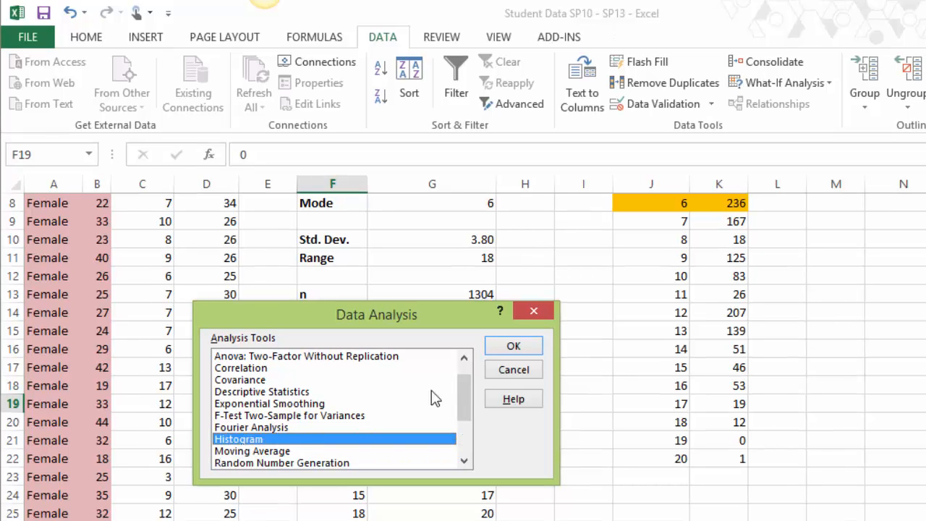
click(528, 351)
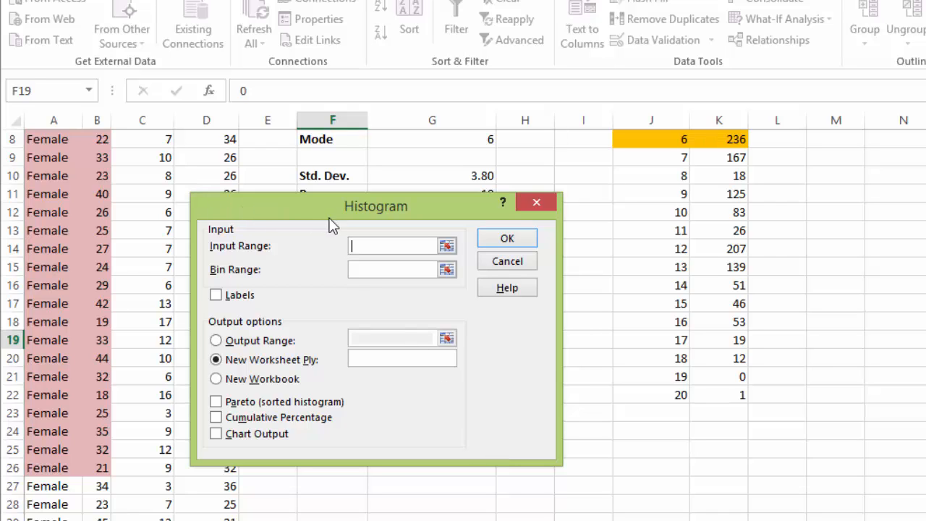
Step: Set the histogram's input range to all of column C and its bin range to the upper class limits in G19:G25
click(157, 116)
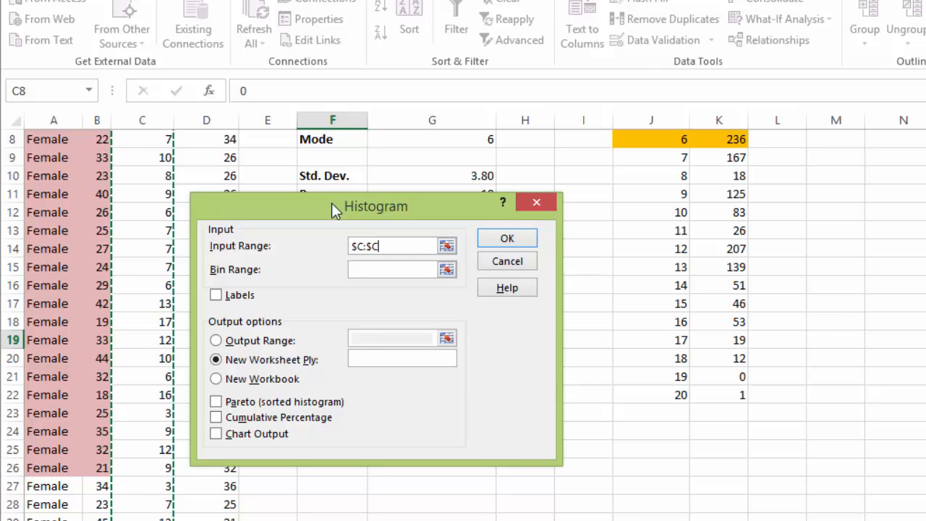
drag(331, 203, 662, 211)
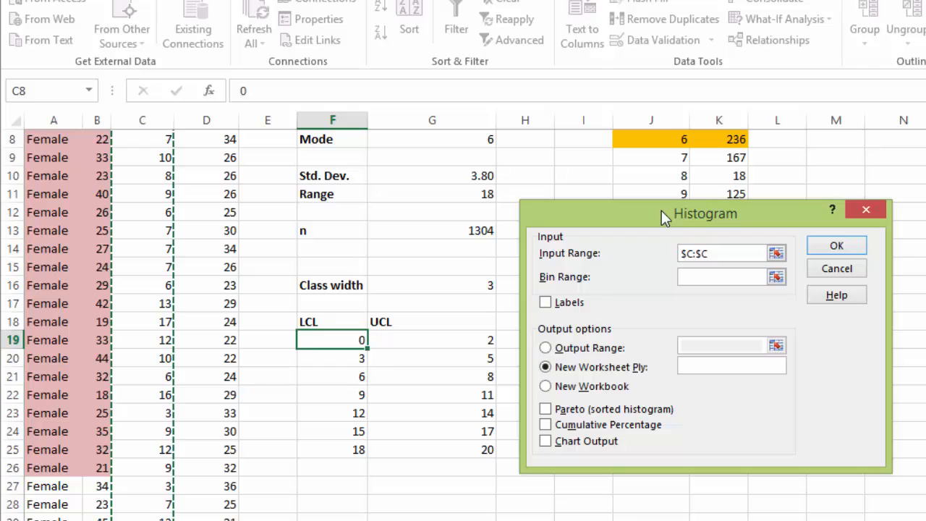
click(739, 276)
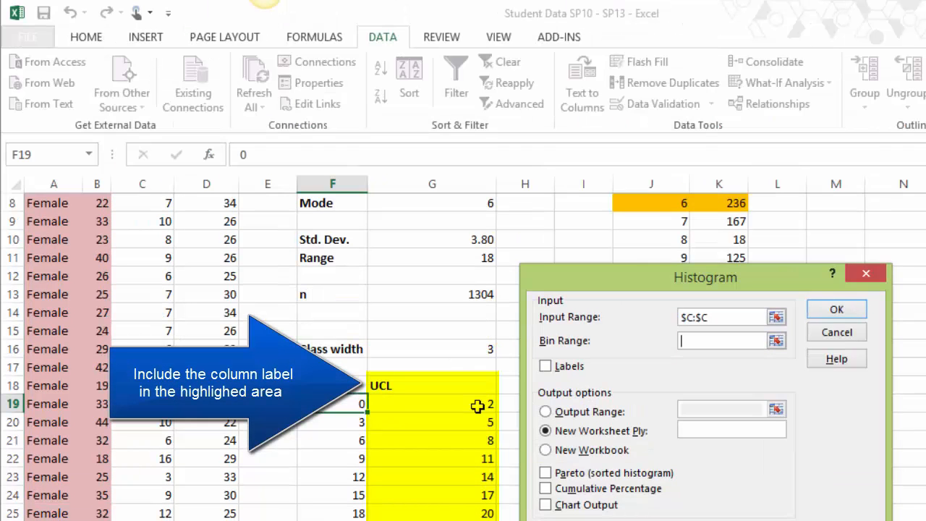
drag(480, 340, 452, 445)
drag(452, 507, 453, 508)
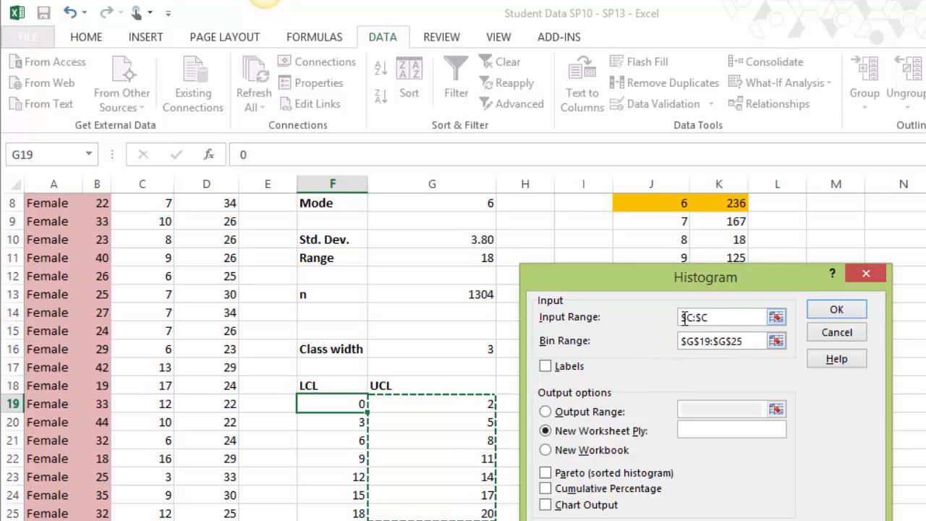
Step: Turn on Labels and Chart Output, and generate the histogram on a new worksheet
click(546, 366)
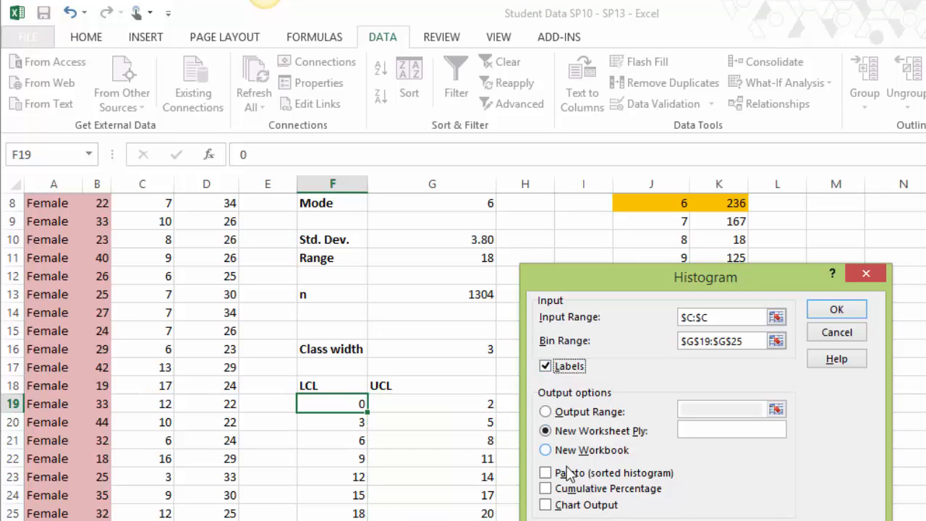
click(569, 508)
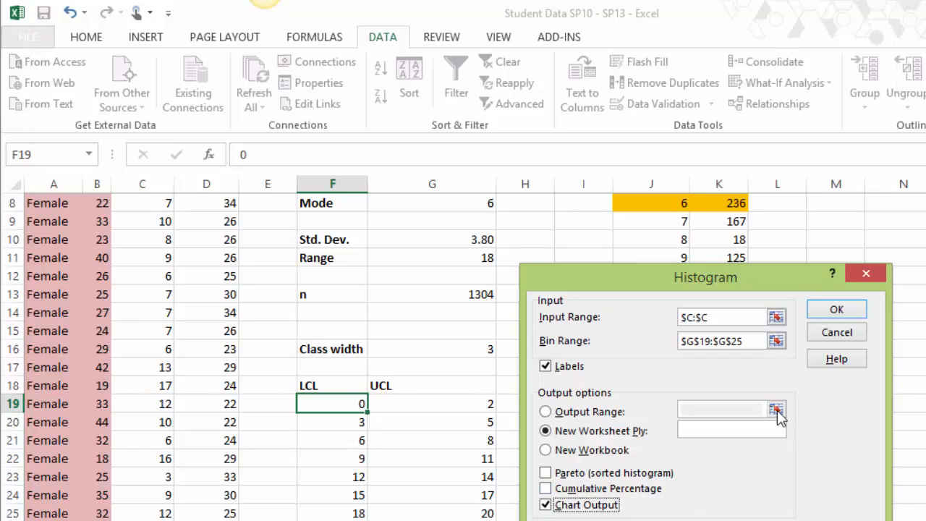
click(837, 310)
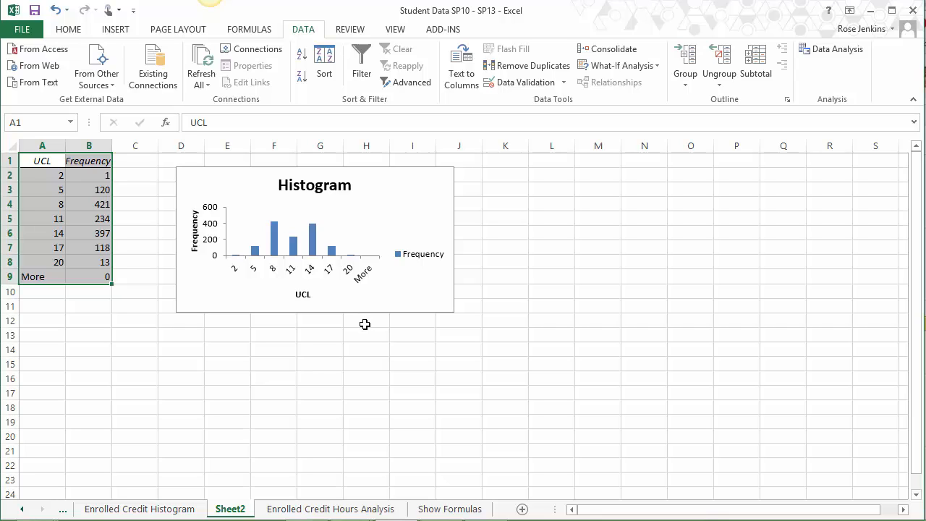
Step: Enlarge the histogram chart so that it spans columns D to L and reaches down to about row 18
click(438, 308)
drag(453, 312, 566, 417)
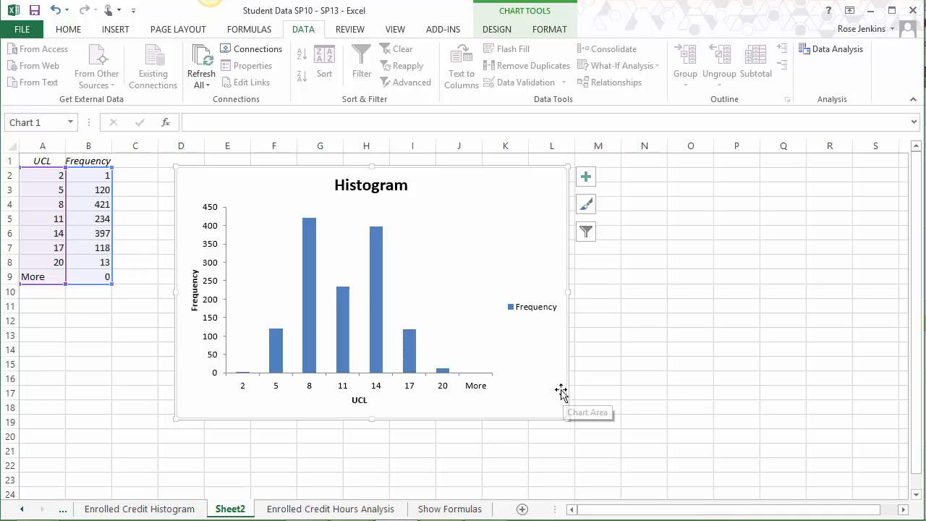
Step: Extend the chart title to read "Histogram of Credit Hours of MTC Students"
click(365, 184)
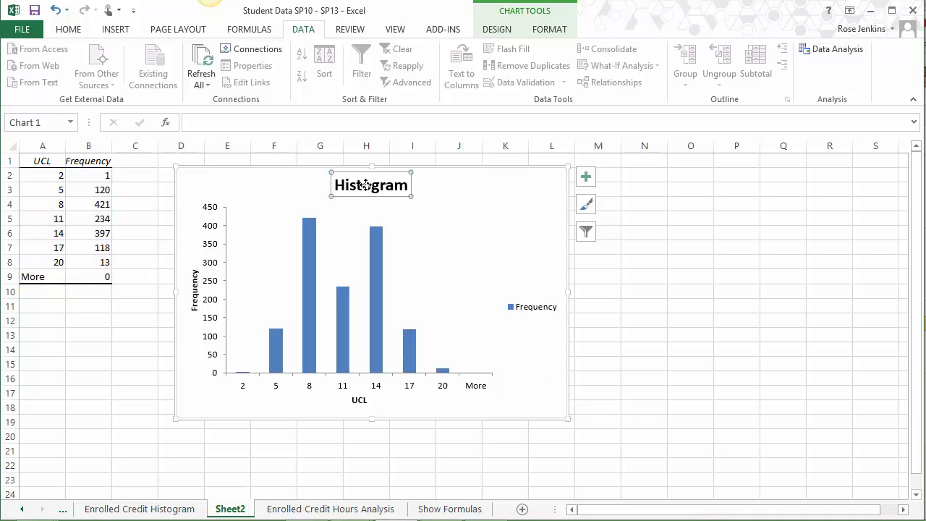
double_click(367, 185)
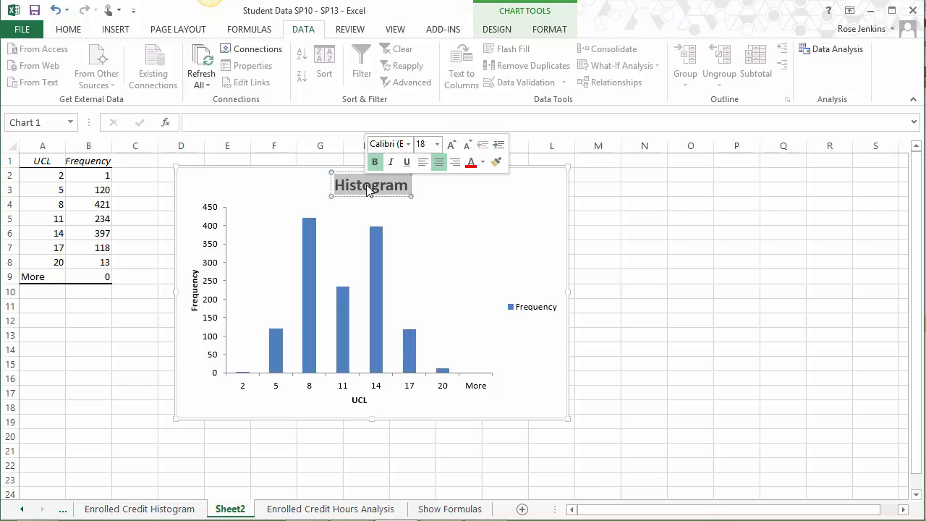
key(Right)
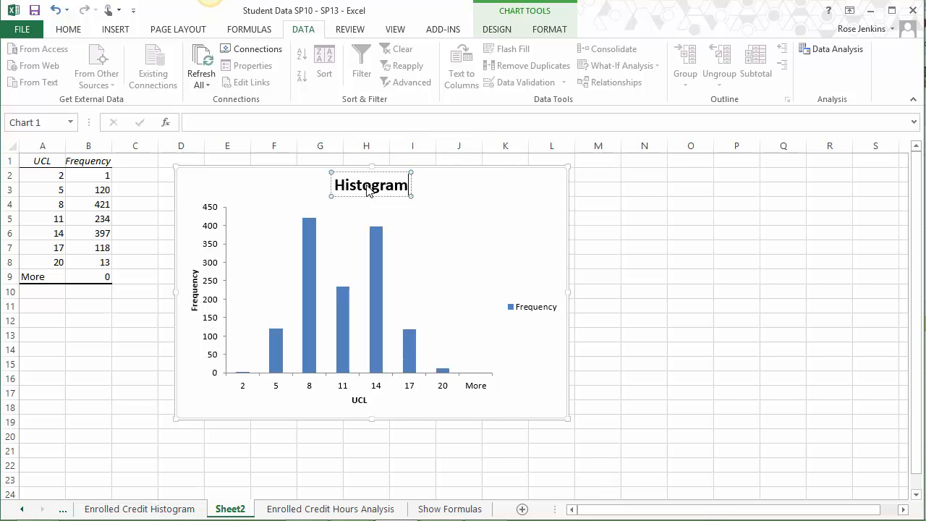
text(of)
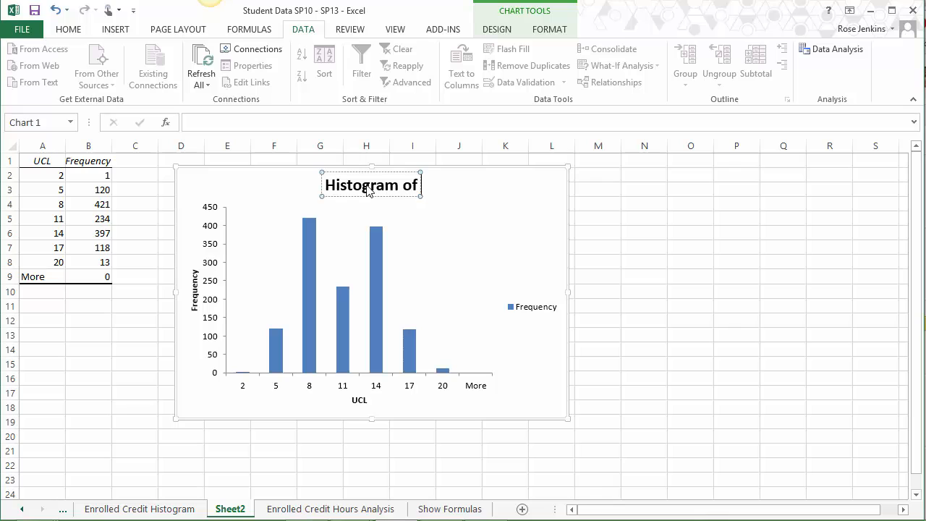
text( Credit)
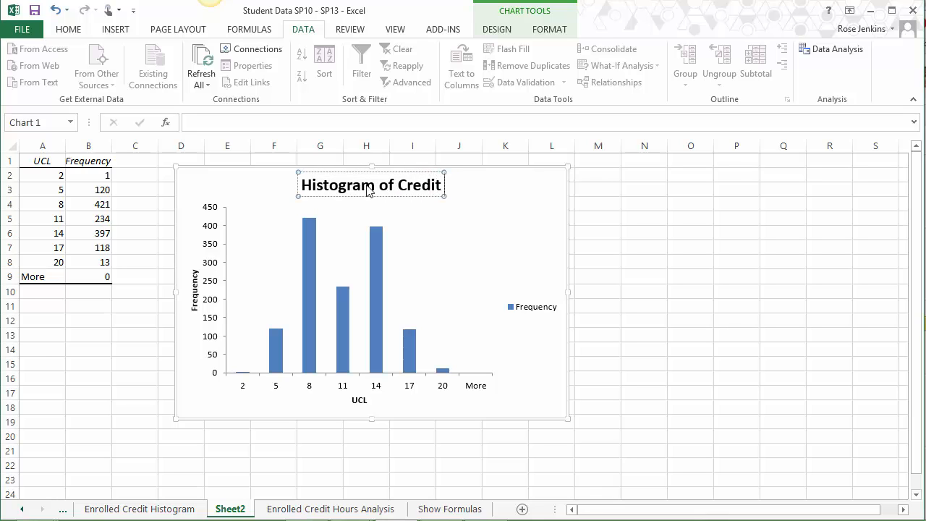
text( Hours of)
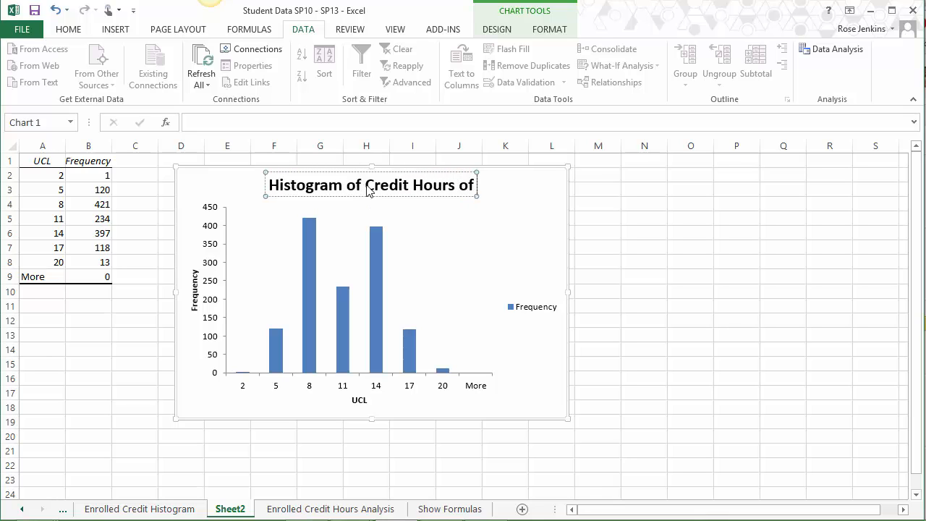
text( MTC S)
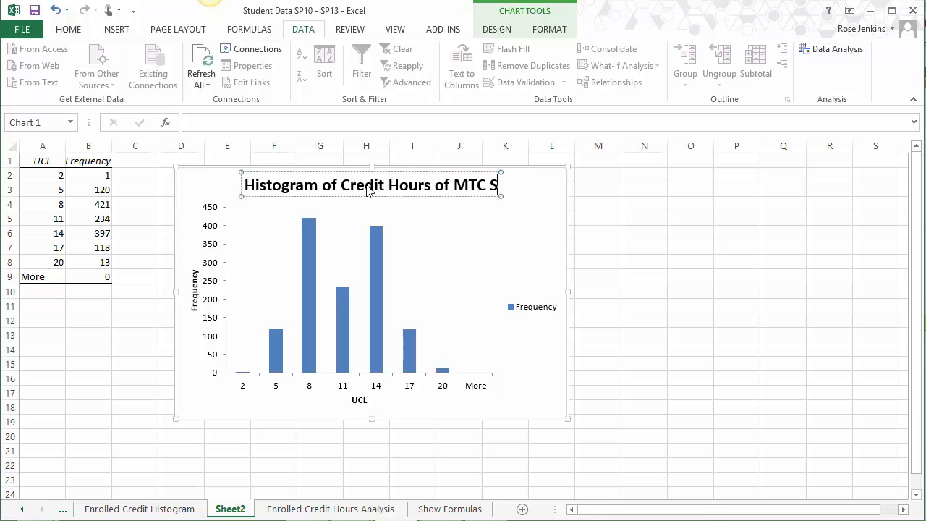
text(tudents)
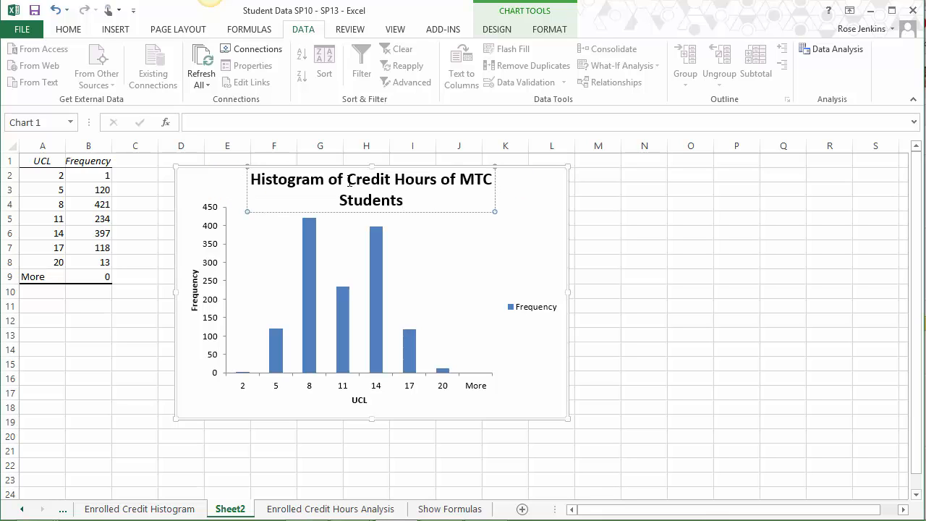
Step: Insert "Enrolled" before "Credit Hours" in the chart title and break the line after "Histogram of"
click(349, 181)
text(Enrolled)
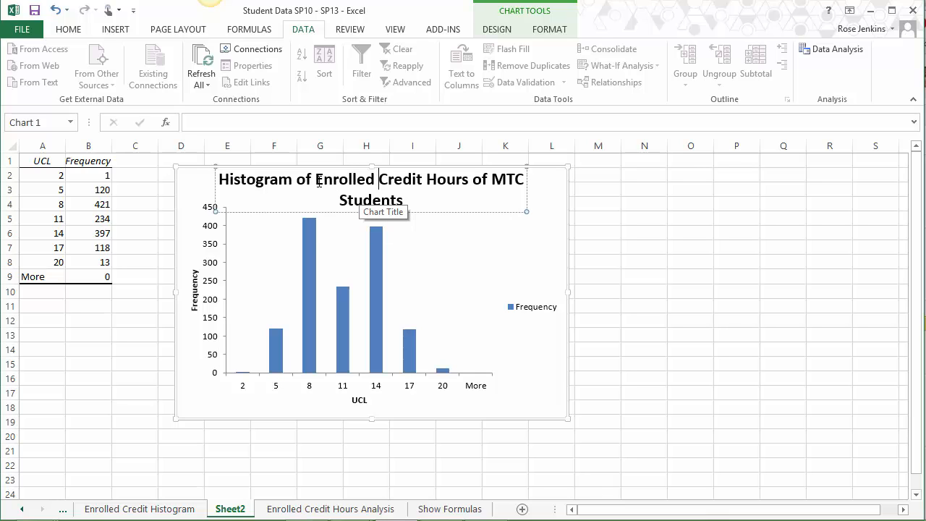
key(Return)
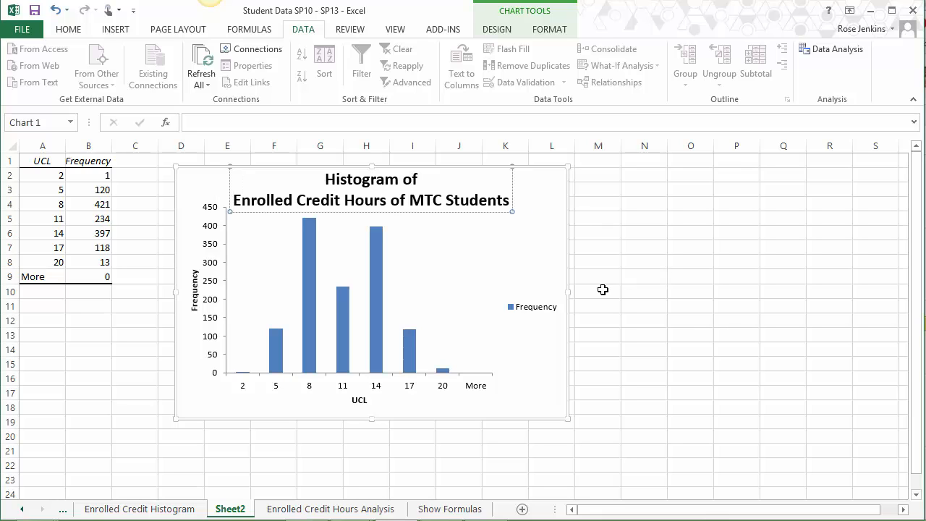
click(525, 384)
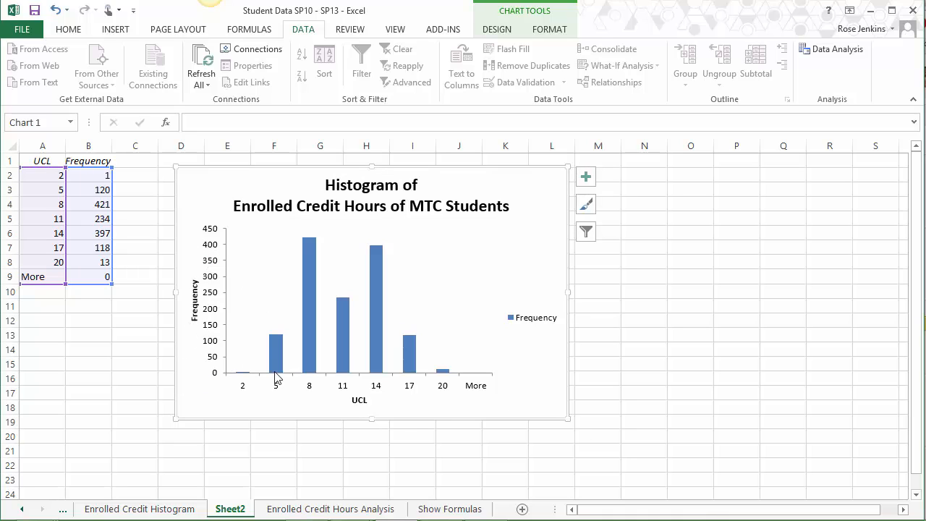
Step: Change the horizontal axis title of the histogram to "Credit Hours"
click(358, 402)
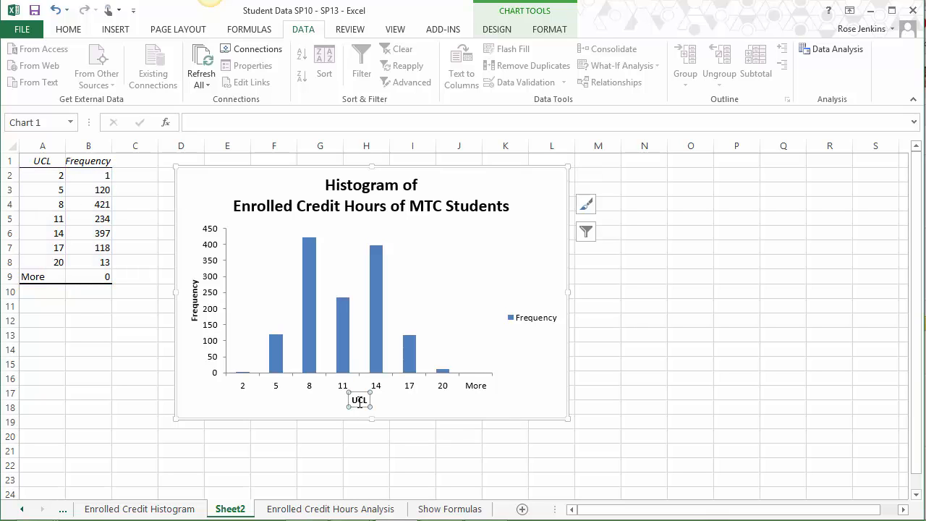
double_click(358, 403)
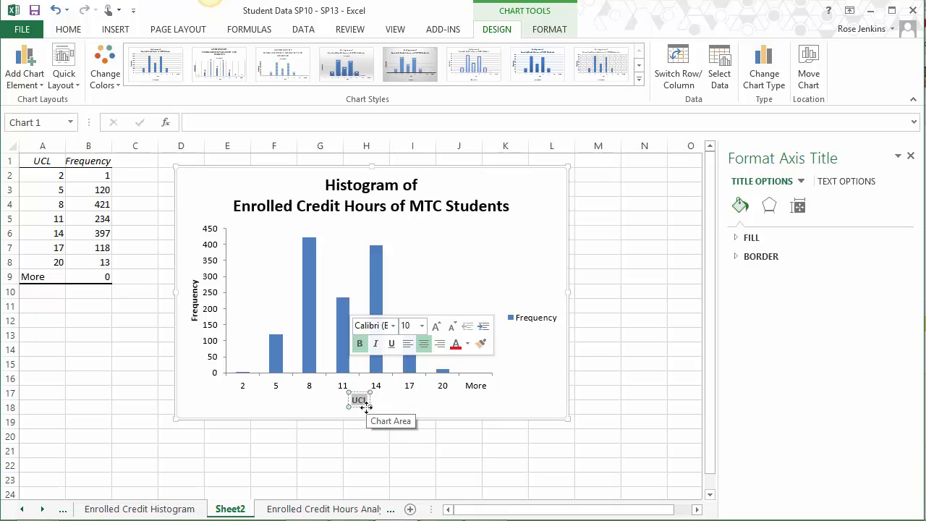
text(Credit)
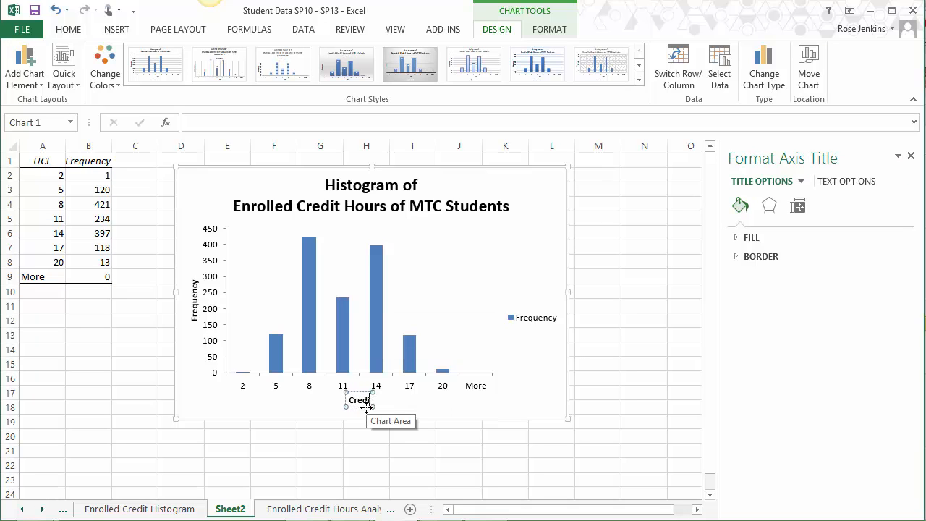
text( Hours)
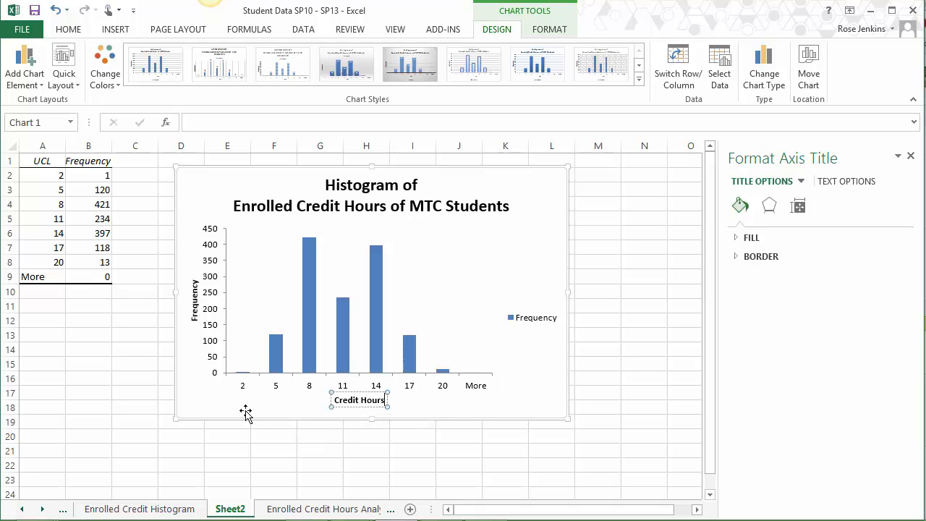
click(209, 404)
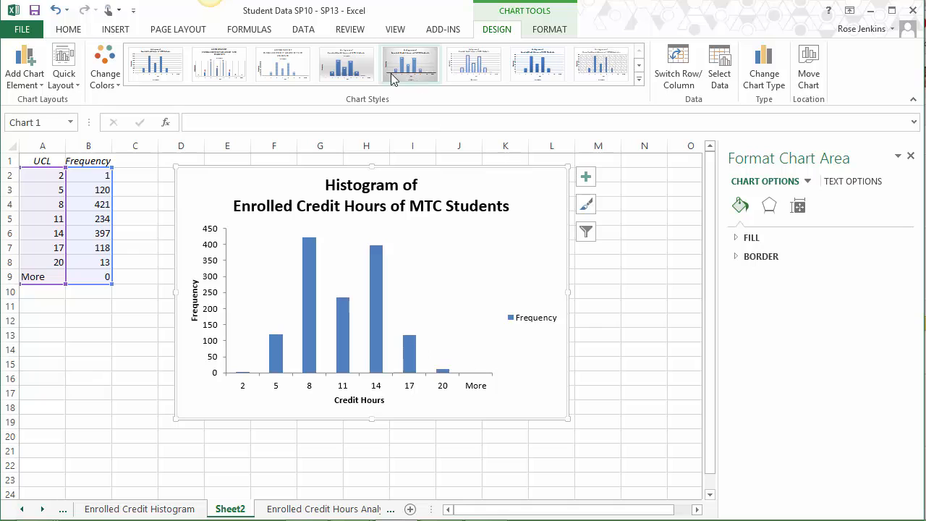
Step: Apply the gray gradient chart style with data labels inside the bars, and set the Frequency series gap width to 0%
click(354, 70)
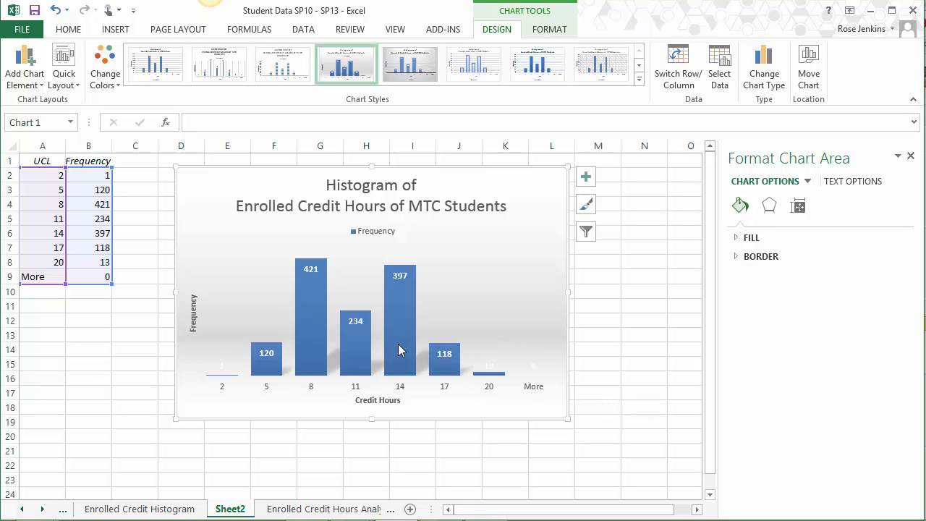
mouse_move(398, 344)
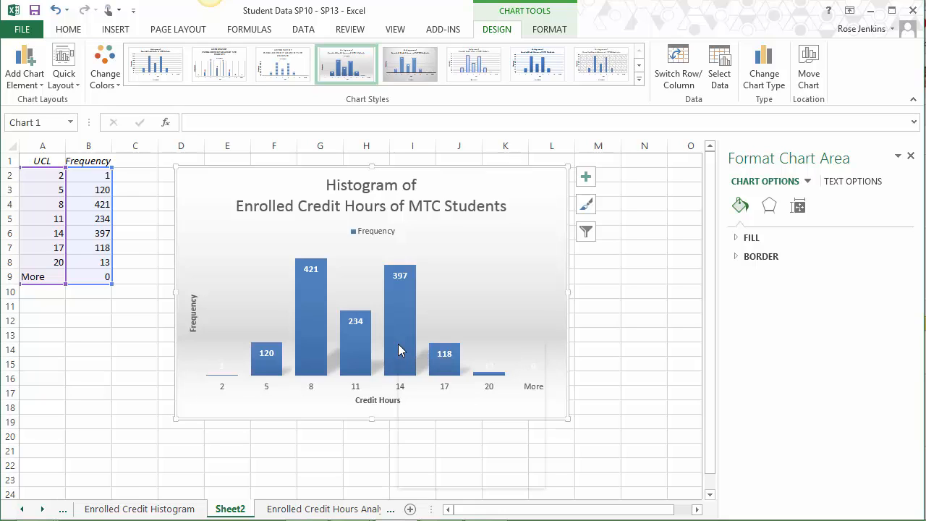
right_click(399, 349)
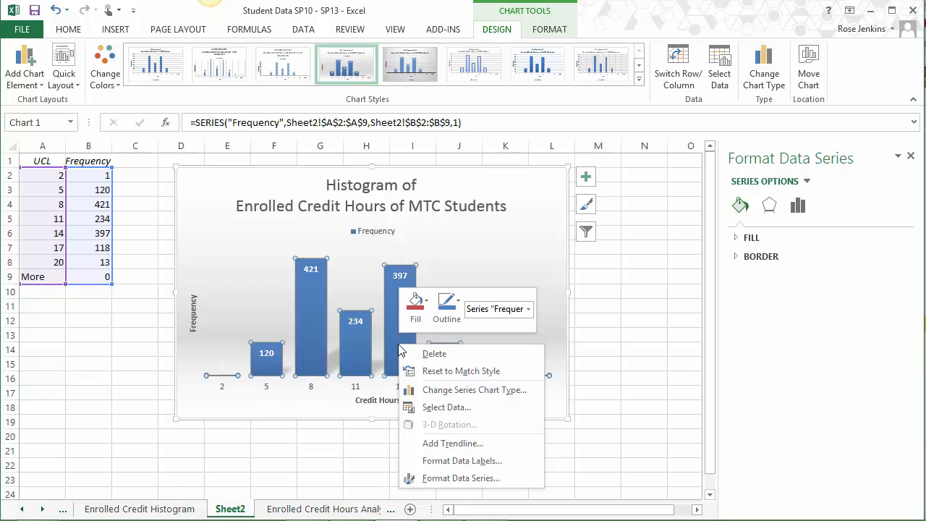
click(458, 479)
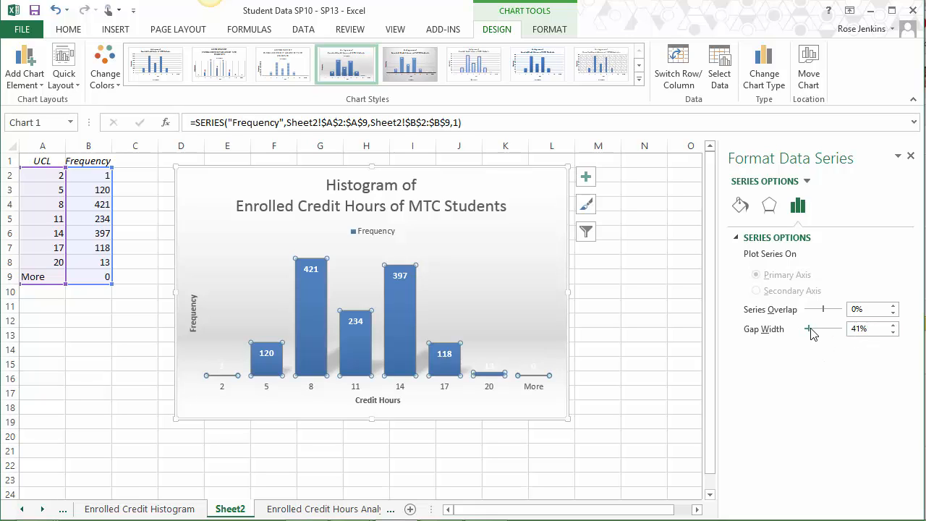
drag(809, 329, 802, 329)
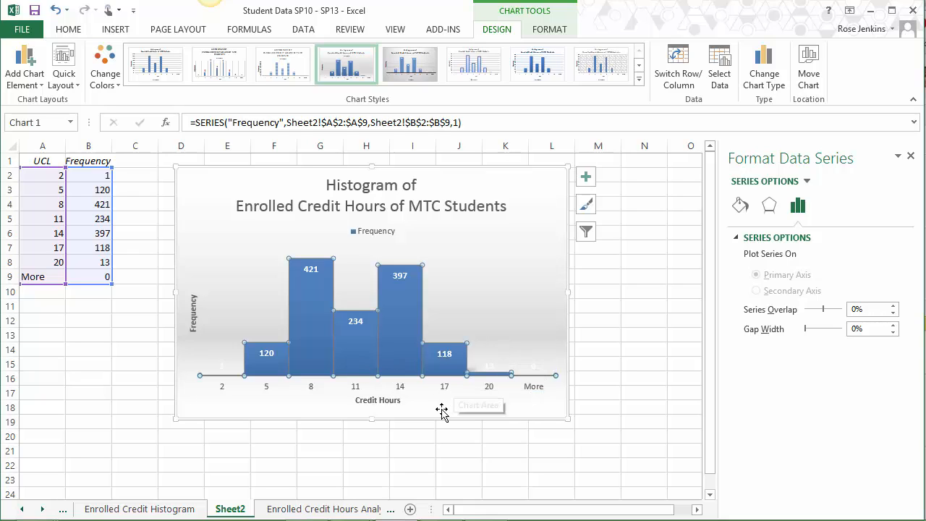
click(593, 431)
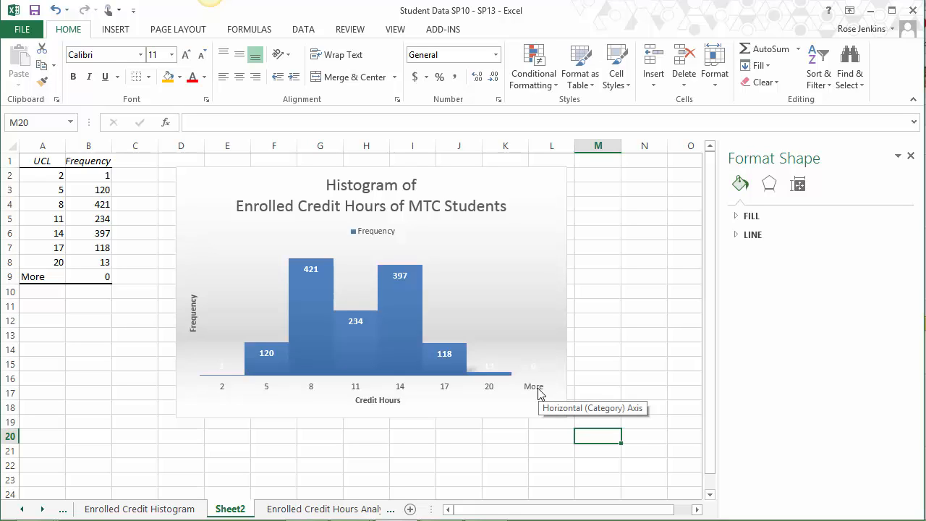
Step: Exclude the "More" category from the histogram's horizontal axis labels in the chart's data source
click(515, 295)
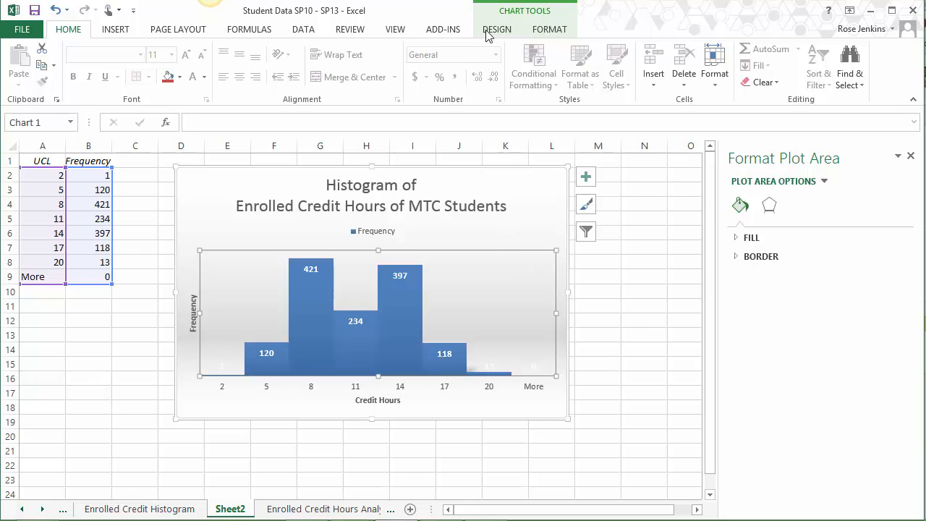
click(518, 10)
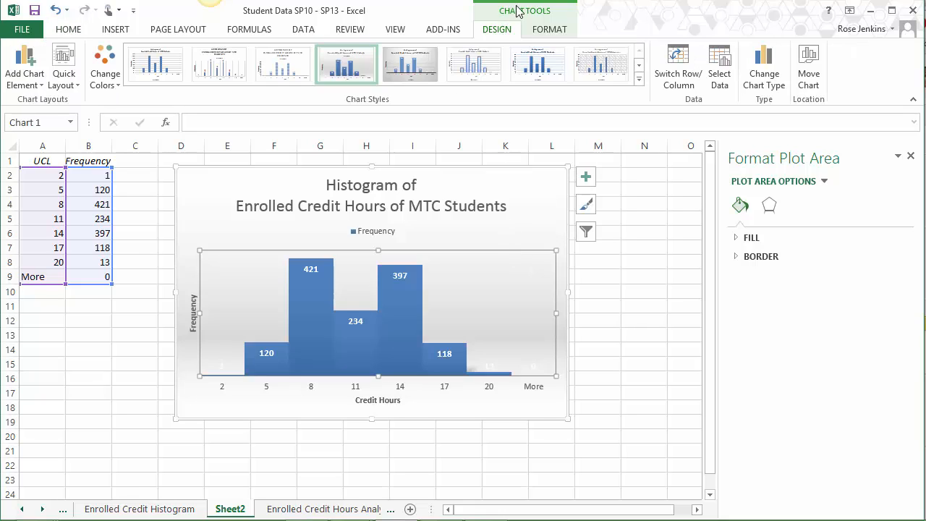
click(723, 70)
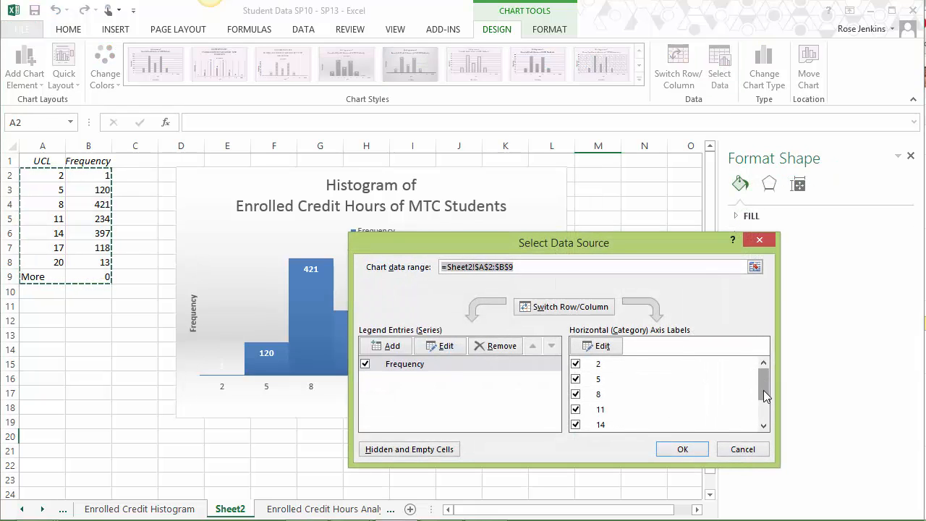
drag(763, 399, 764, 413)
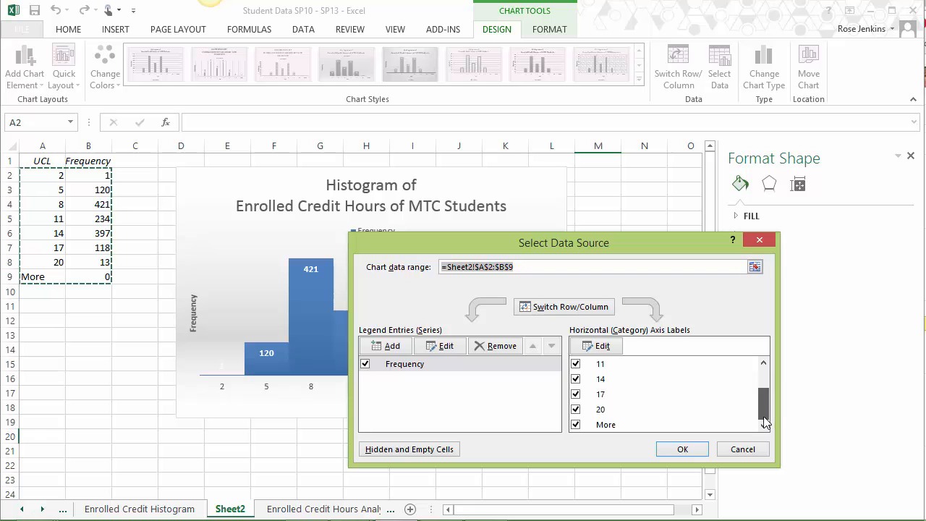
click(576, 426)
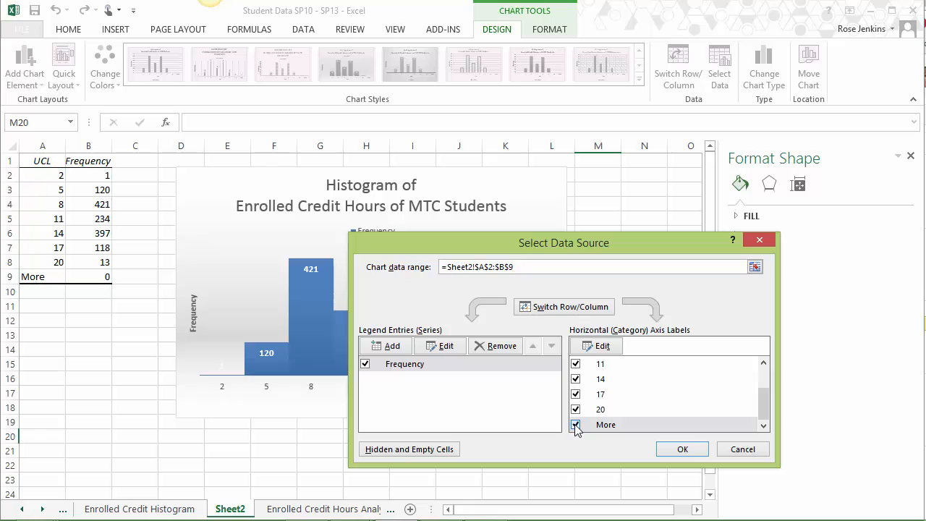
click(682, 449)
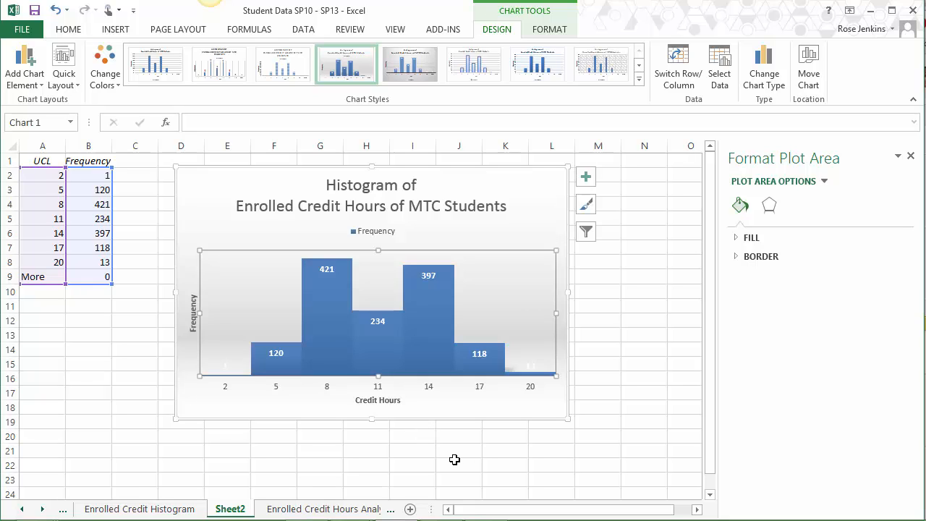
click(291, 437)
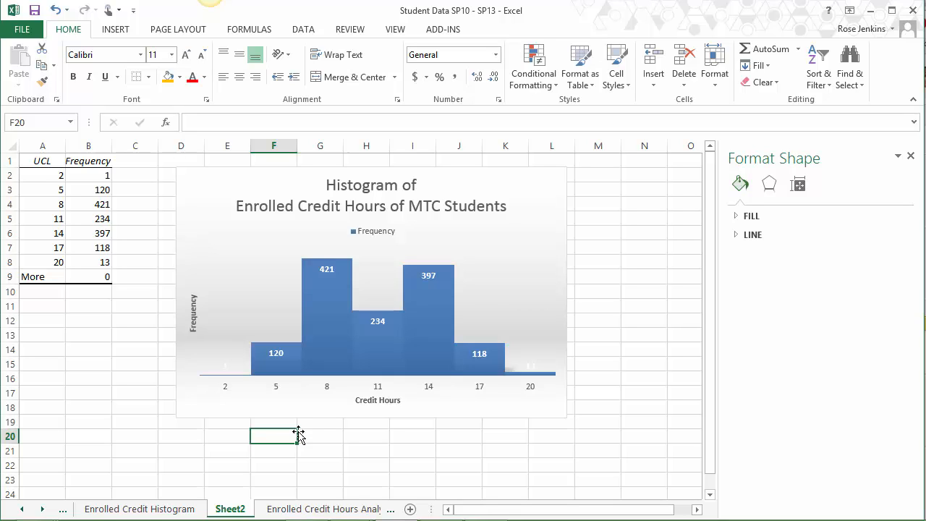
mouse_move(337, 376)
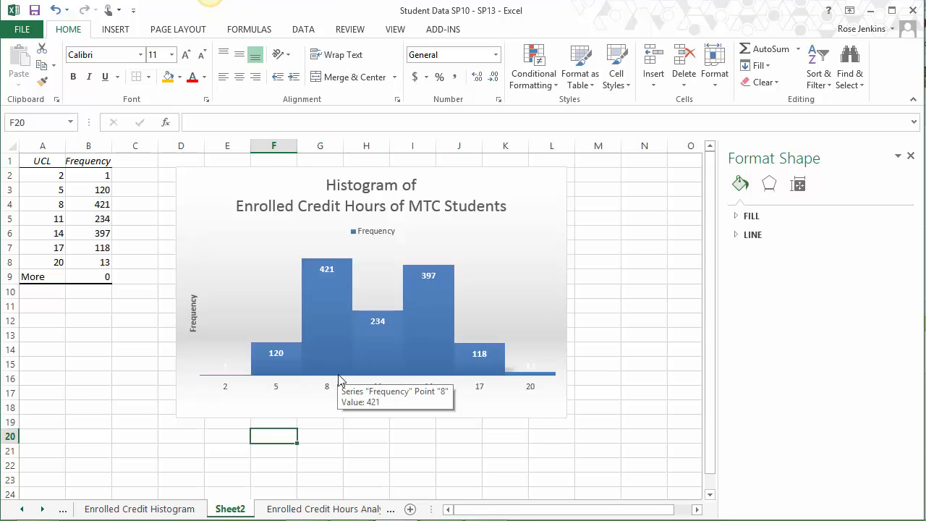
mouse_move(435, 372)
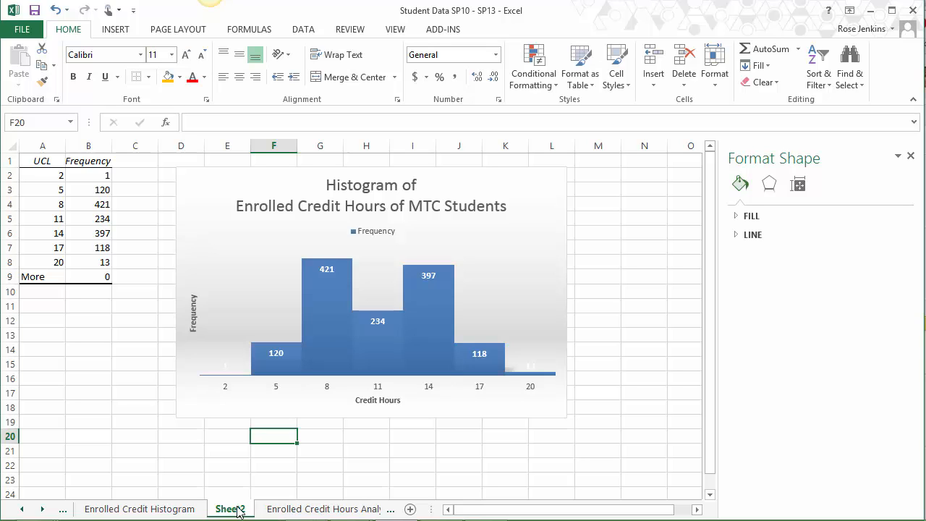
Step: Go to the Age Analysis worksheet
click(188, 510)
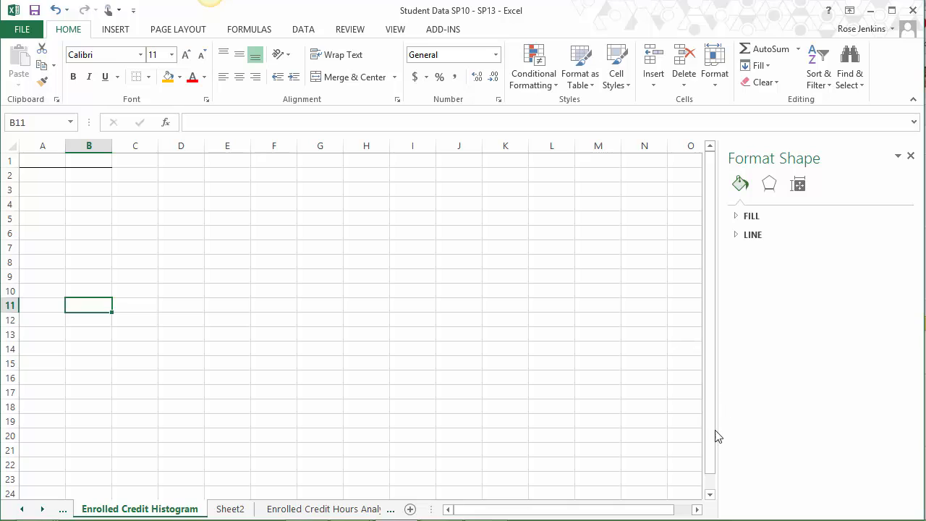
drag(709, 434, 718, 220)
click(22, 510)
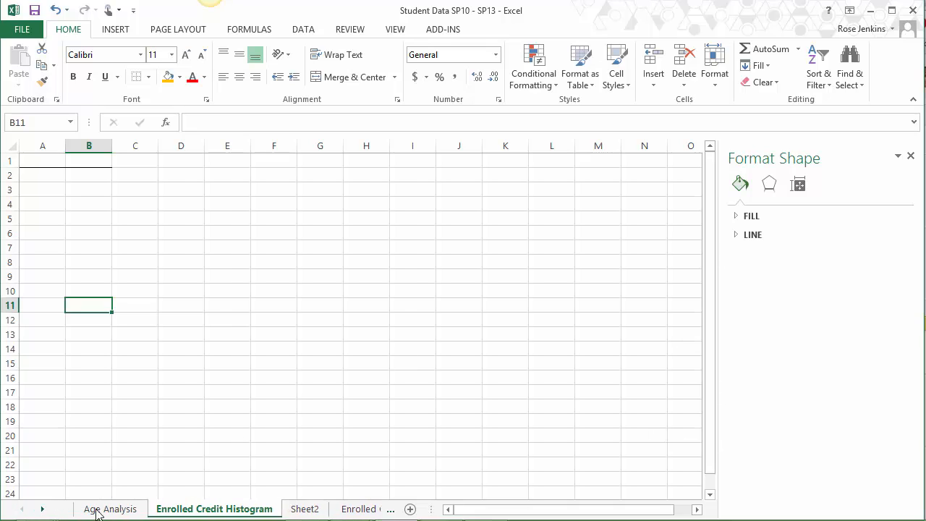
click(122, 510)
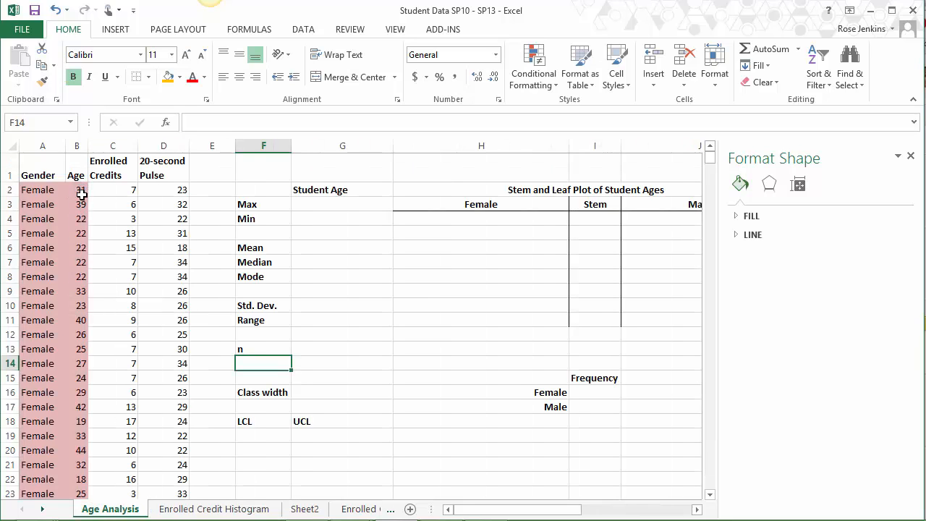
Step: Examine the shaded female and male age data, the statistics labels and the empty stem and leaf plot layout
scroll(82, 194, down, 6)
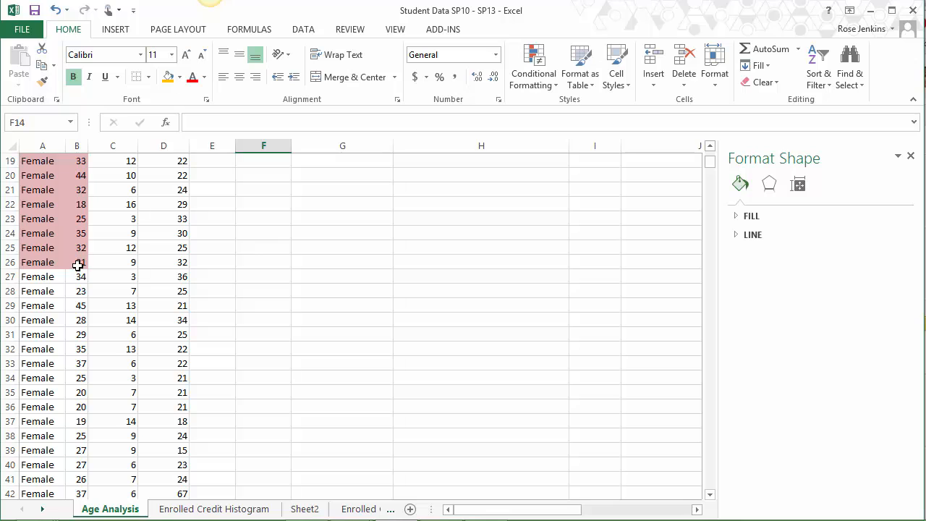
scroll(78, 264, up, 6)
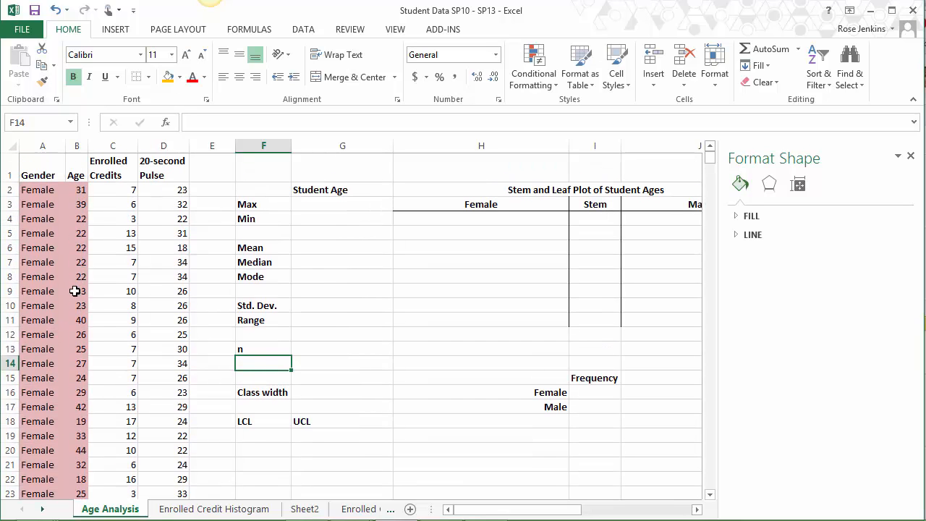
scroll(73, 290, down, 20)
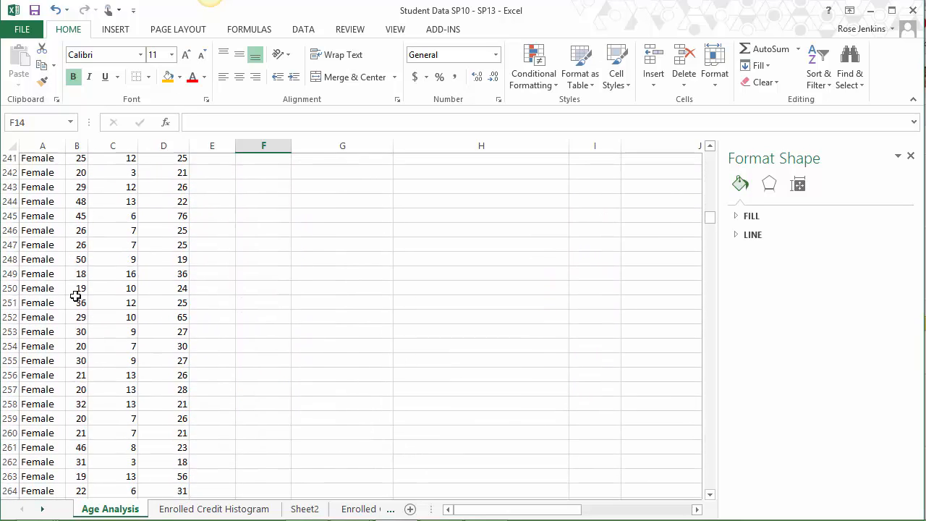
scroll(79, 291, down, 20)
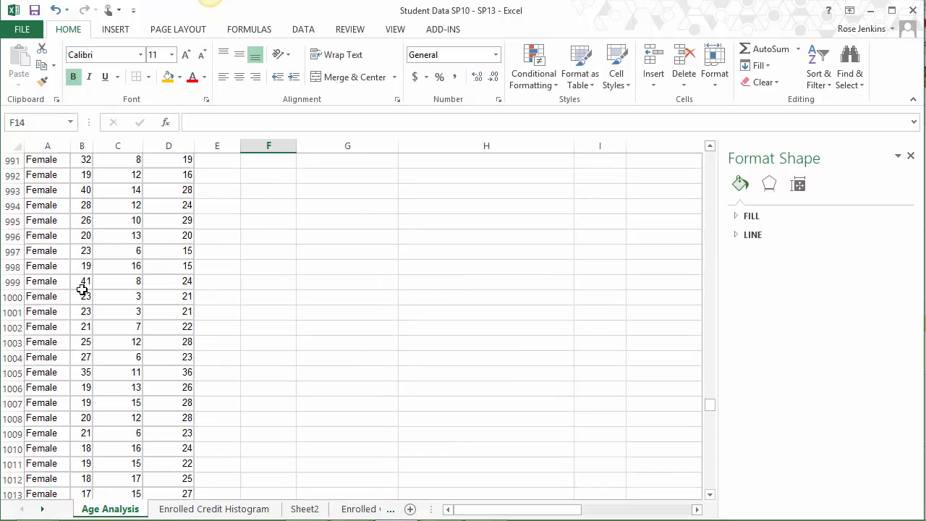
scroll(84, 290, up, 20)
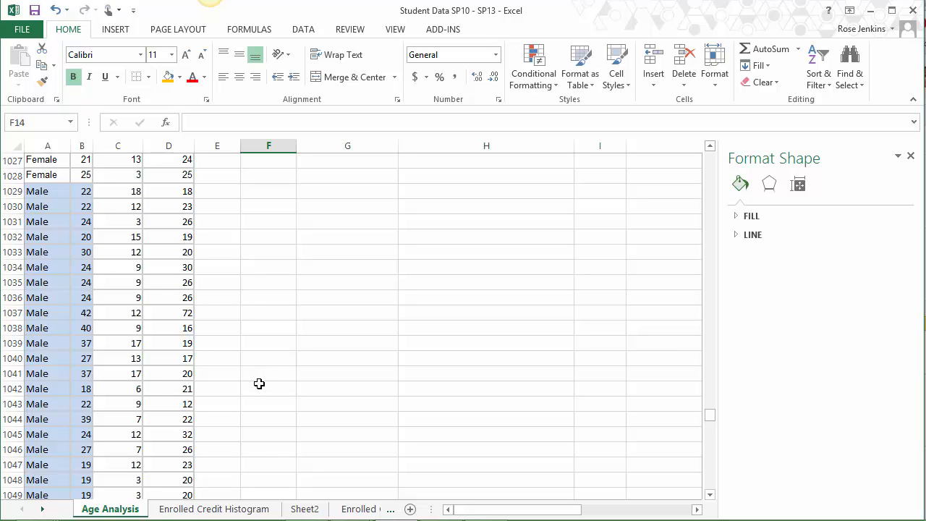
scroll(259, 387, up, 20)
drag(711, 397, 716, 163)
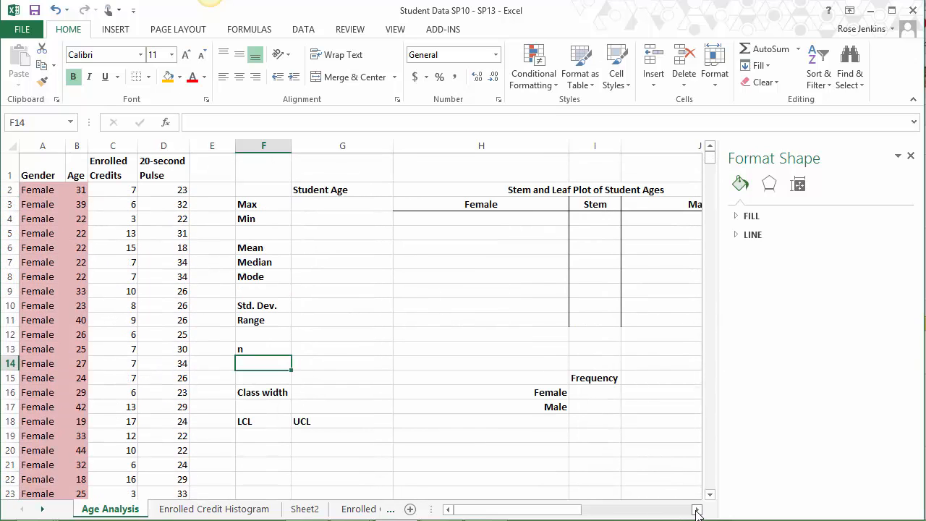
click(697, 509)
click(697, 509)
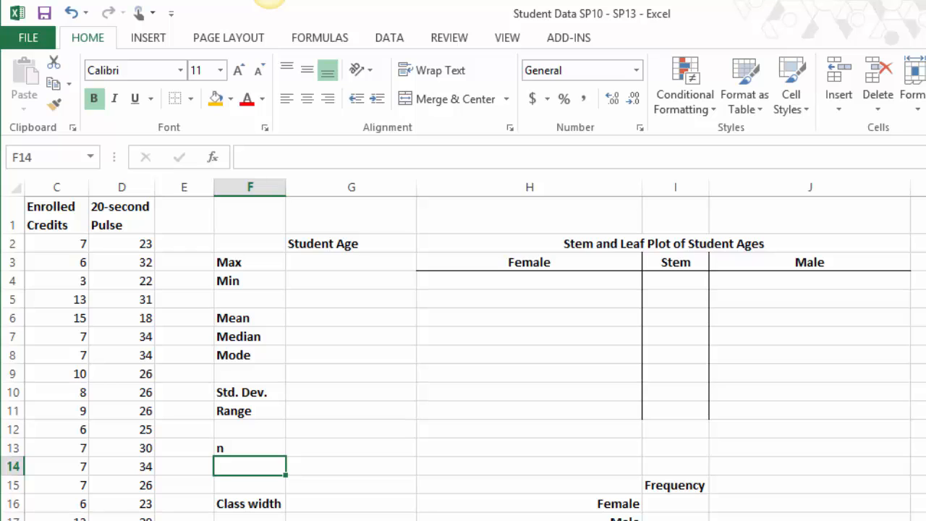
scroll(475, 350, left, 2)
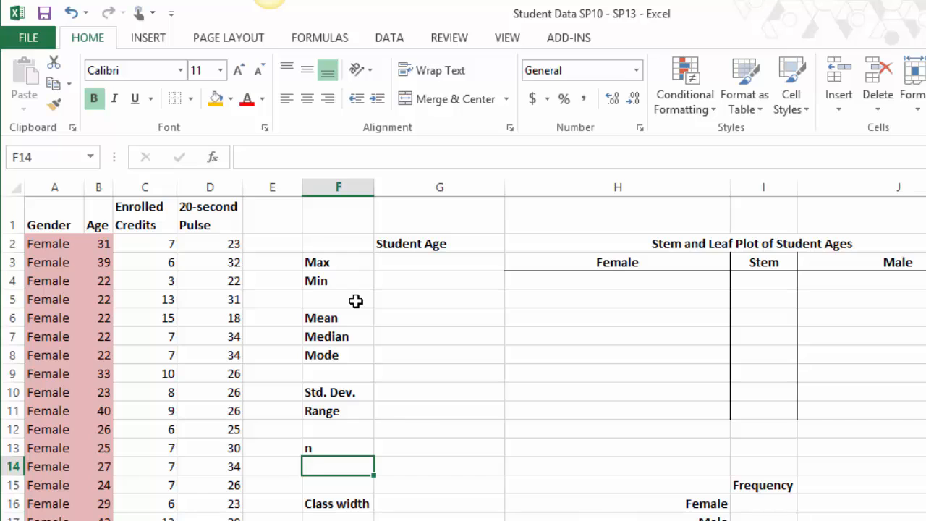
Step: Enter the stems 1 through 6 down the Stem column of the stem and leaf plot, starting in I4
click(771, 286)
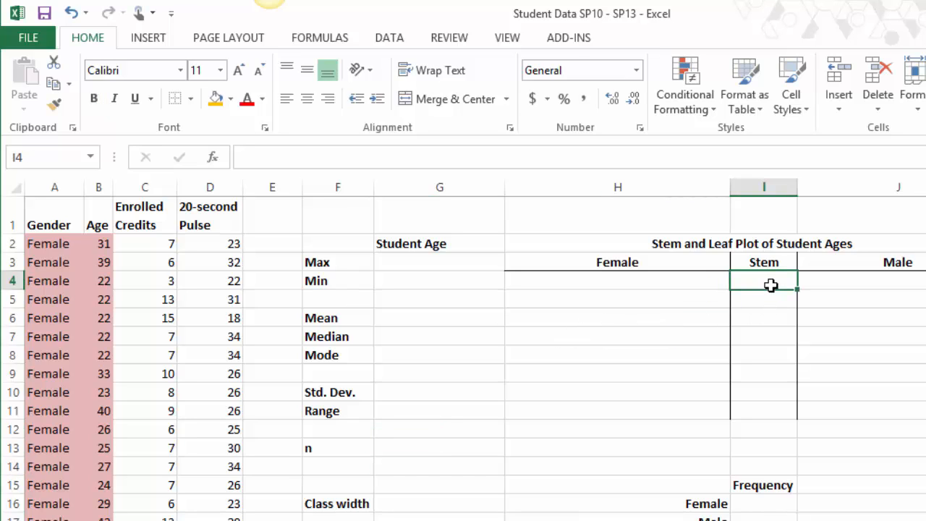
text(1)
key(Return)
text(2)
key(Return)
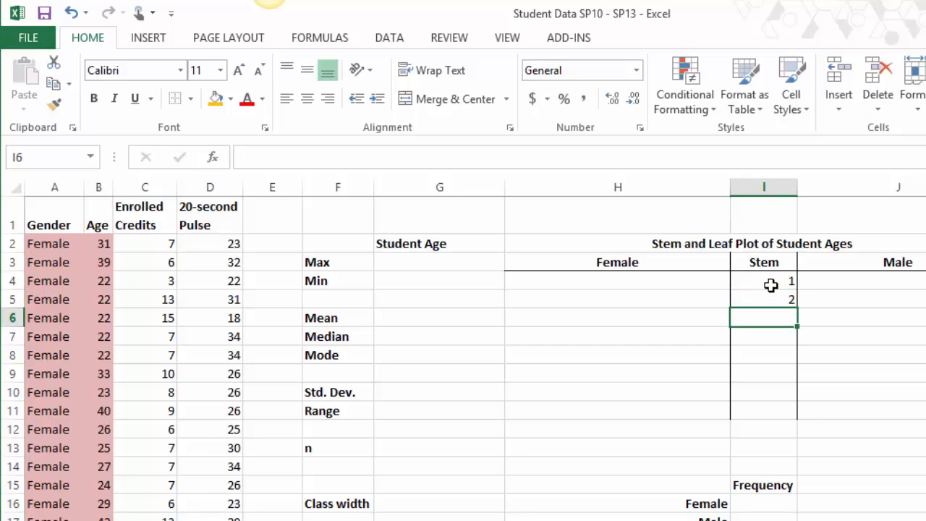
text(3)
key(Return)
text(4)
key(Return)
text(5)
key(Return)
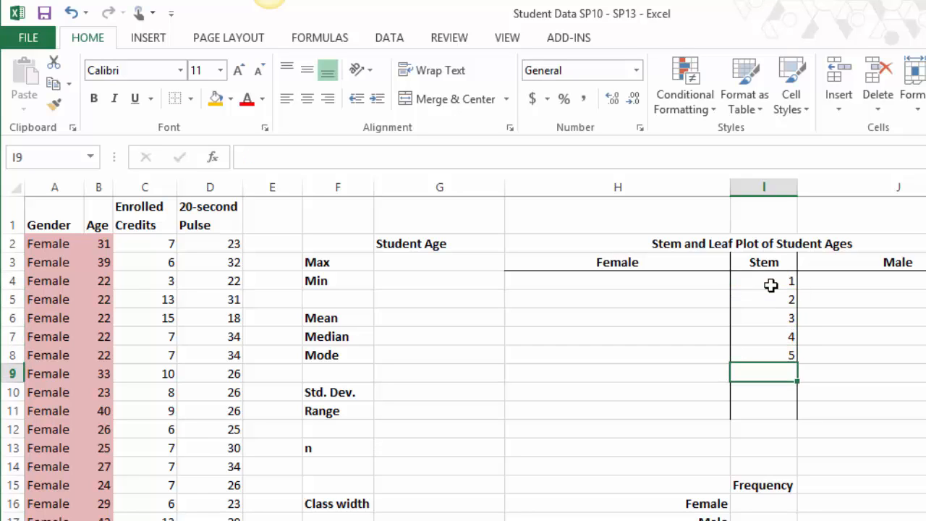
text(6)
key(Return)
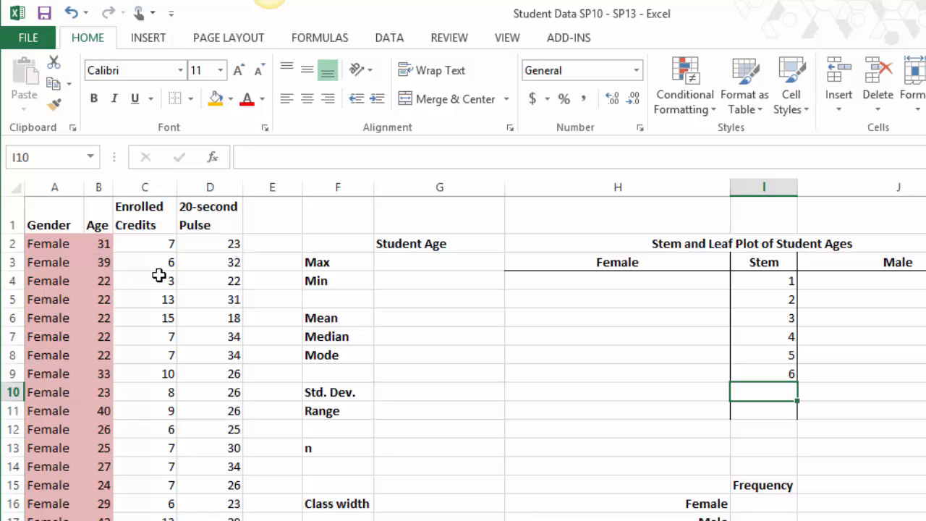
Step: Enter the female leaves 19 for stem 3 and 22222 for stem 2
click(722, 318)
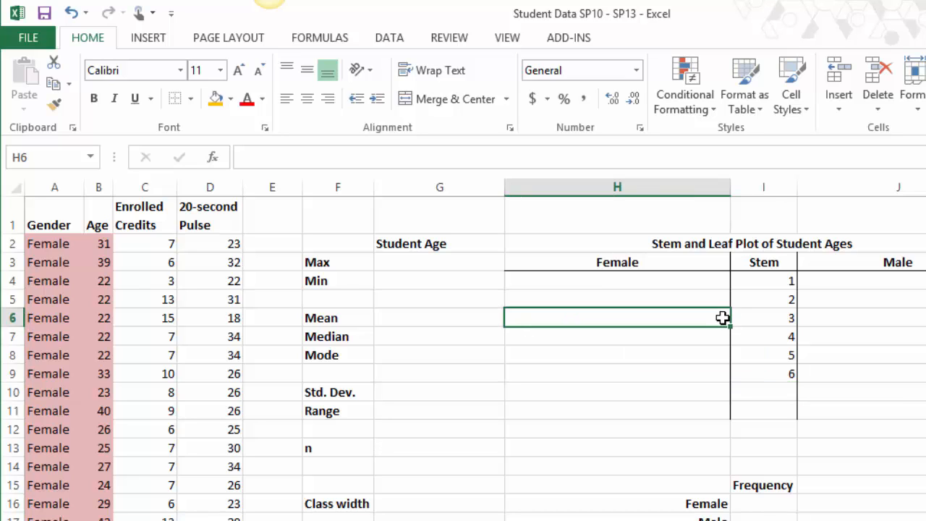
text(19)
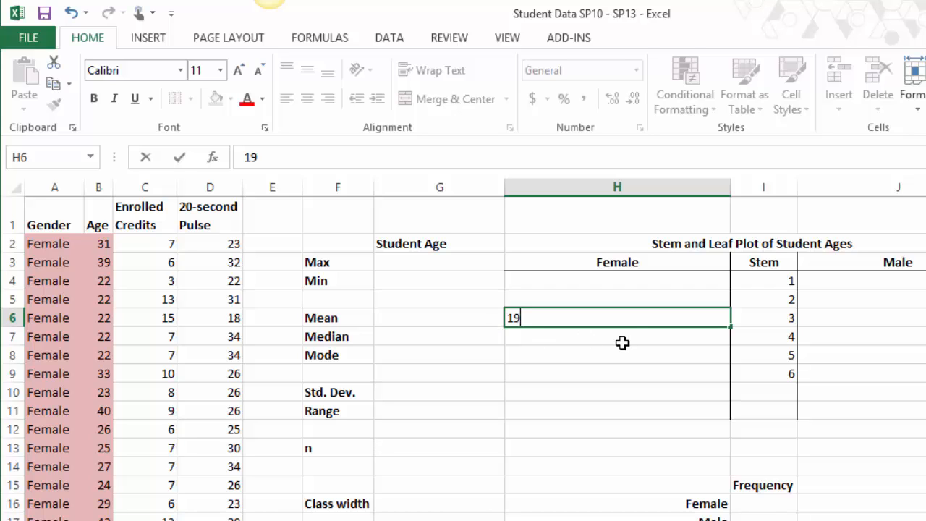
click(633, 301)
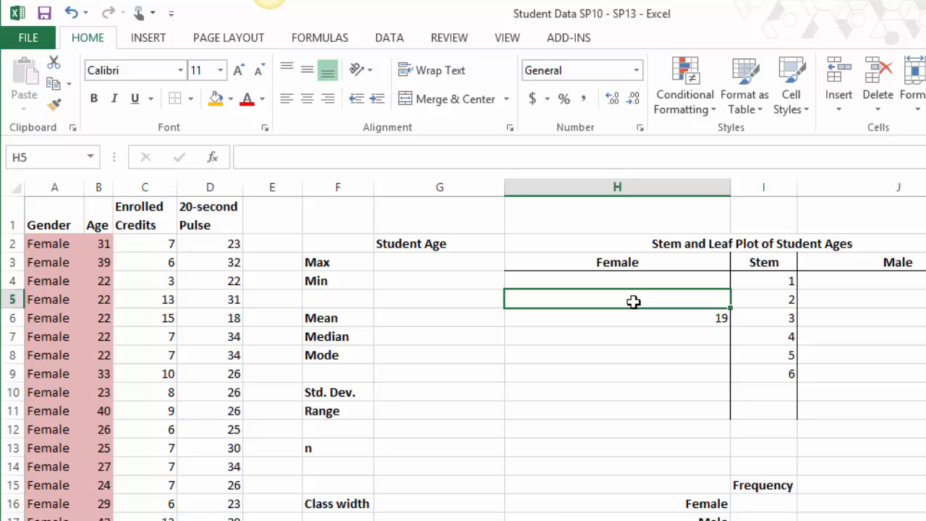
text(2)
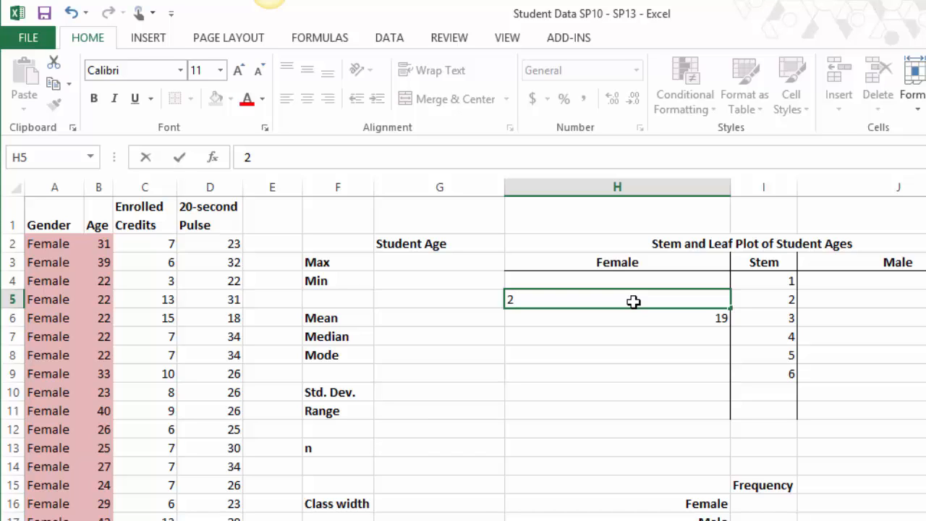
text(2222)
key(Return)
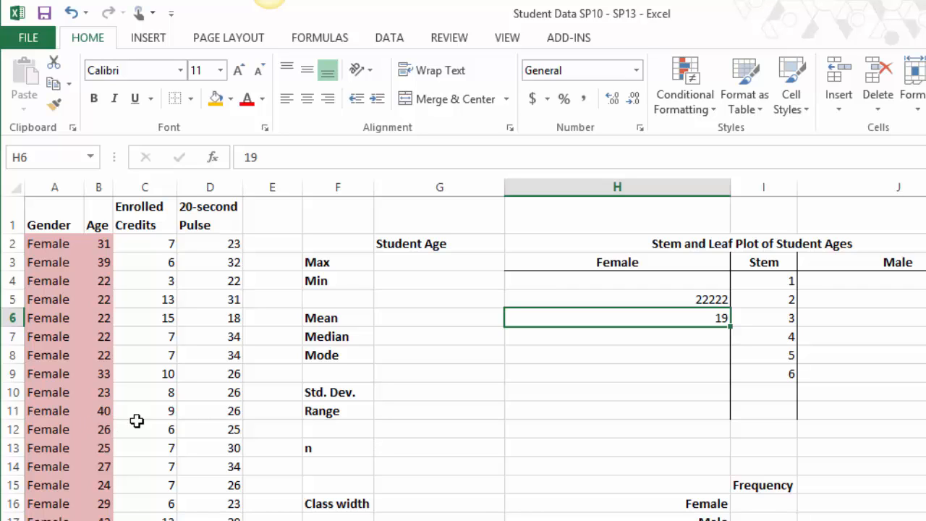
Step: Try to enter 0 followed by 1 as a plain number for the female leaves of stem 4
click(720, 339)
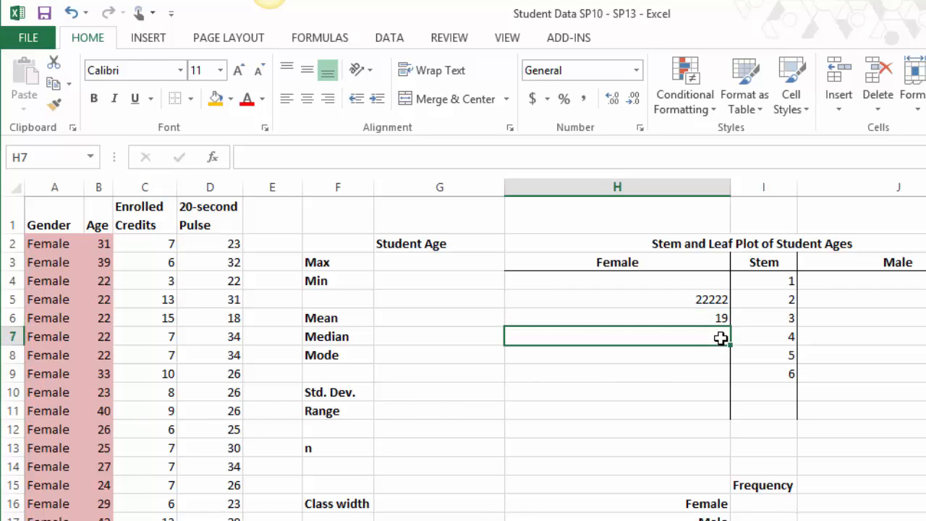
text(0)
click(720, 337)
double_click(728, 338)
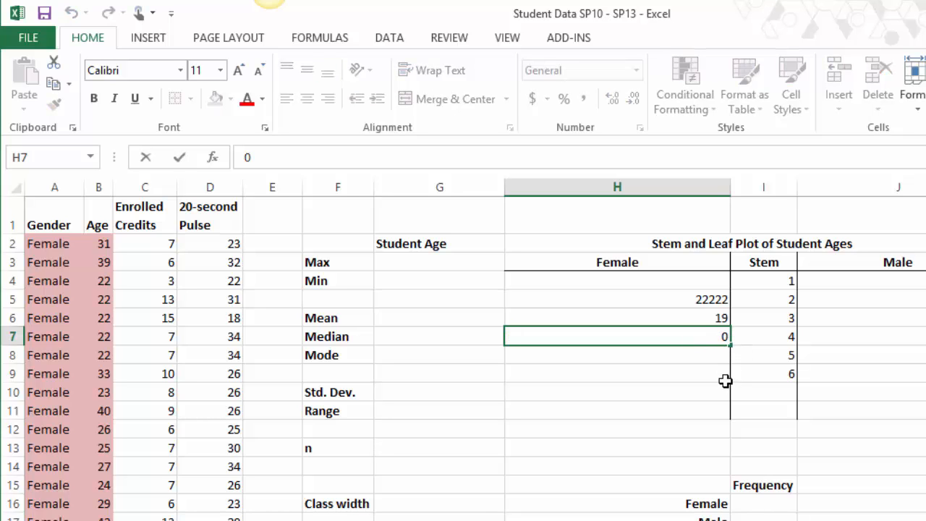
text(1)
key(Return)
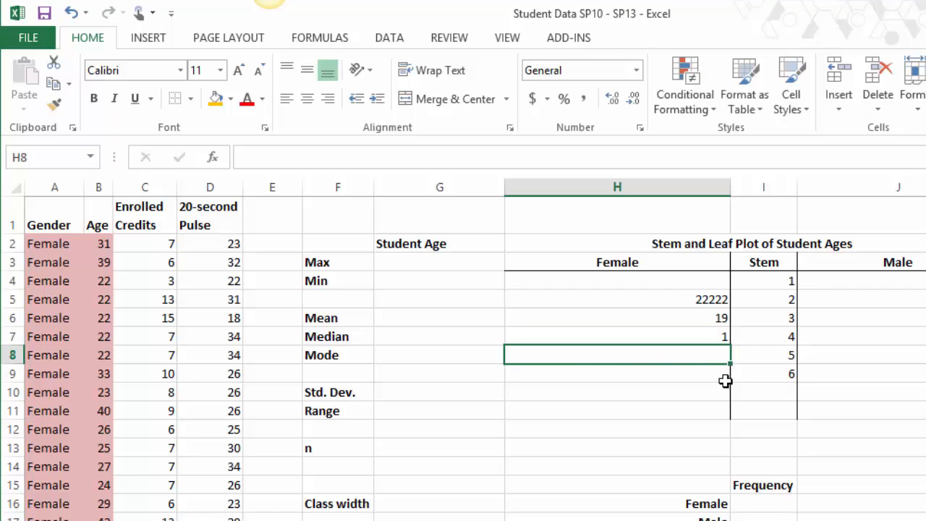
Step: Change the female leaves of stem 4 to the text entry '01 with a leading apostrophe, and right-align the cell
click(711, 339)
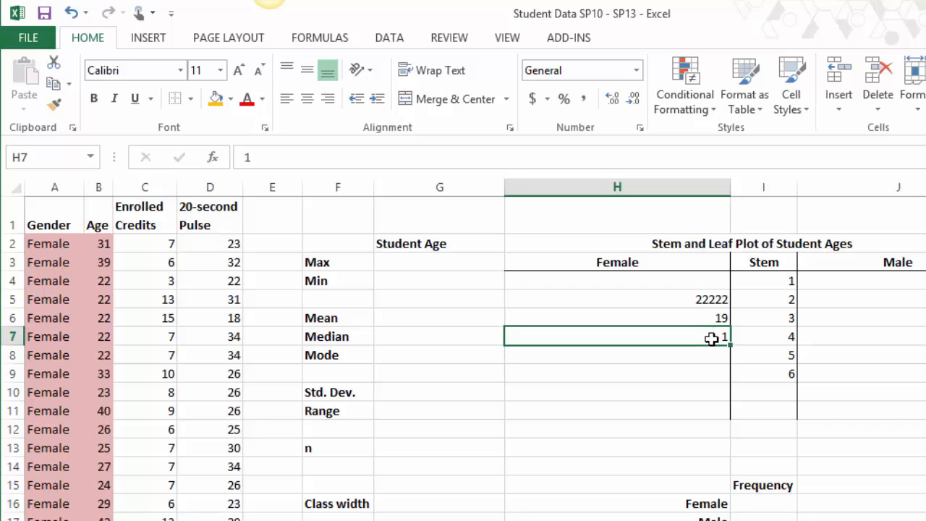
double_click(712, 338)
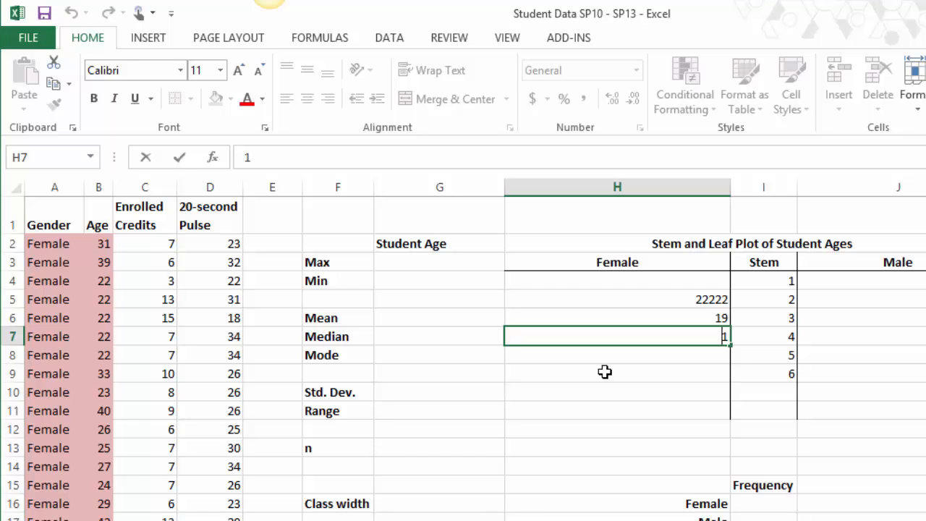
text('0)
key(Return)
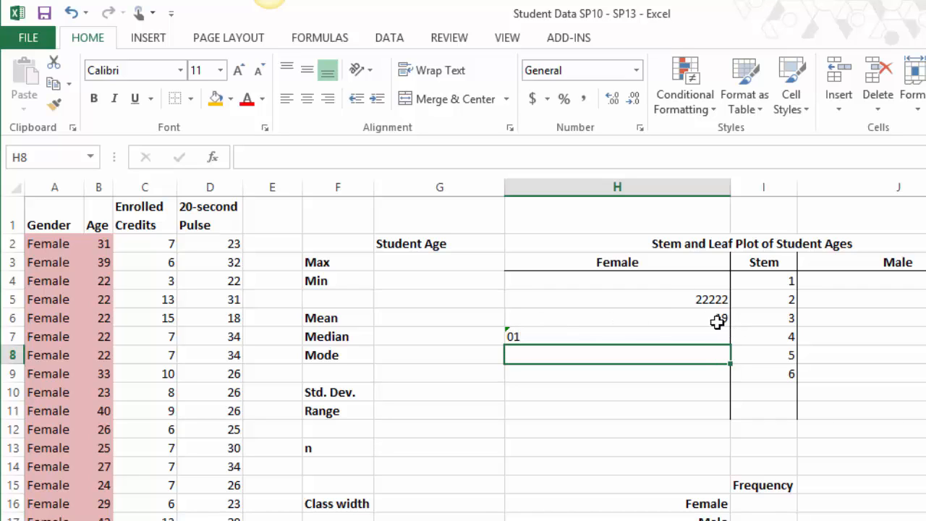
click(591, 335)
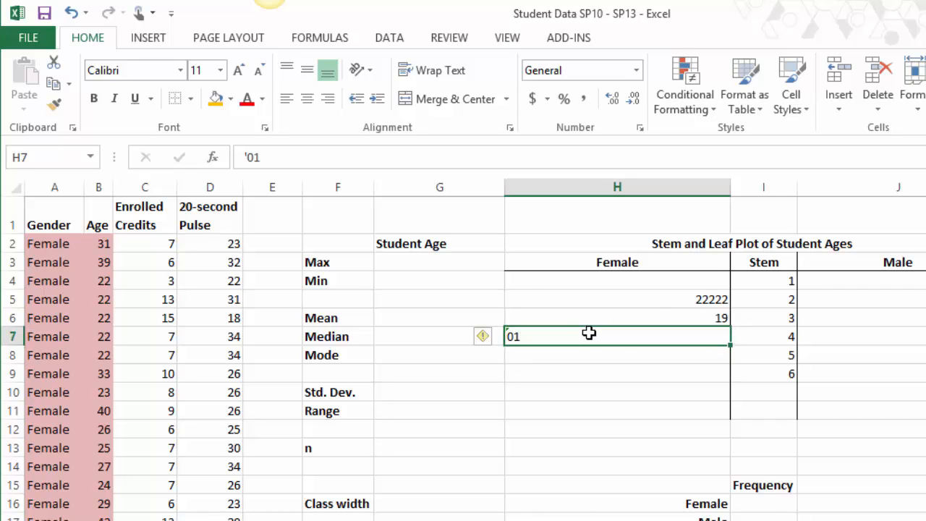
click(329, 104)
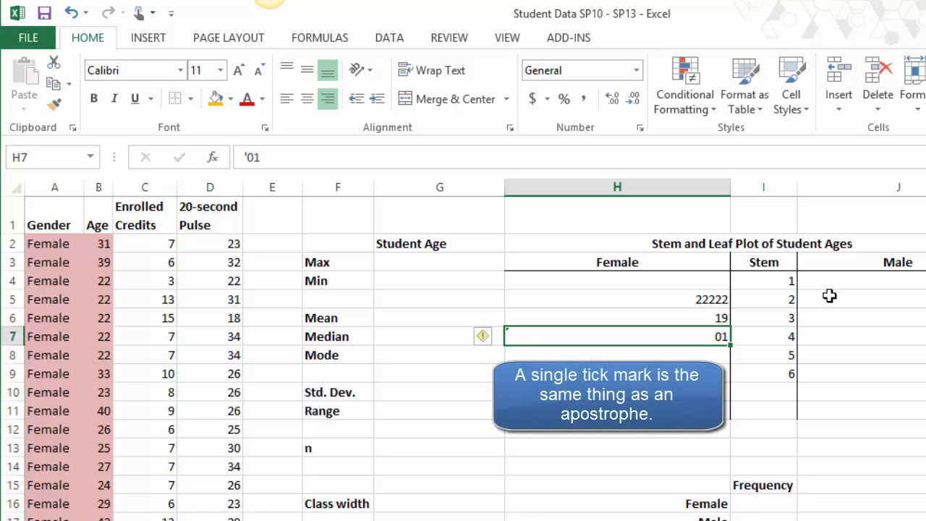
double_click(716, 337)
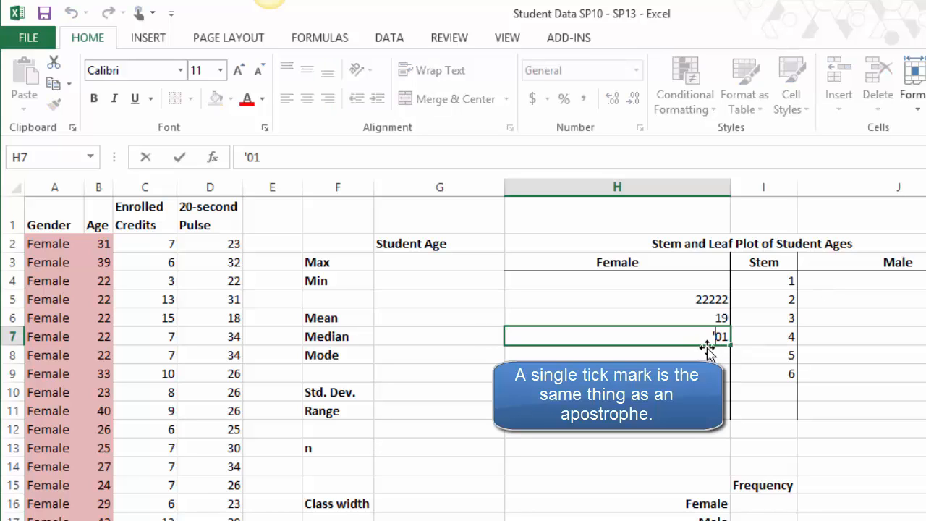